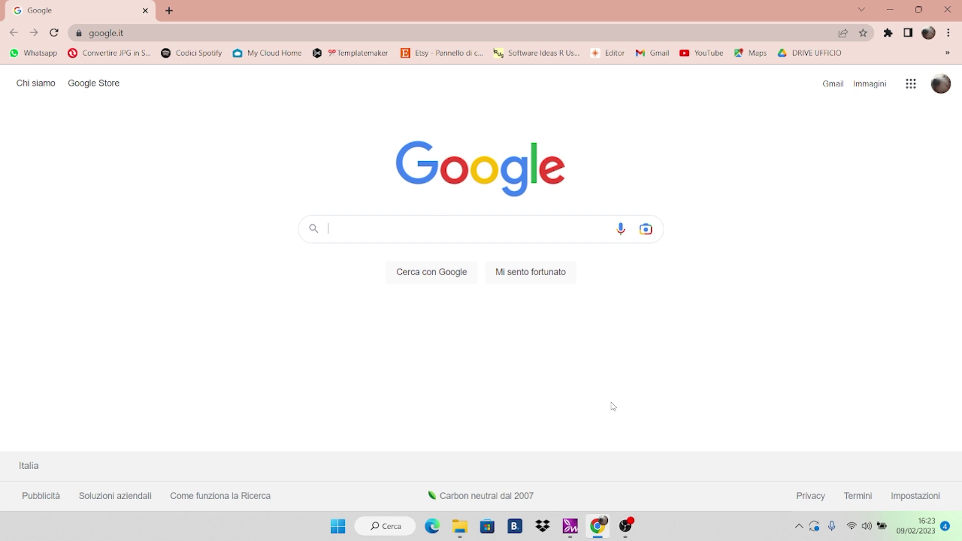
- Search Google for "maschera di spiderman clipart" and bring up the image results
type("Mas")
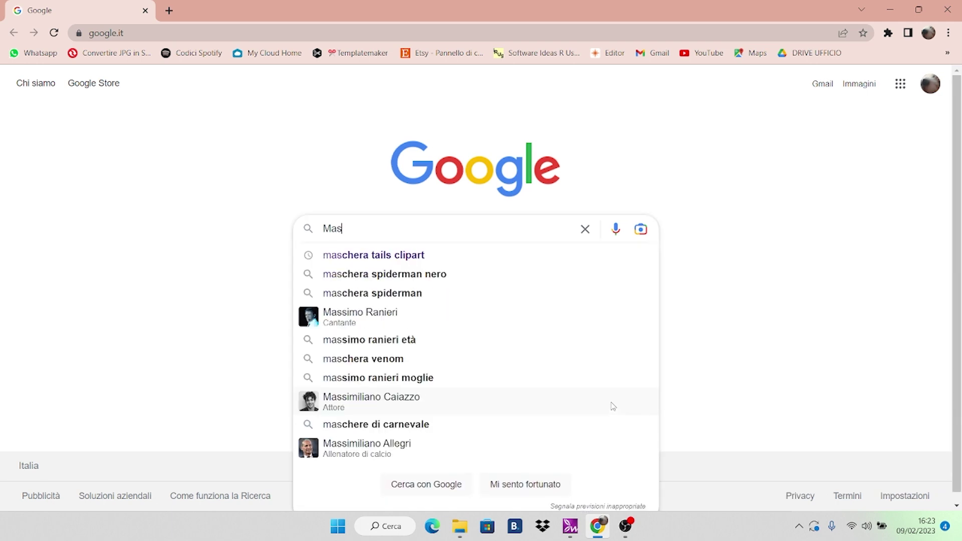
type("chera ")
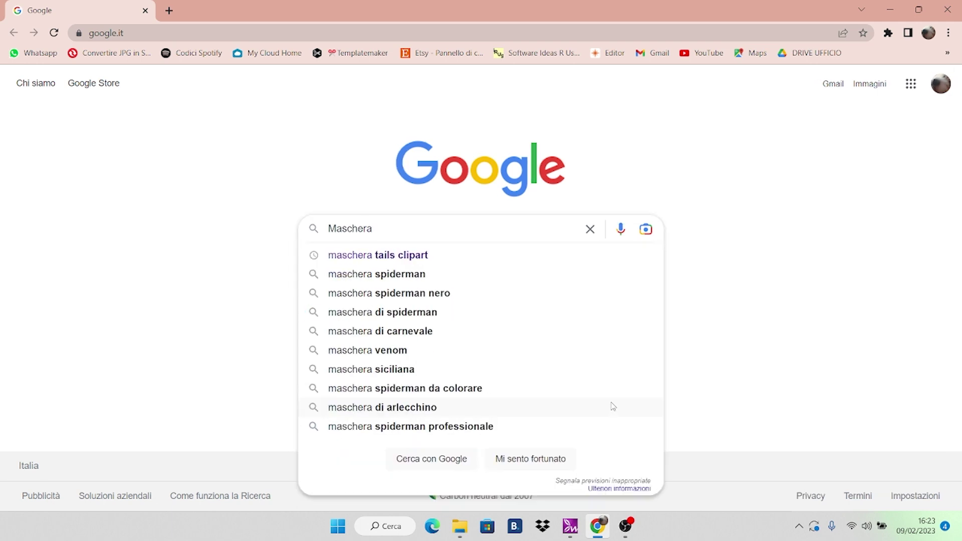
type("di spiderm")
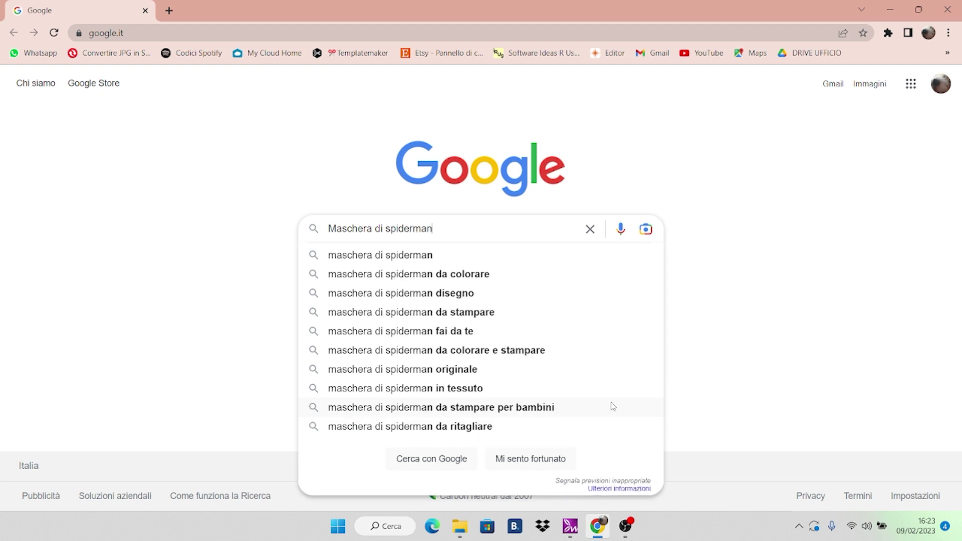
type("an")
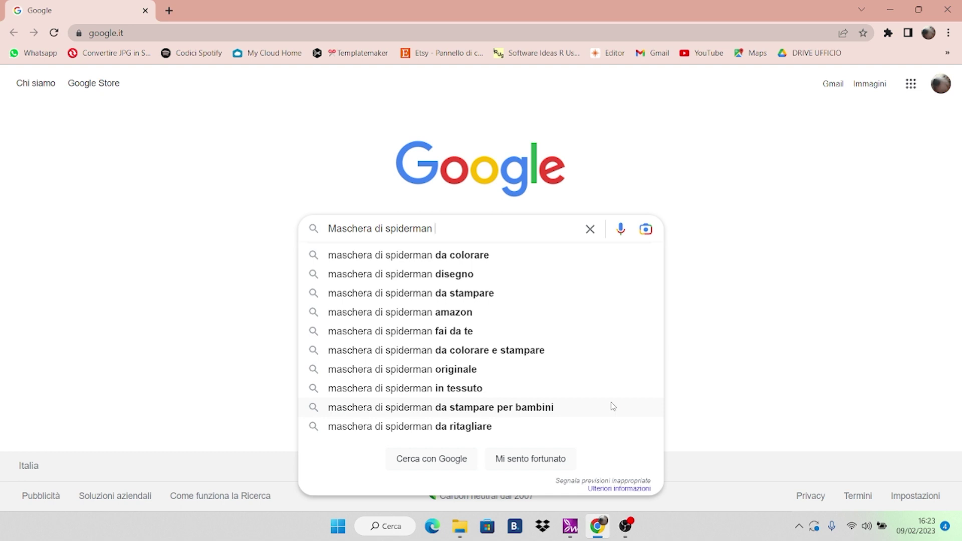
type("clo")
key("BackSpace")
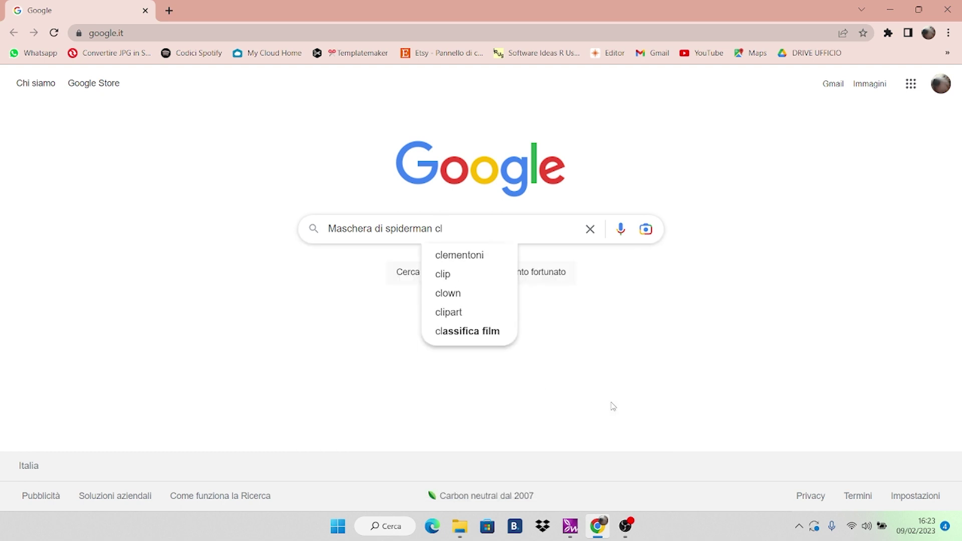
type("i")
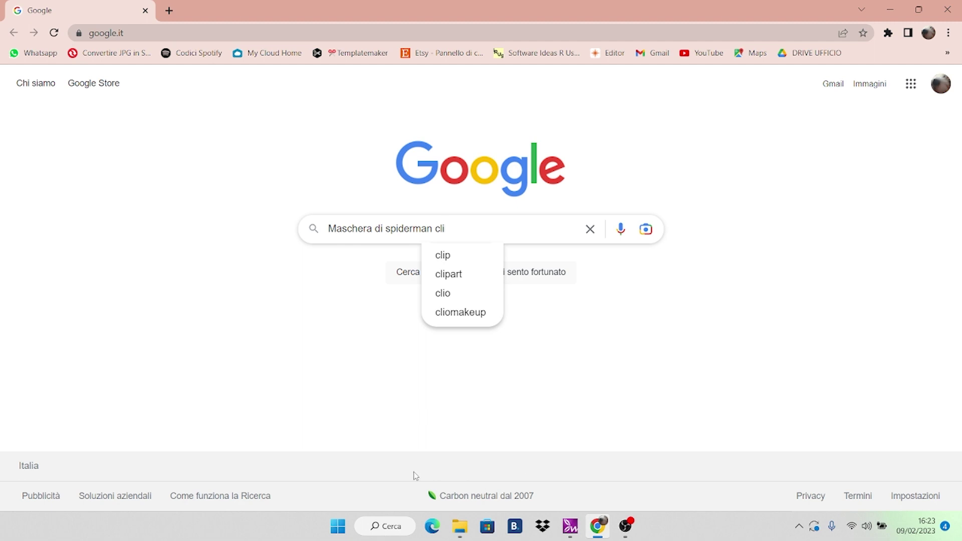
left_click(449, 275)
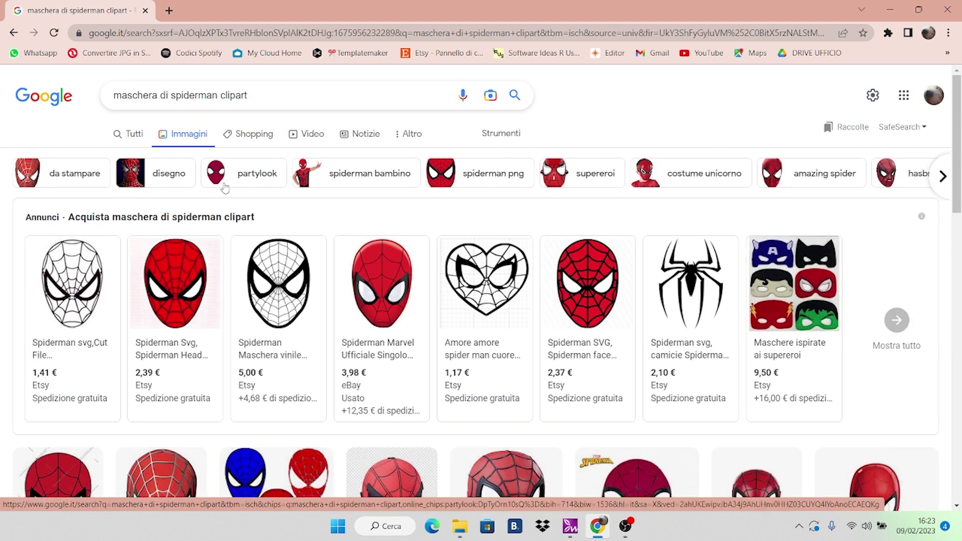
- Look through the Spiderman mask image results for a flat, front-facing picture usable as clipart
scroll(224, 187, "down", 5)
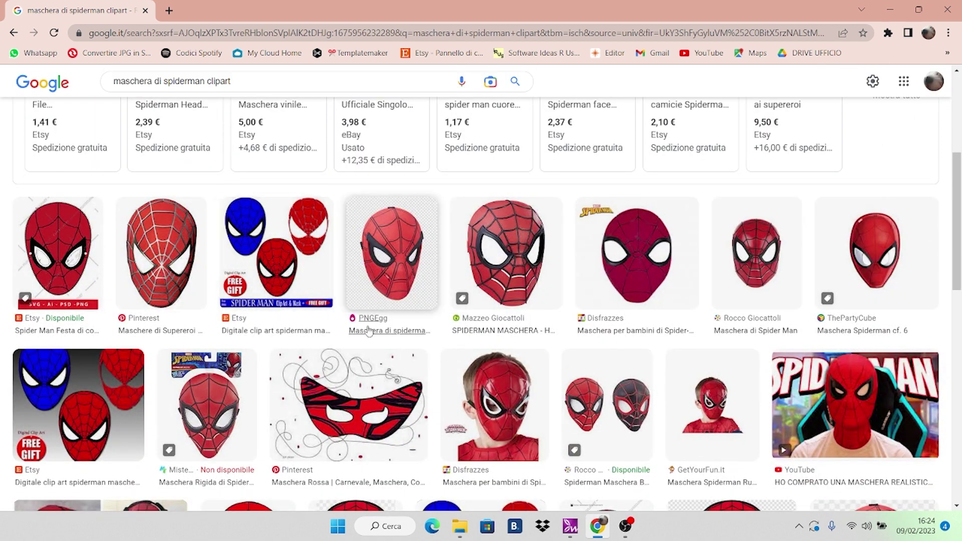
scroll(158, 250, "down", 3)
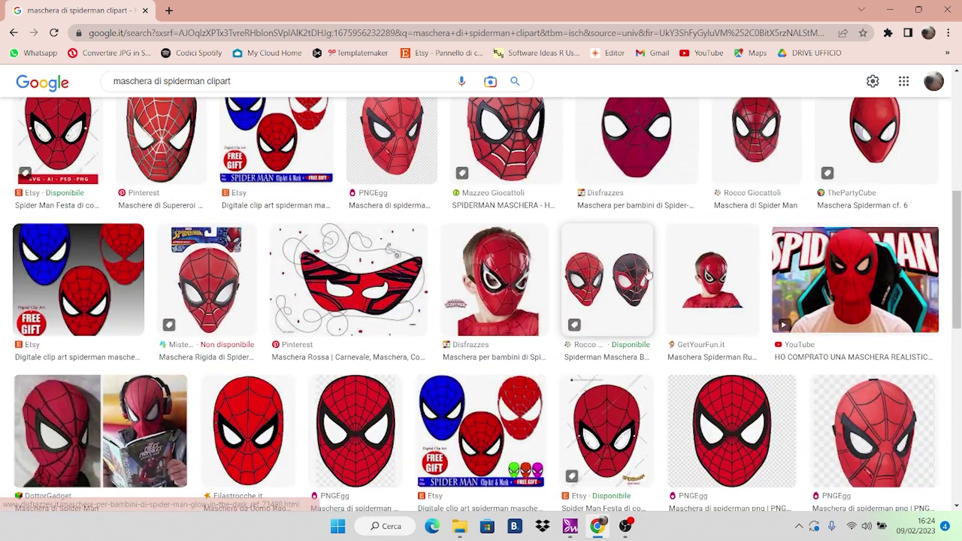
scroll(574, 326, "up", 1)
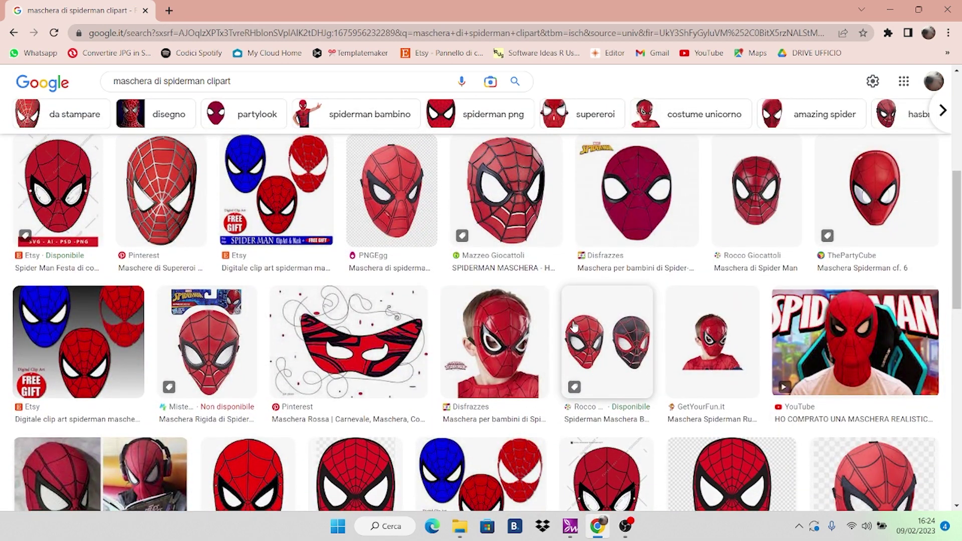
scroll(574, 326, "down", 5)
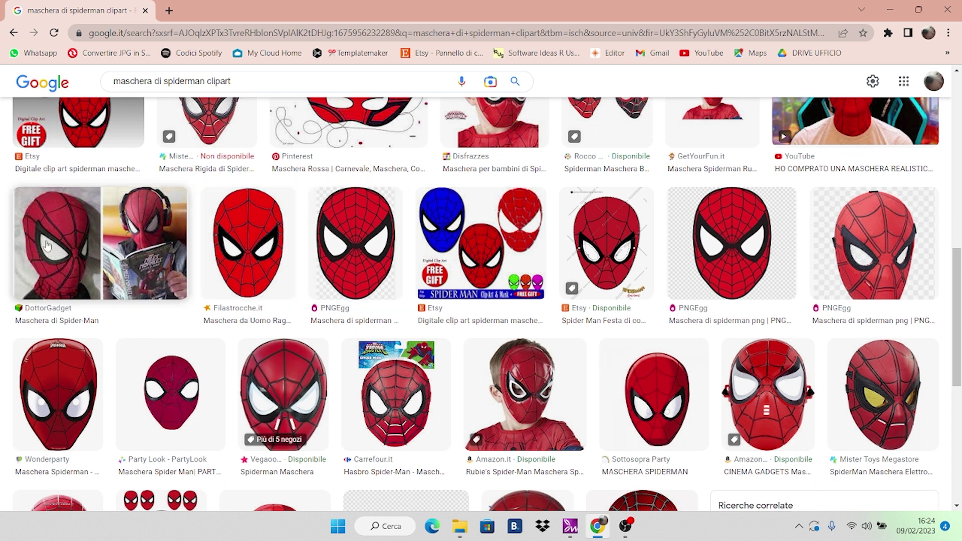
scroll(59, 238, "up", 4)
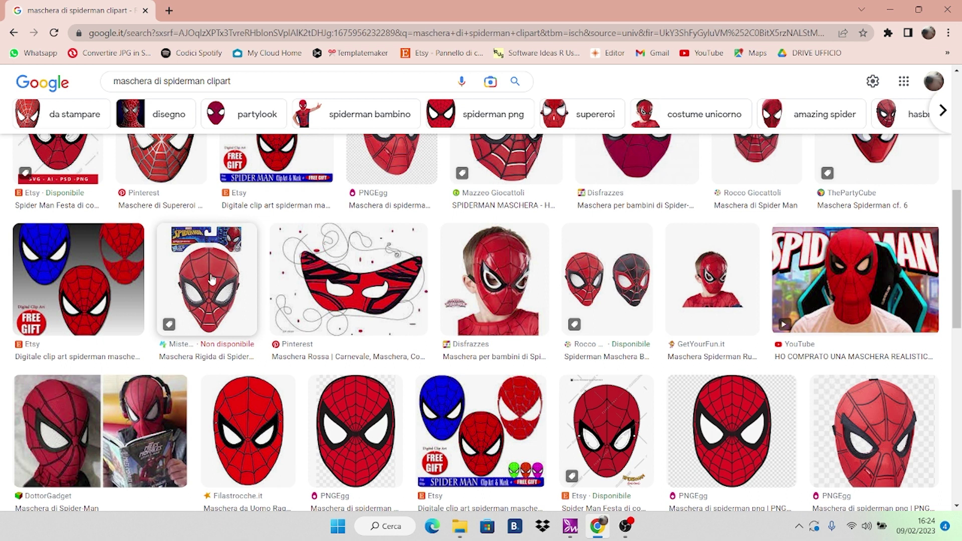
scroll(182, 257, "up", 3)
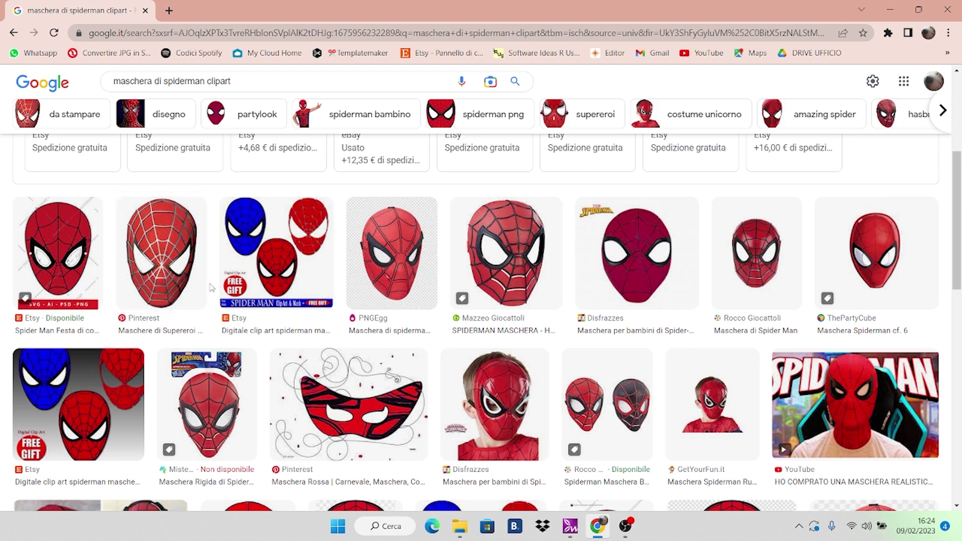
scroll(453, 278, "down", 2)
scroll(454, 277, "down", 4)
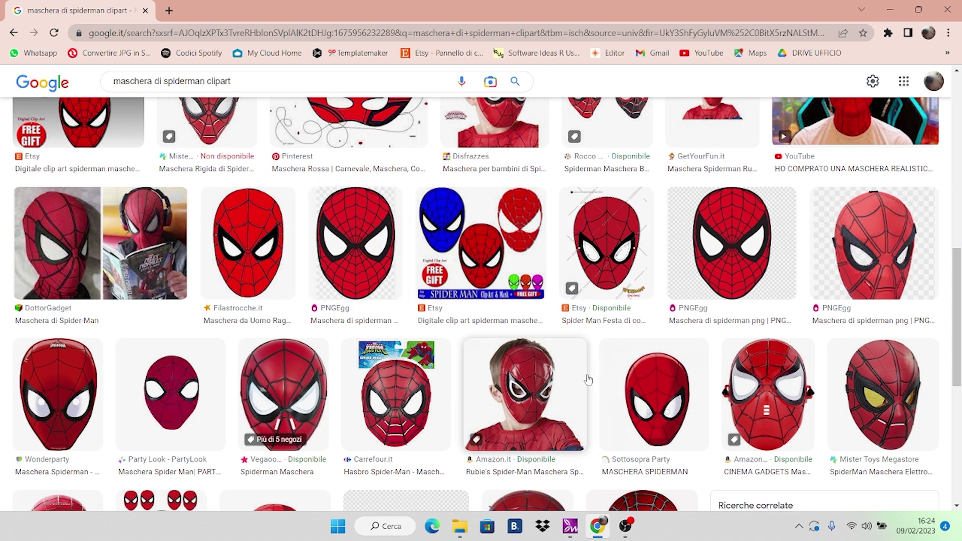
scroll(740, 281, "down", 3)
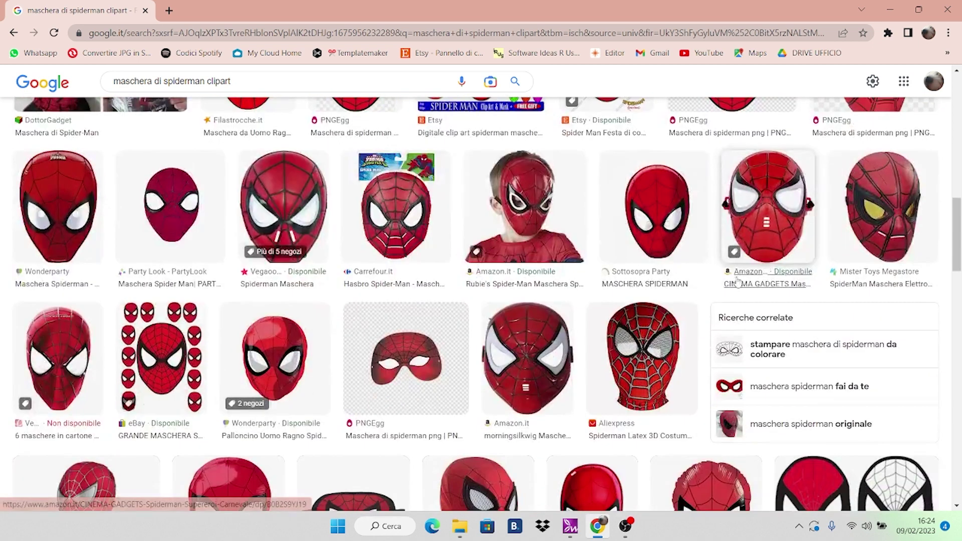
scroll(436, 391, "down", 5)
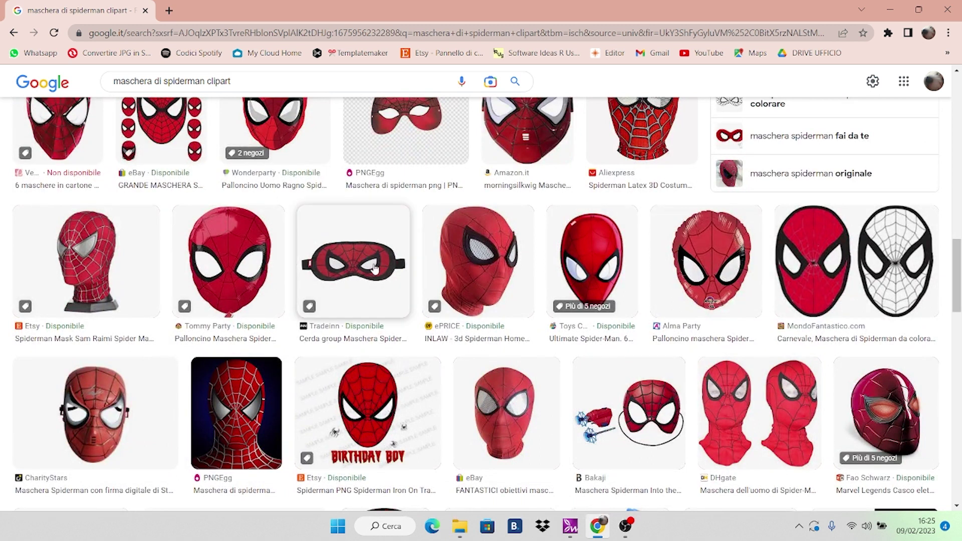
scroll(375, 268, "down", 6)
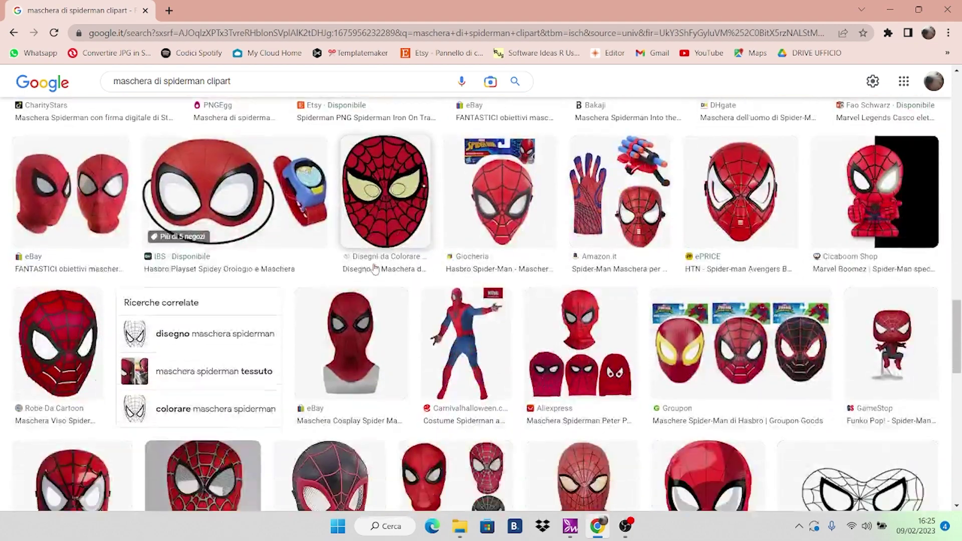
scroll(375, 268, "down", 5)
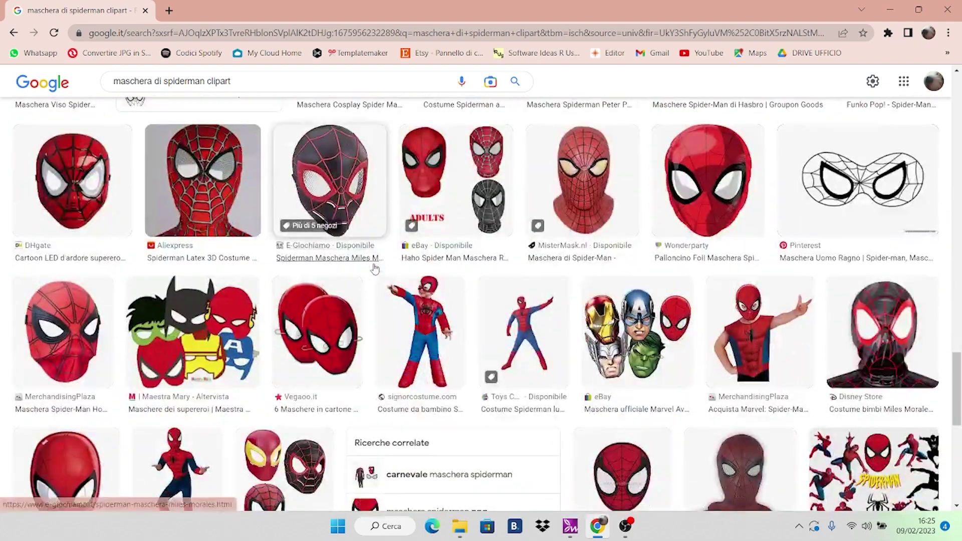
scroll(375, 268, "down", 6)
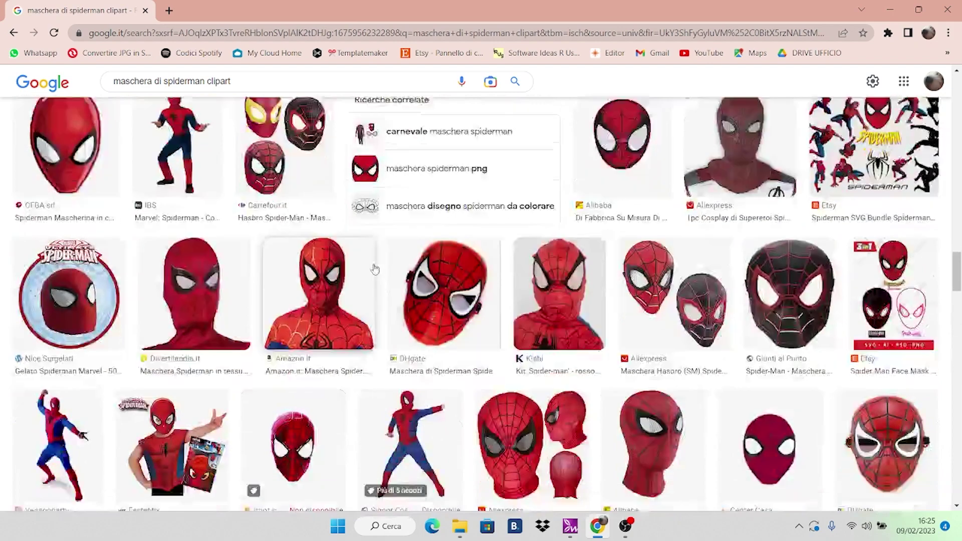
scroll(375, 269, "down", 4)
scroll(375, 269, "down", 7)
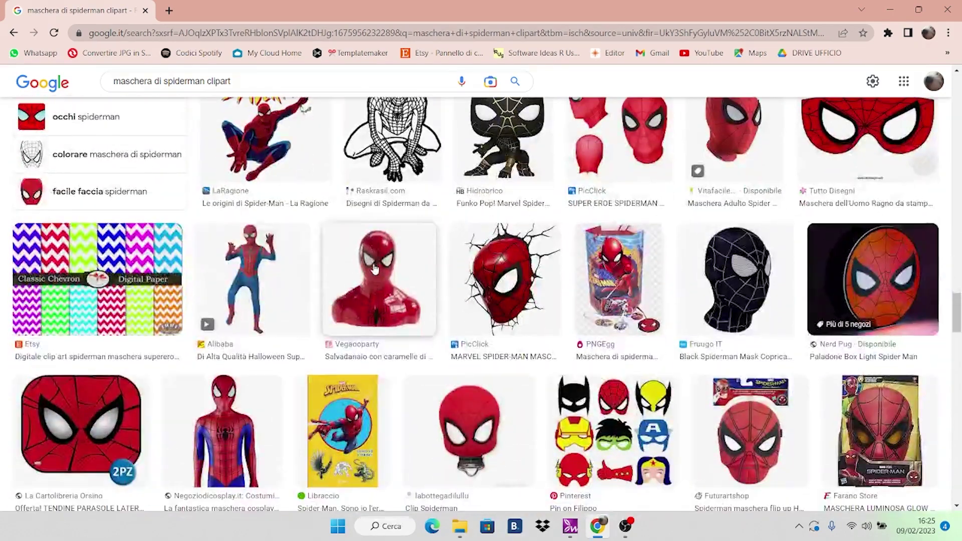
scroll(375, 269, "down", 5)
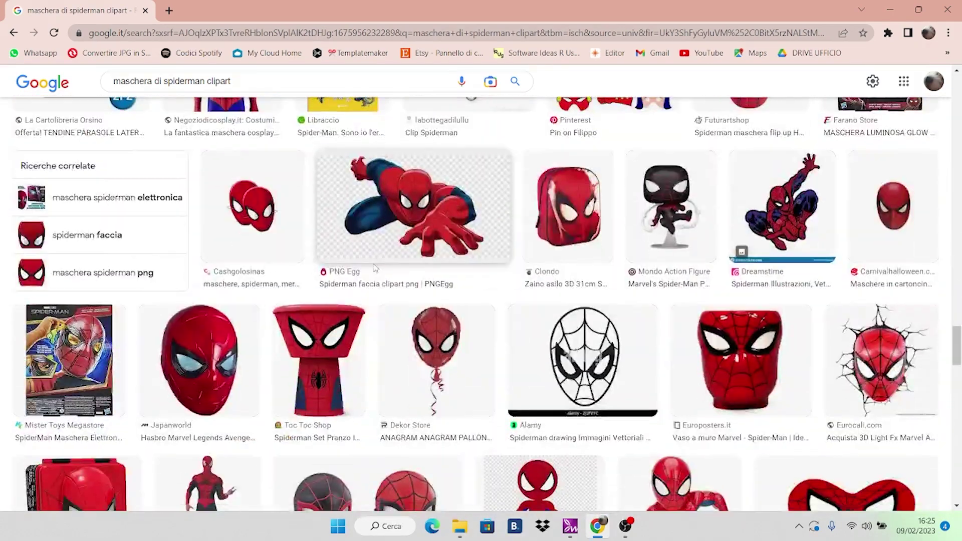
scroll(375, 269, "down", 4)
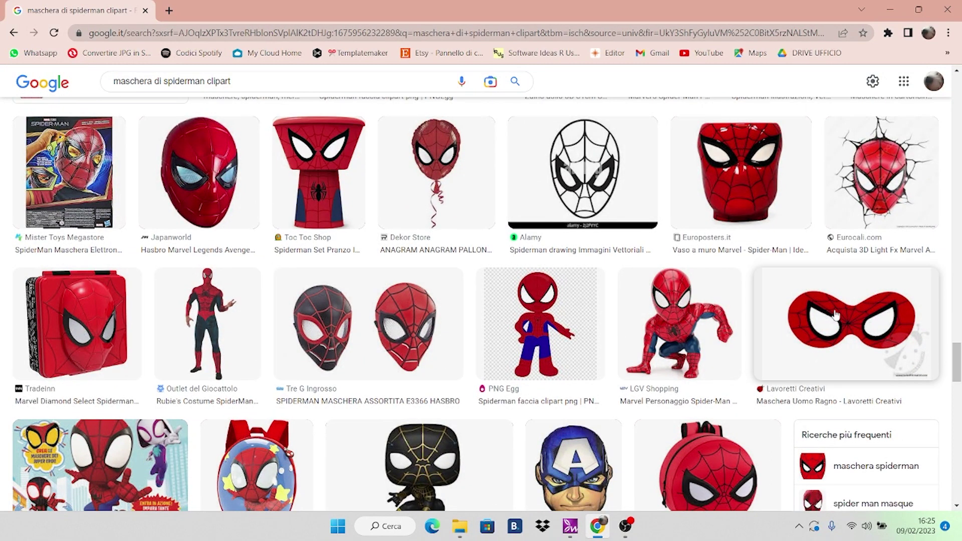
scroll(815, 323, "up", 4)
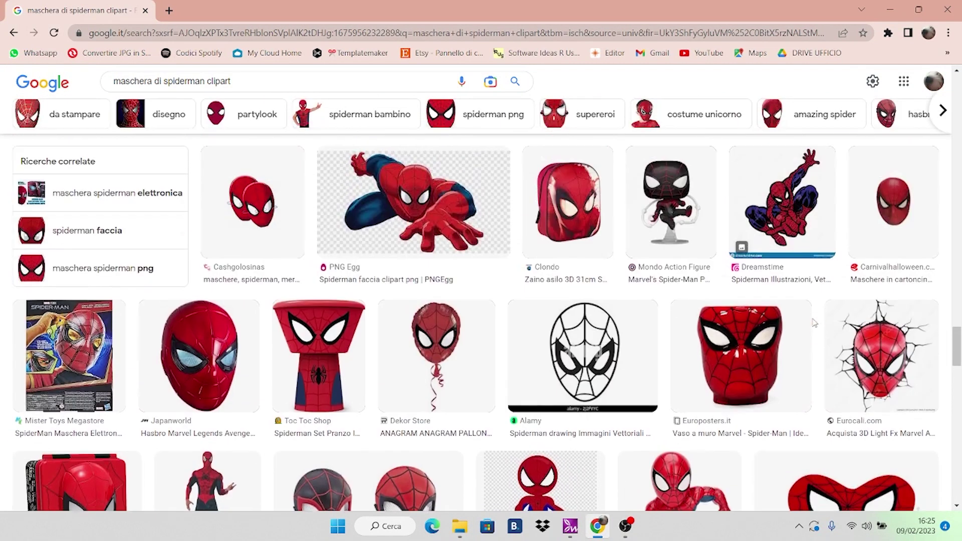
scroll(815, 324, "up", 15)
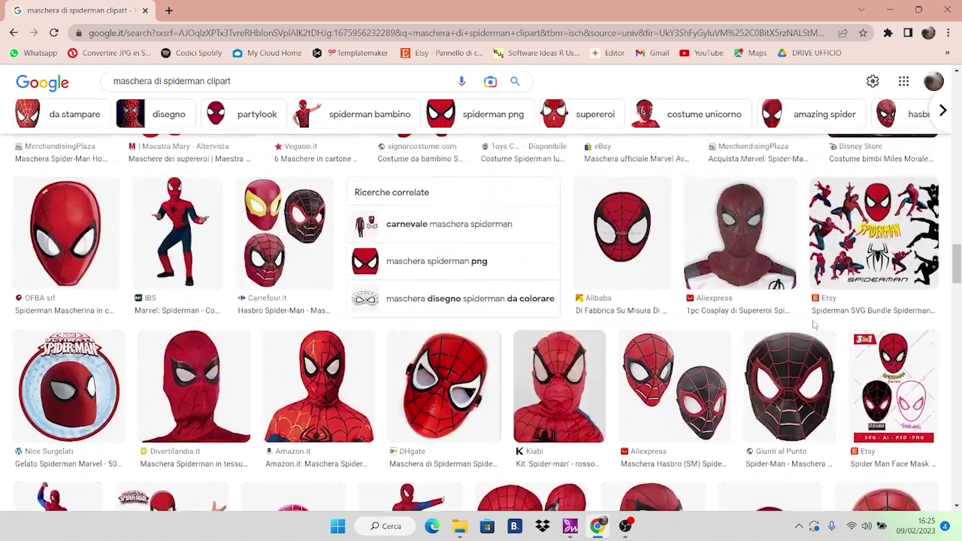
scroll(815, 325, "up", 15)
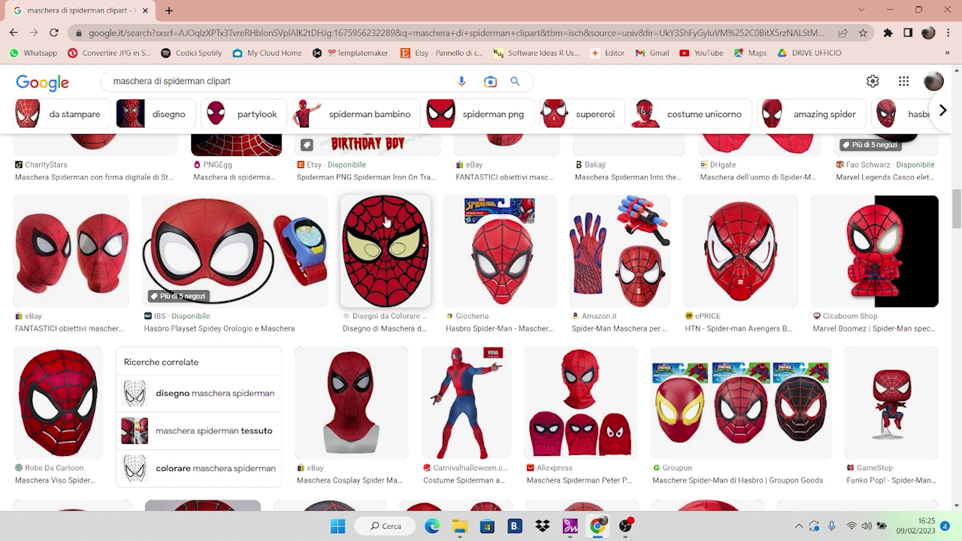
scroll(400, 284, "up", 6)
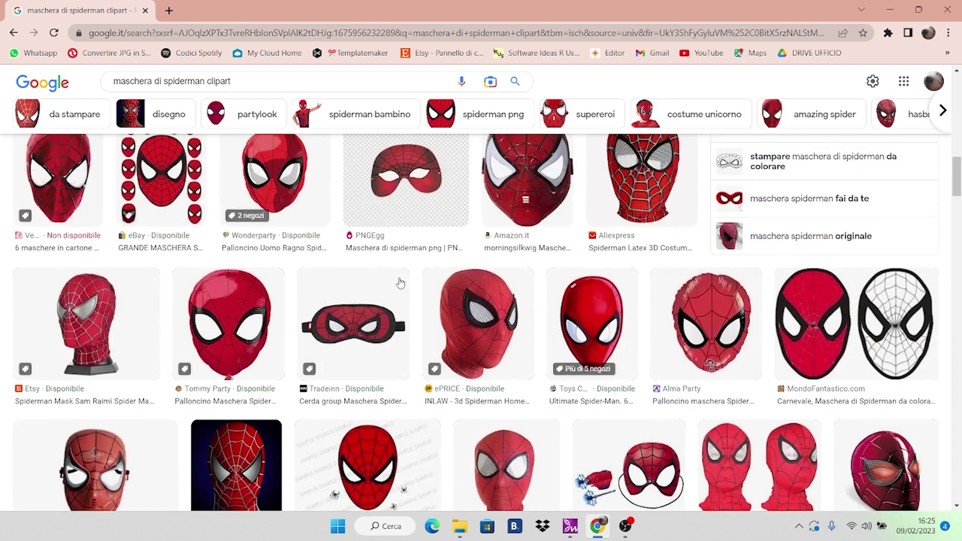
scroll(401, 283, "up", 7)
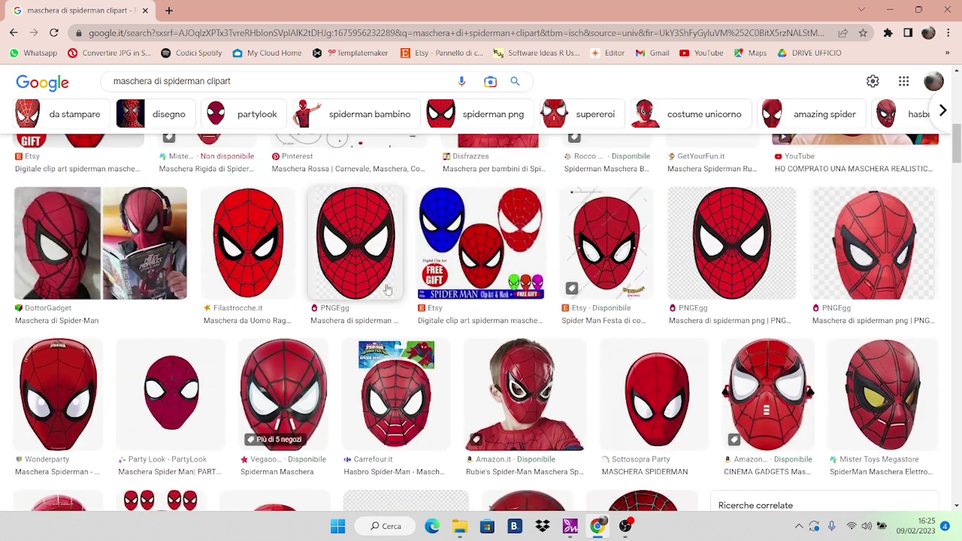
scroll(388, 289, "up", 4)
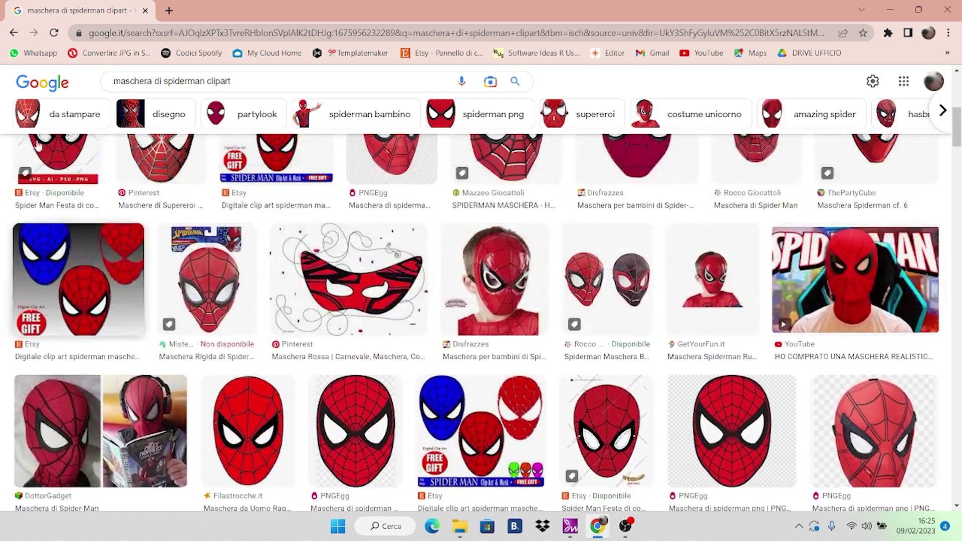
- Return to the general results and change the search to "maschera Tails clipart"
left_click(14, 34)
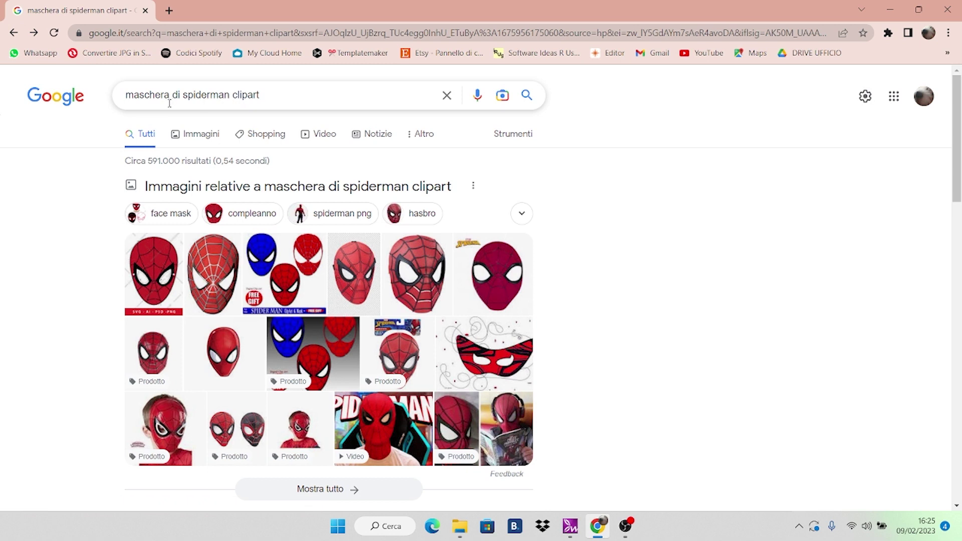
left_click_drag(230, 95, 173, 95)
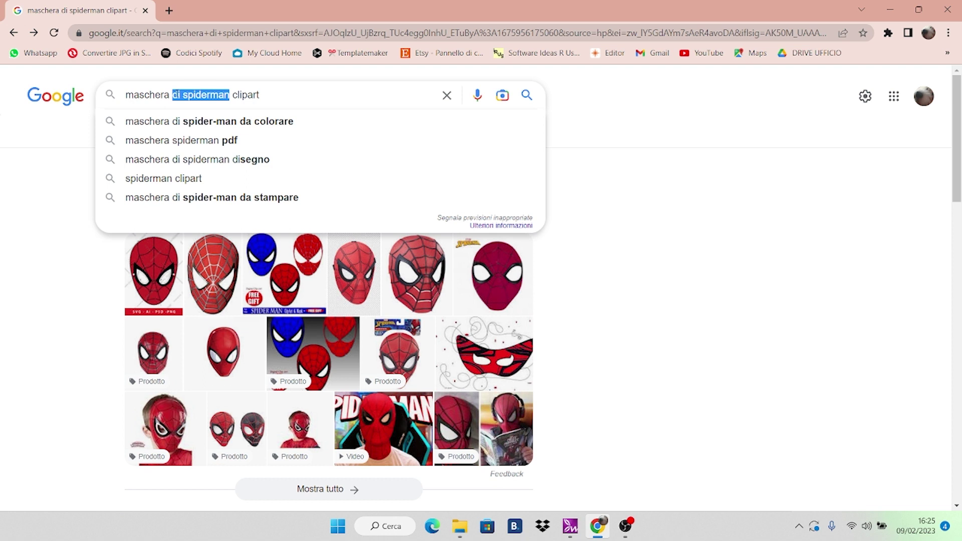
key("BackSpace")
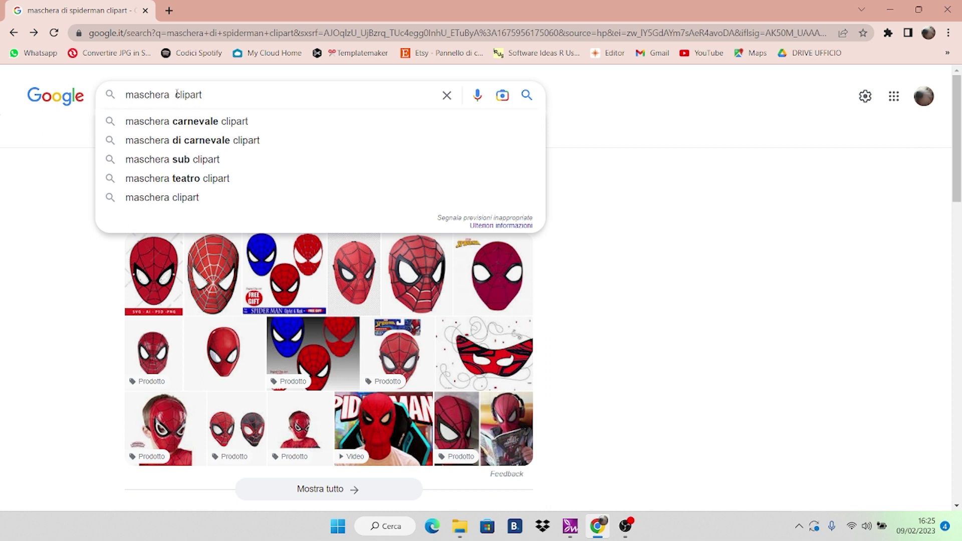
type("ta")
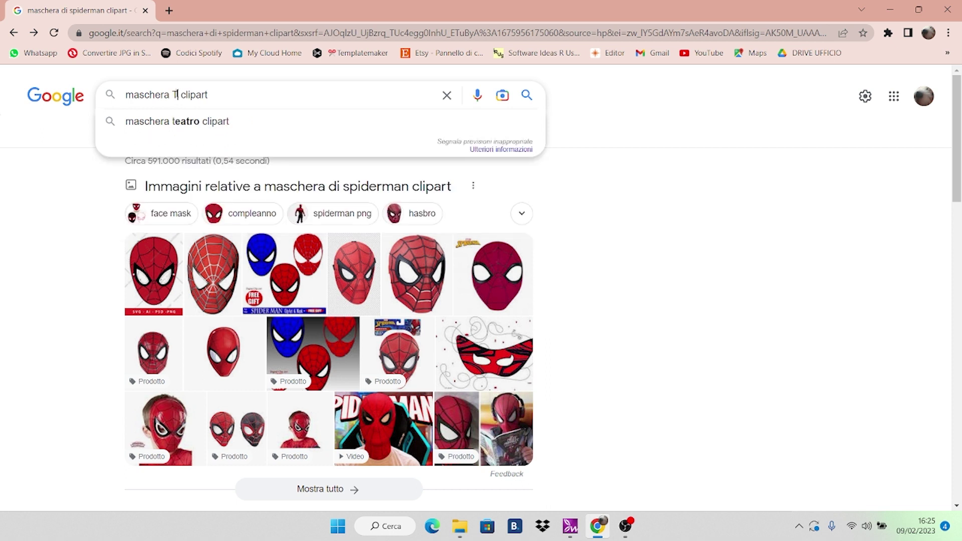
type("i")
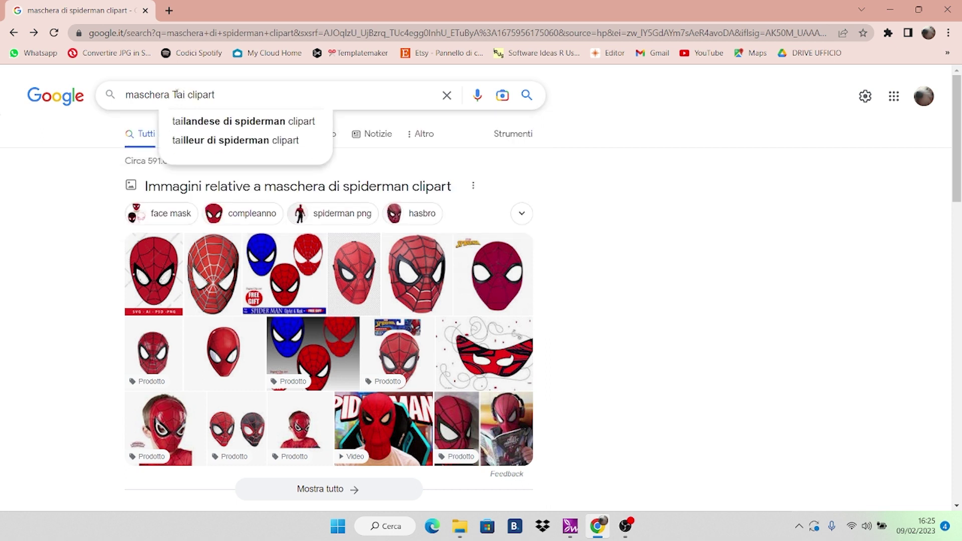
type("ls")
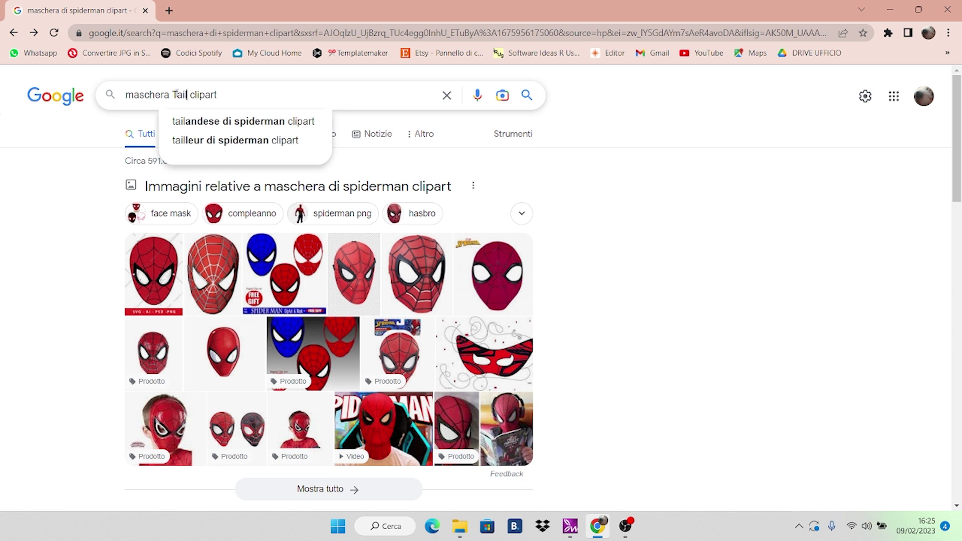
key("Return")
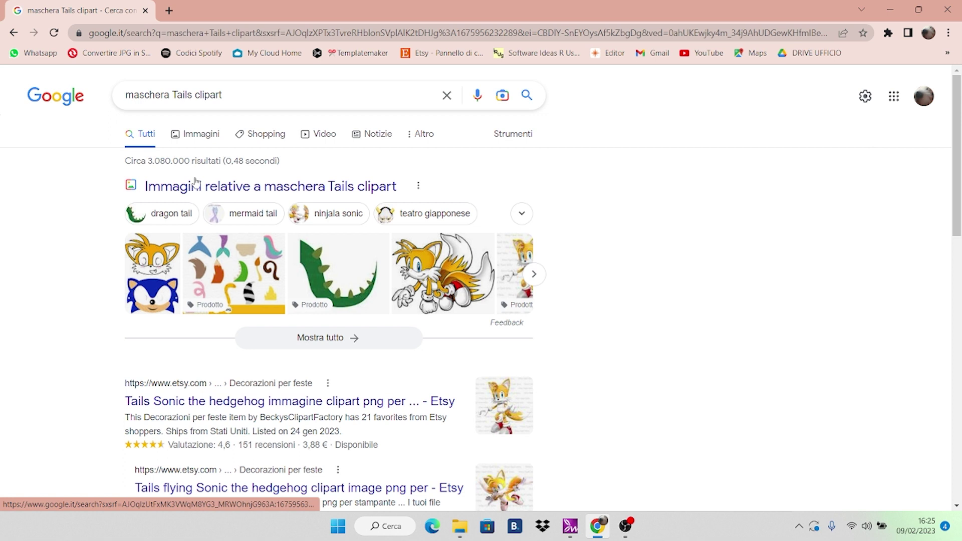
- Look through the Tails mask image results and open the preview of the Pinterest picture with the Tails and Sonic faces
left_click(256, 192)
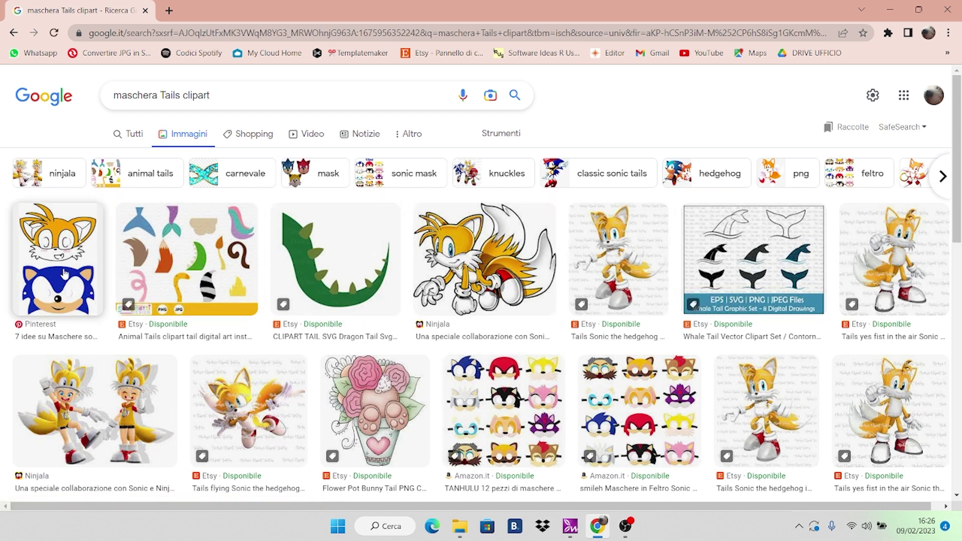
scroll(489, 424, "down", 2)
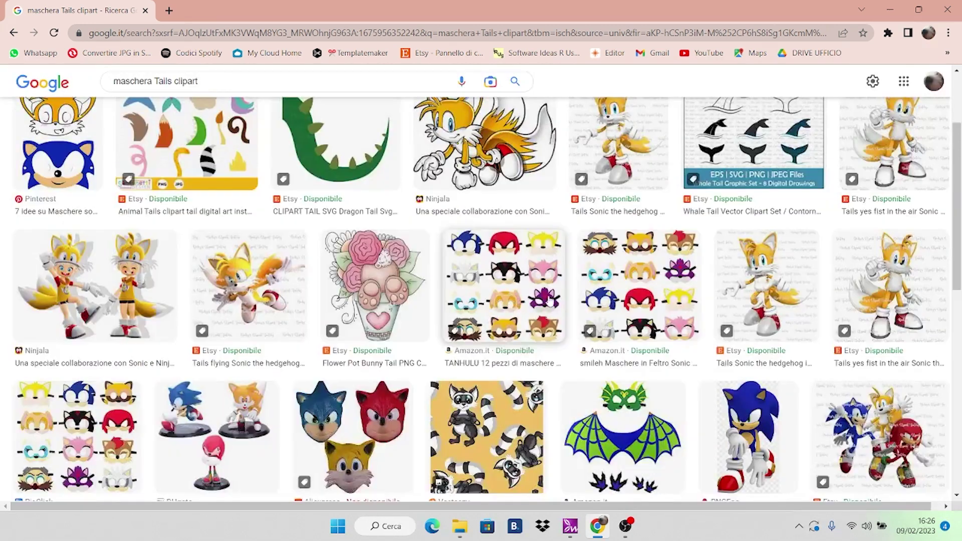
scroll(627, 300, "down", 2)
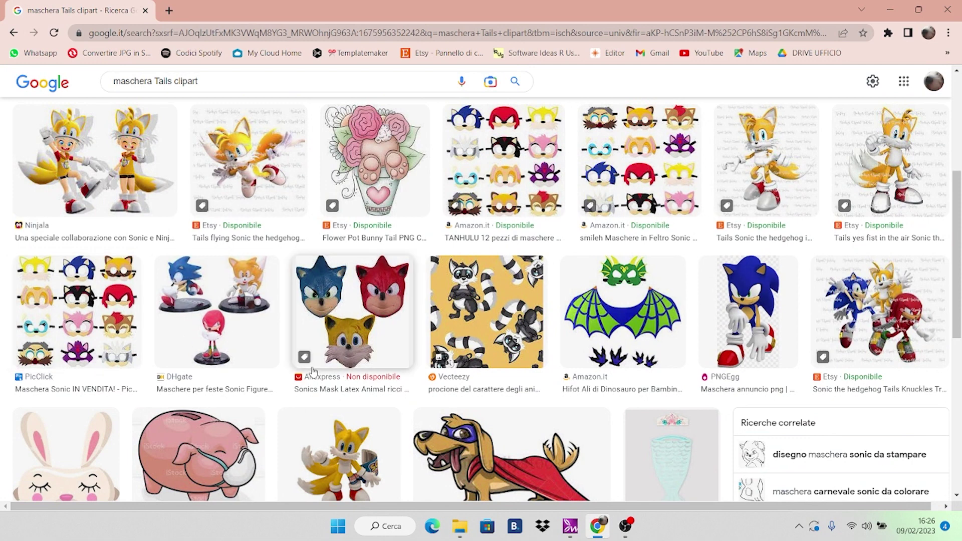
scroll(315, 371, "down", 3)
scroll(315, 371, "down", 2)
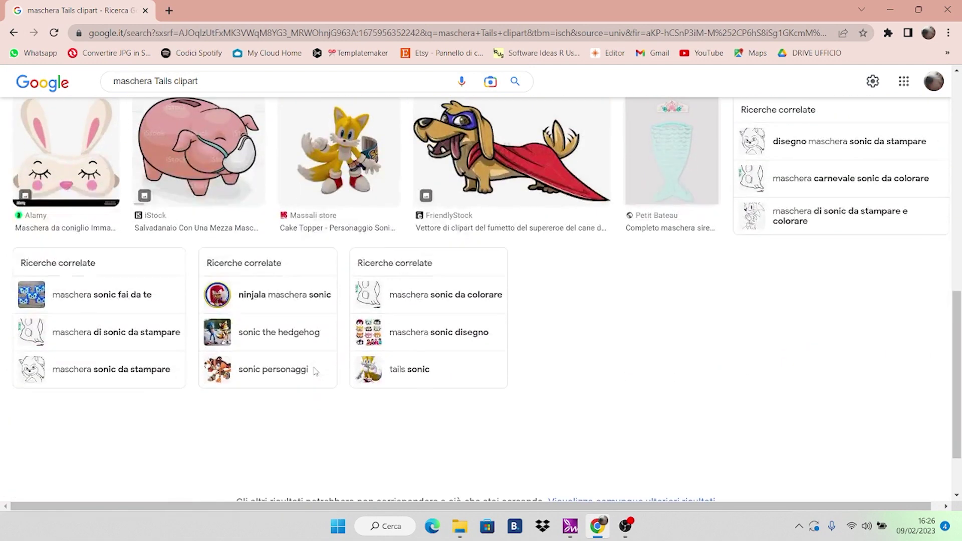
scroll(317, 371, "up", 10)
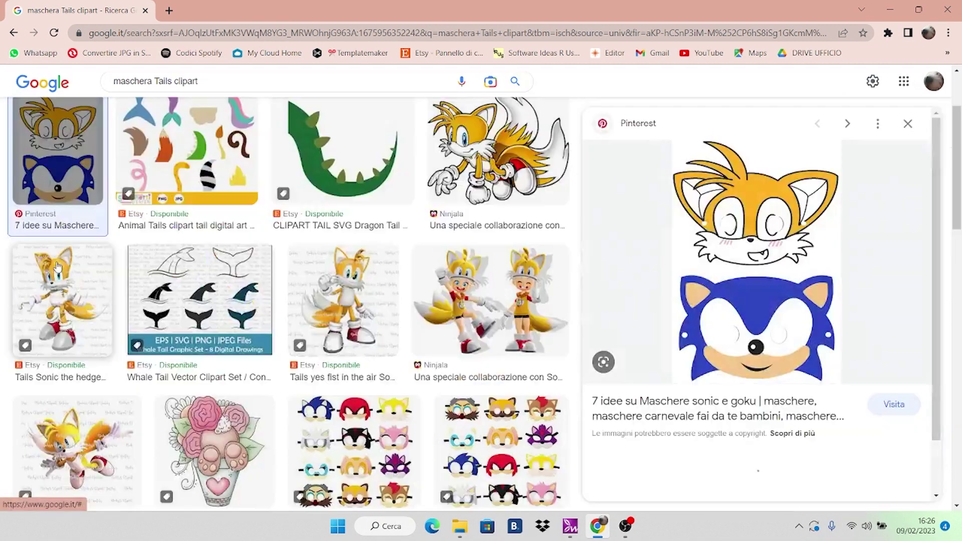
left_click(58, 268)
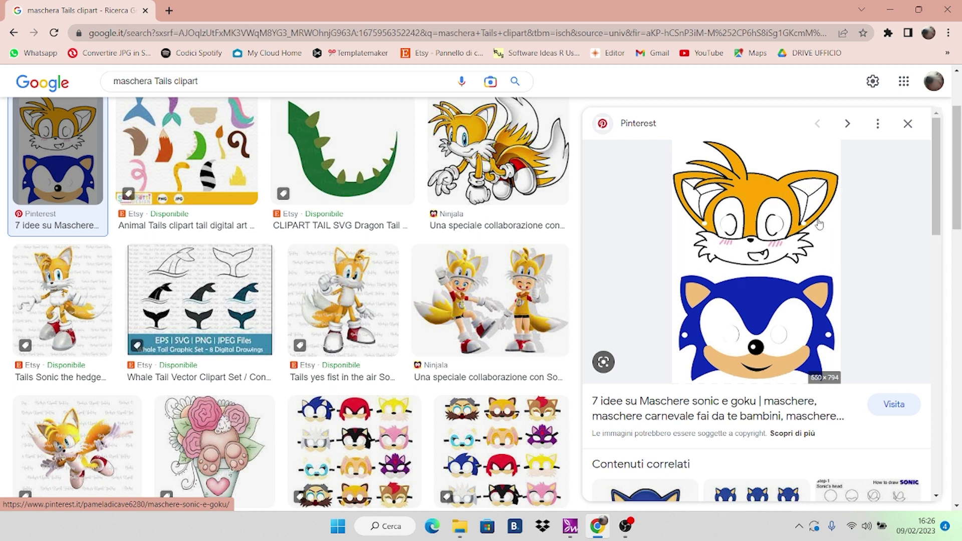
right_click(765, 225)
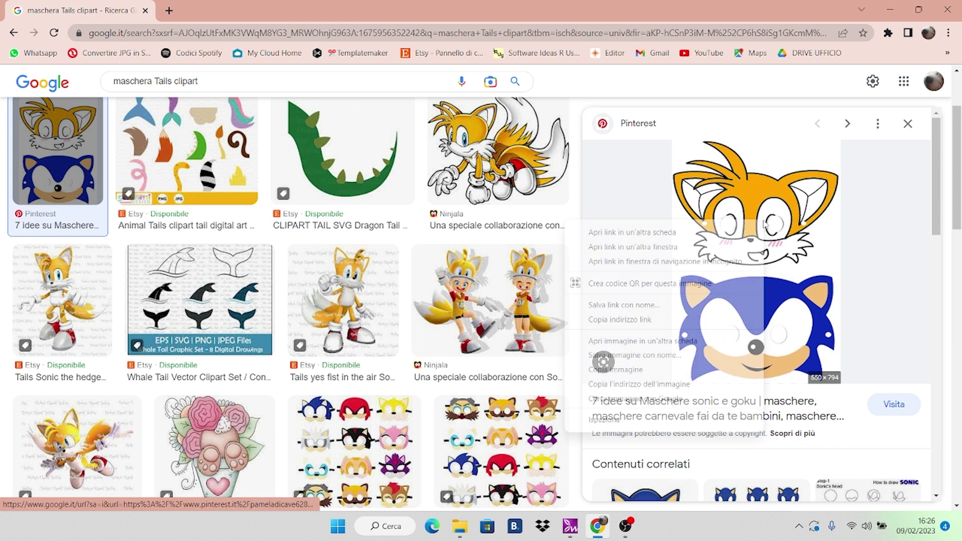
left_click(668, 355)
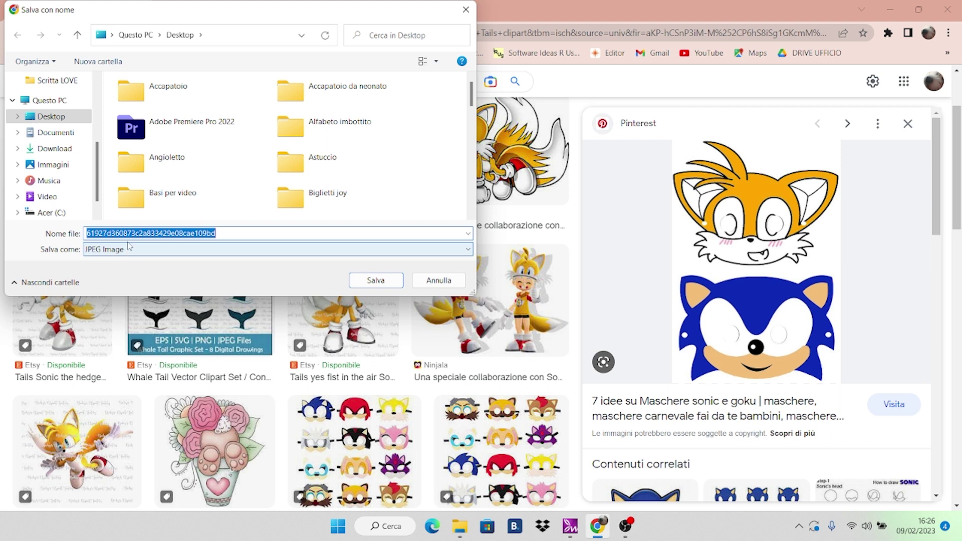
left_click(66, 118)
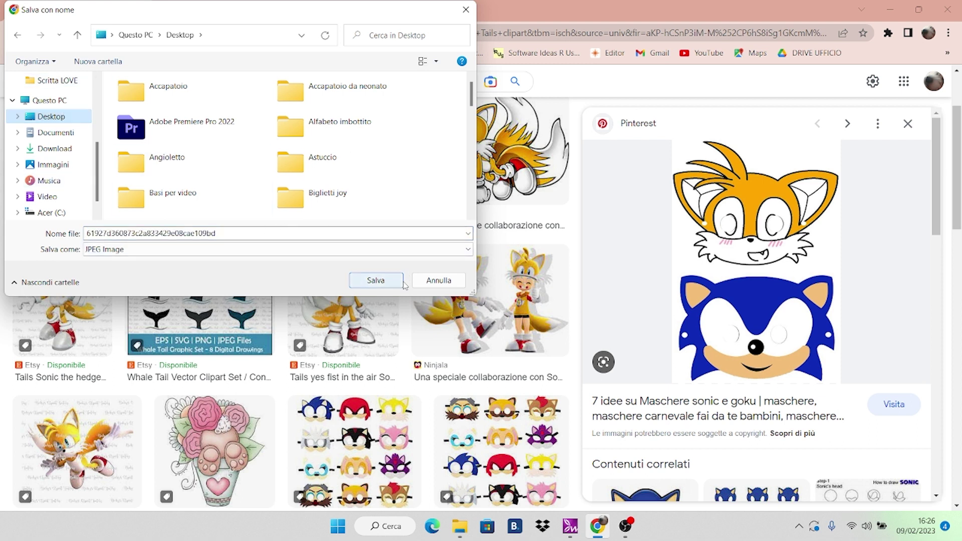
left_click(439, 281)
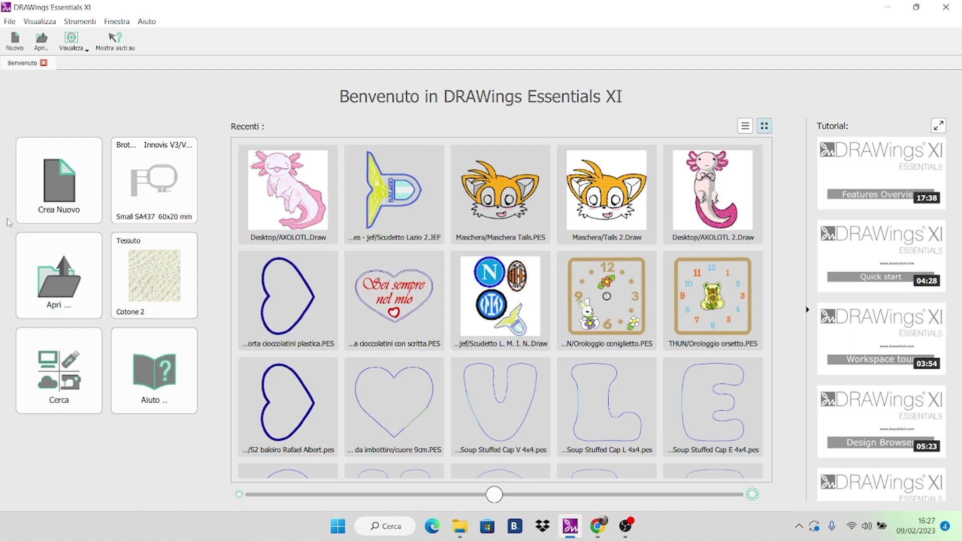
- Switch to DRAWings and load the PNG image Maschera Tails 1 from the Maschera folder for automatic outline tracing
left_click(51, 284)
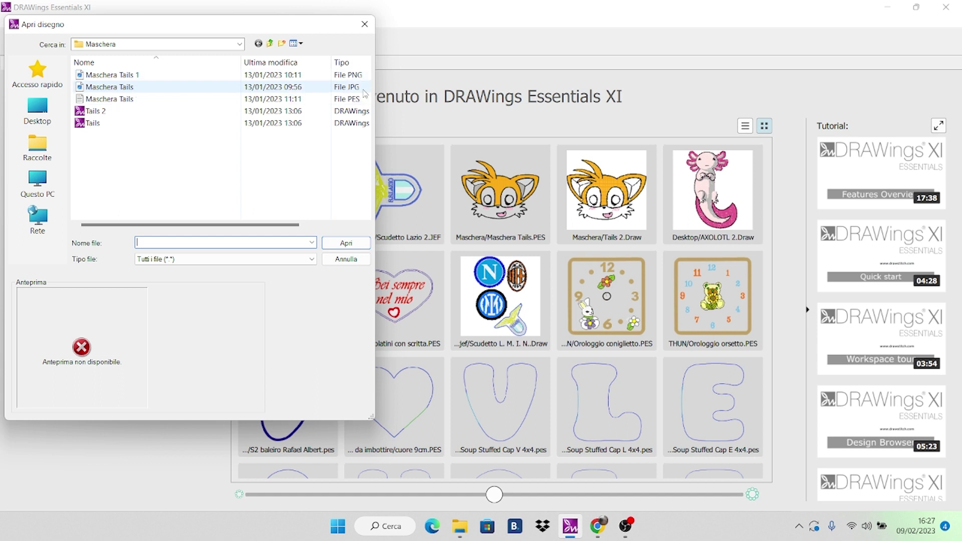
left_click(171, 75)
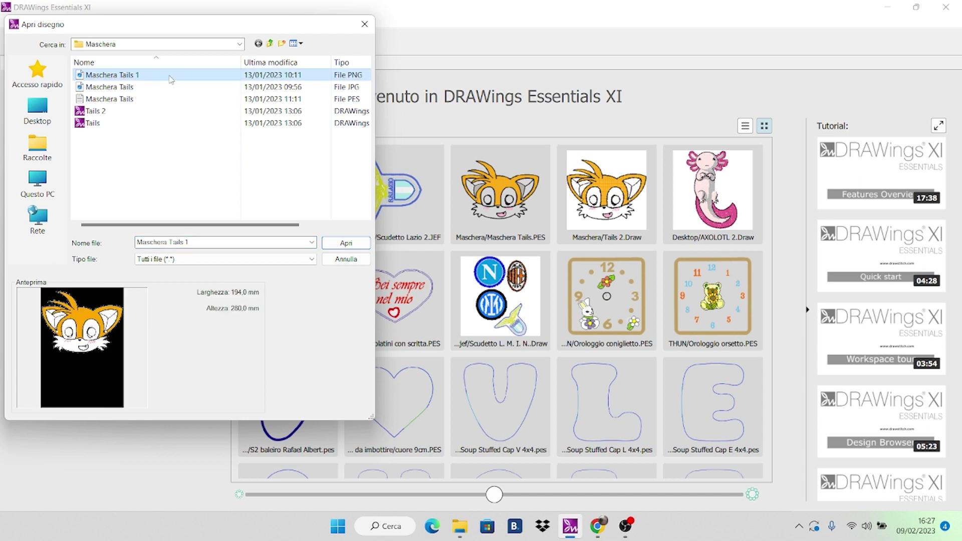
left_click(344, 243)
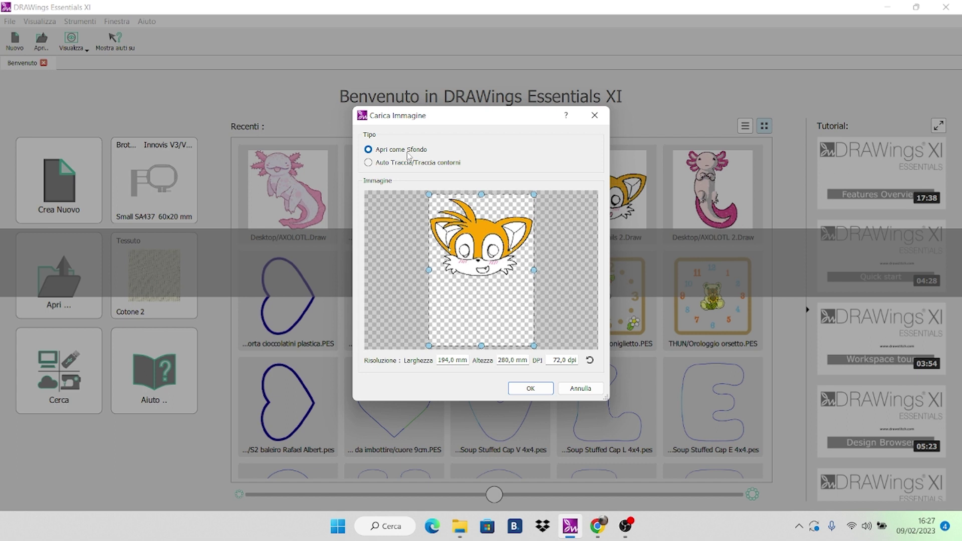
left_click(372, 163)
left_click(530, 389)
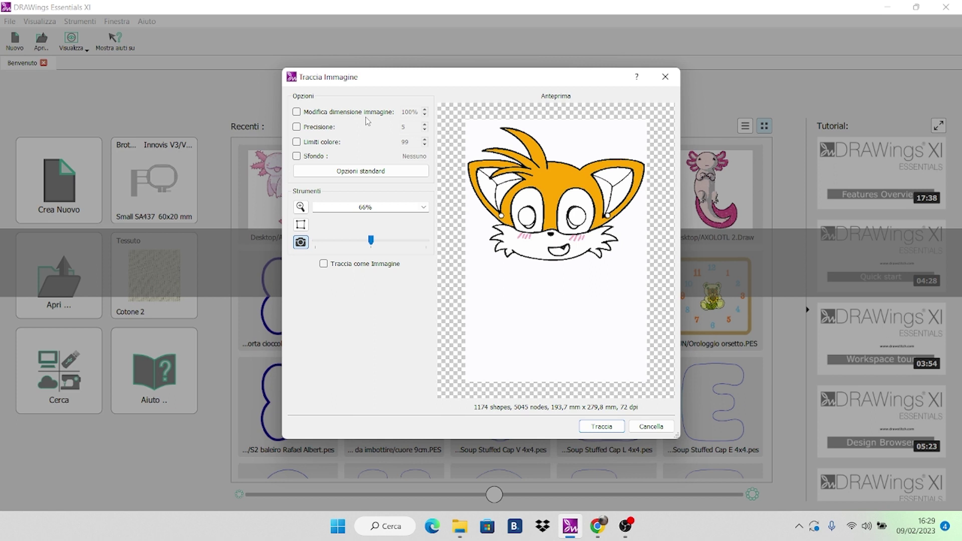
- Trace the Tails image with precision 8, the colour limit set to 4 and the preview slider at its maximum
left_click(297, 127)
left_click(296, 142)
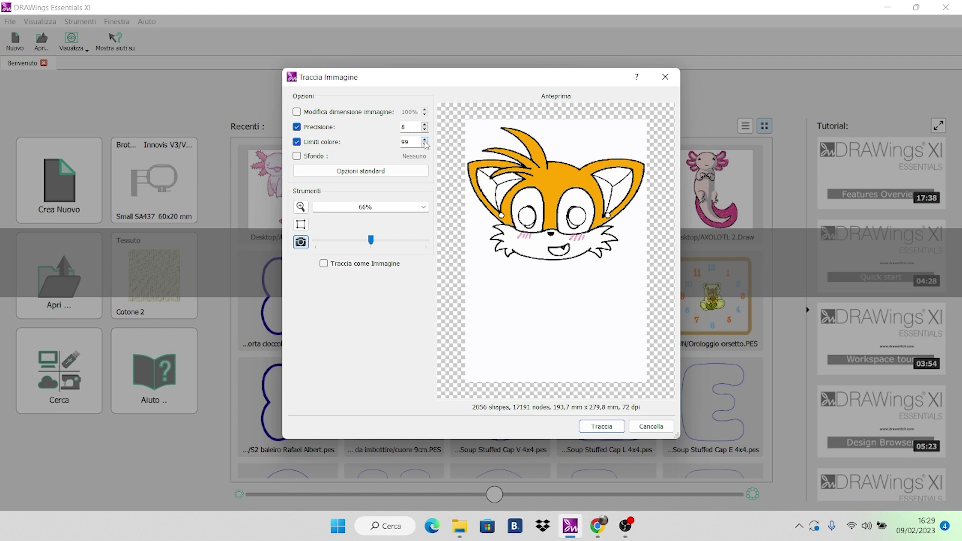
double_click(418, 143)
type("4")
left_click(300, 243)
left_click(372, 243)
left_click_drag(371, 243, 425, 266)
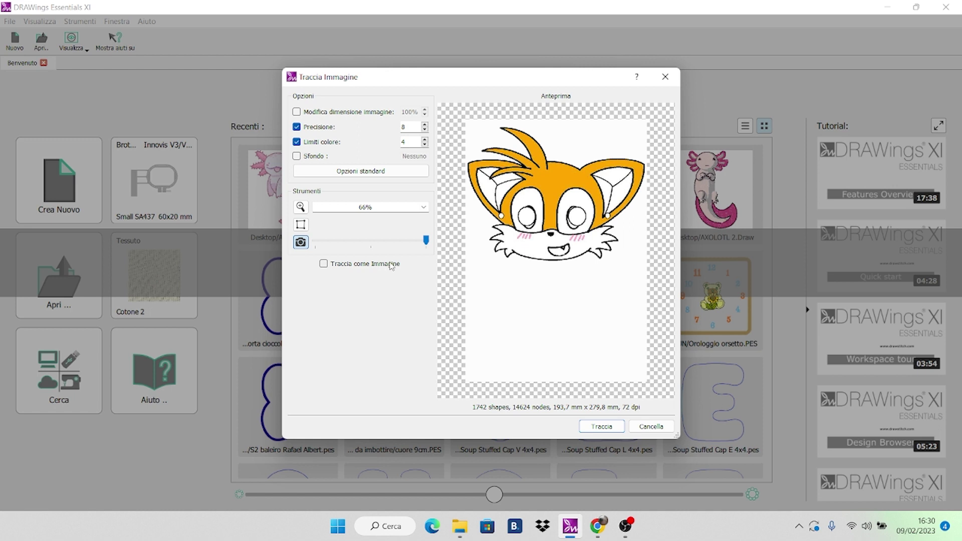
left_click(602, 427)
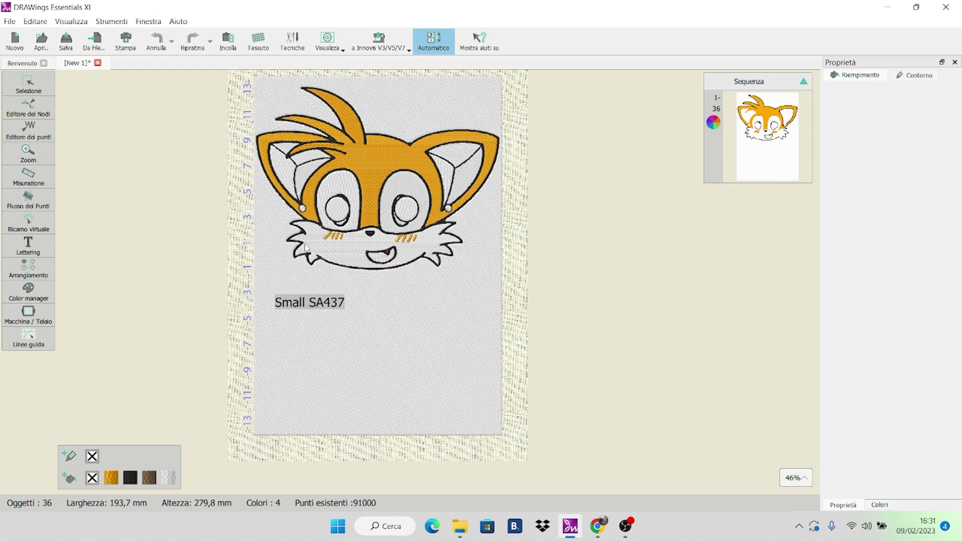
- Replace the Small SA437 hoop with the Square SA446 hoop of 200x200 mm
left_click(29, 314)
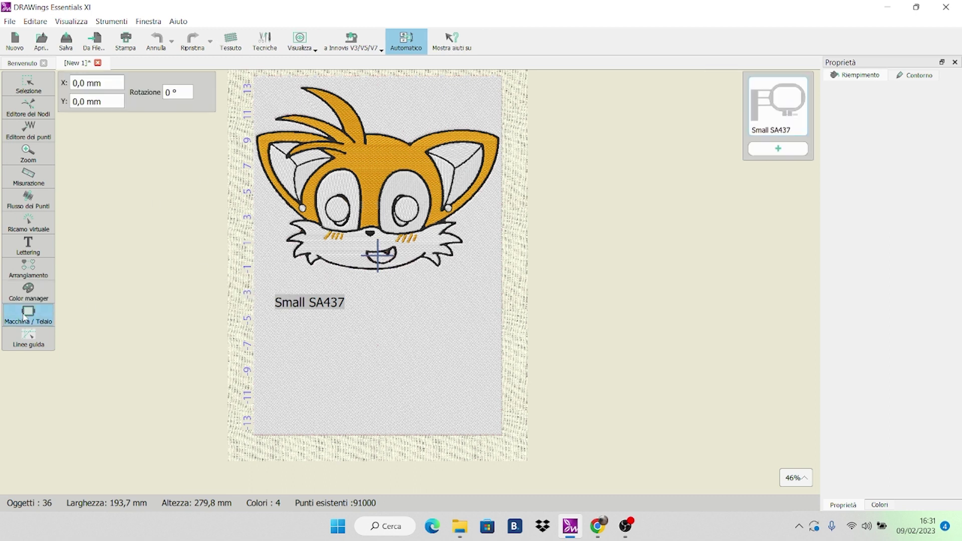
left_click(778, 148)
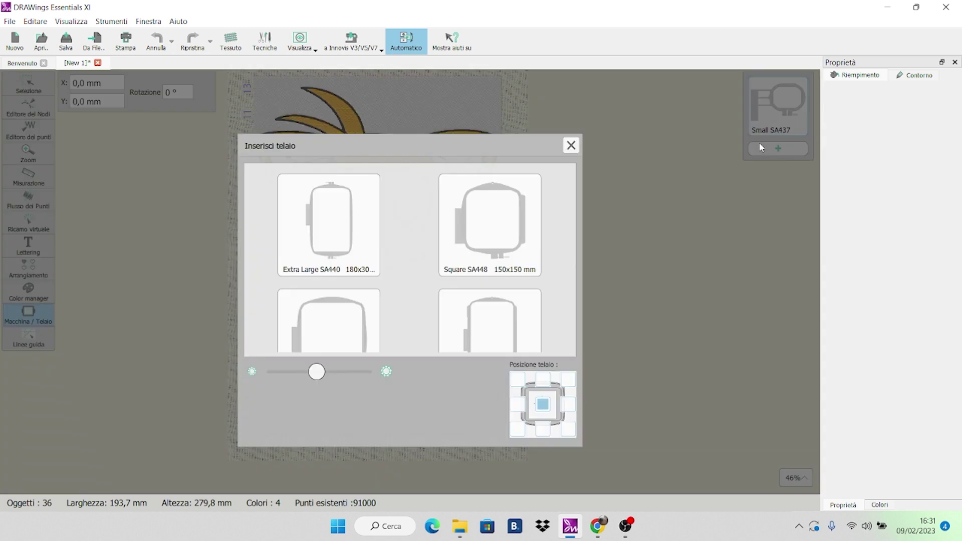
scroll(509, 306, "down", 3)
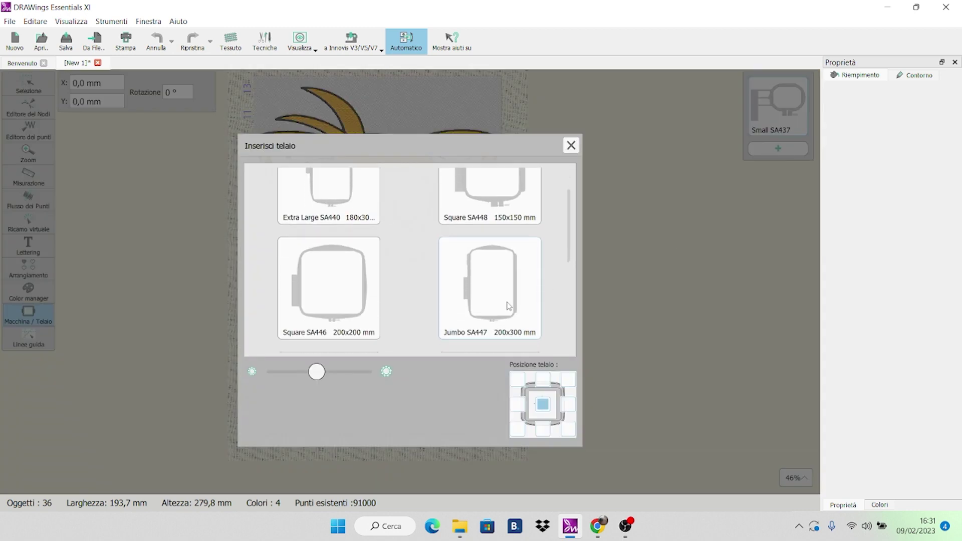
left_click(338, 280)
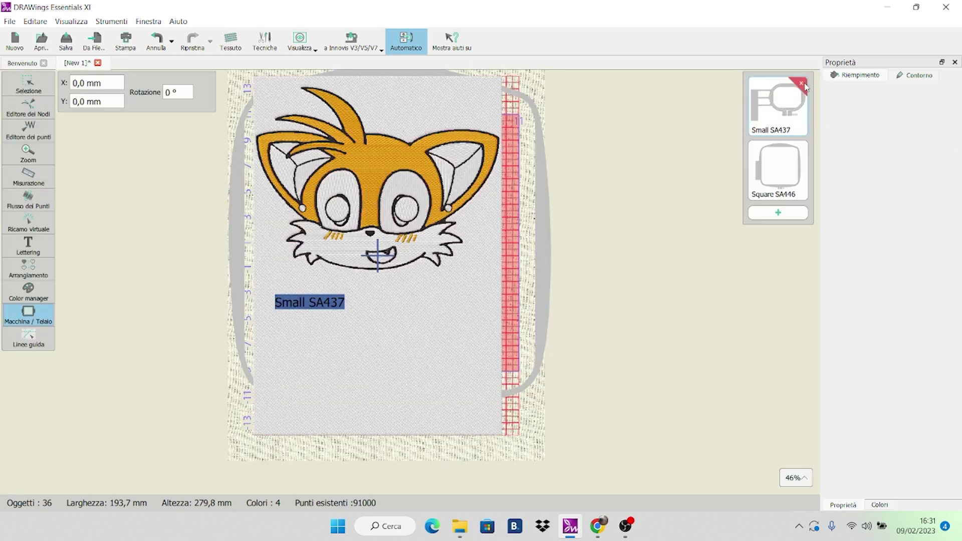
left_click(804, 84)
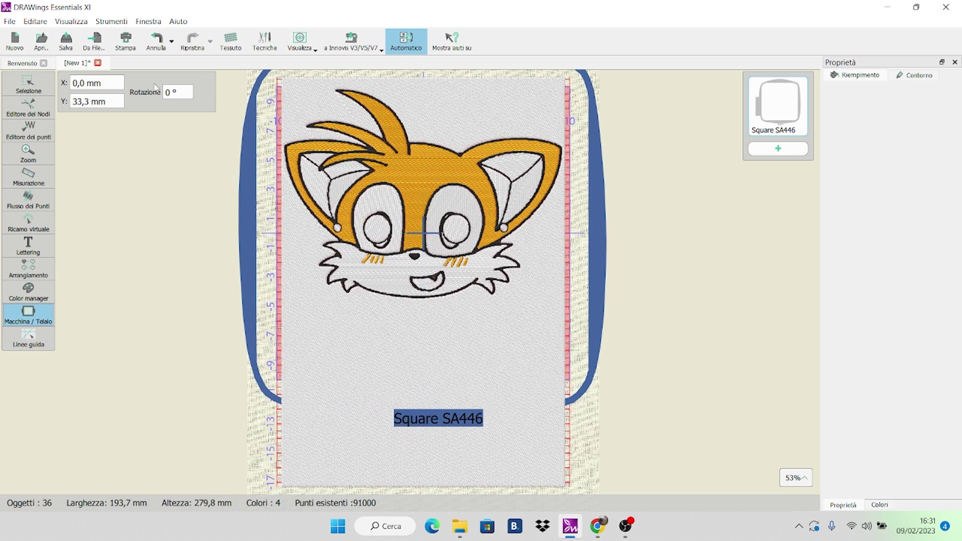
- Switch the stitch sequence from automatic to manual and delete the white background object, the first one in the sequence
left_click(28, 86)
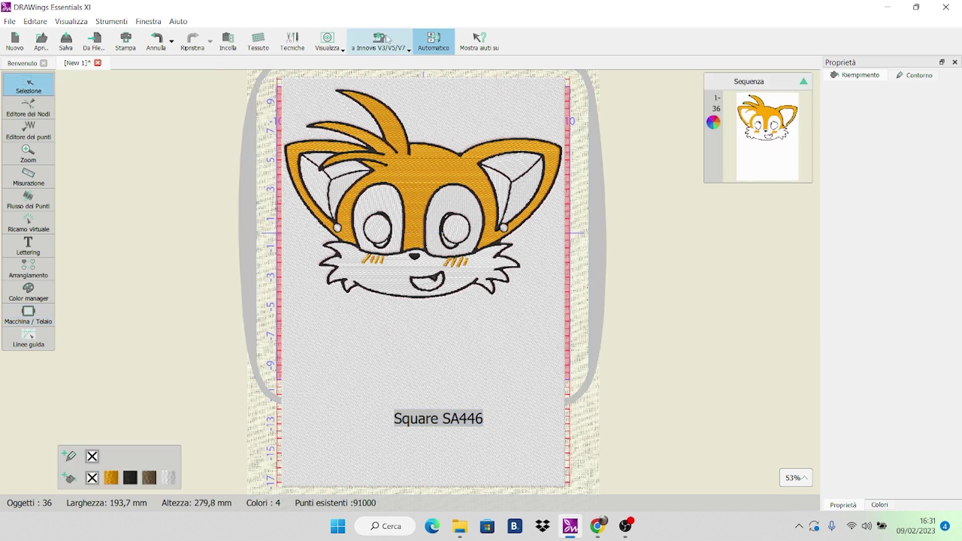
left_click(434, 42)
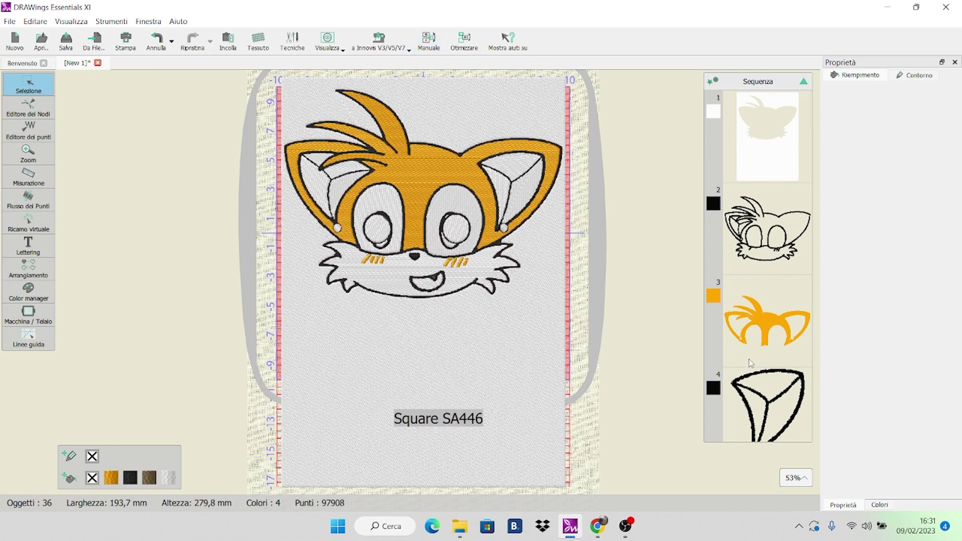
scroll(753, 358, "down", 5)
scroll(752, 366, "down", 20)
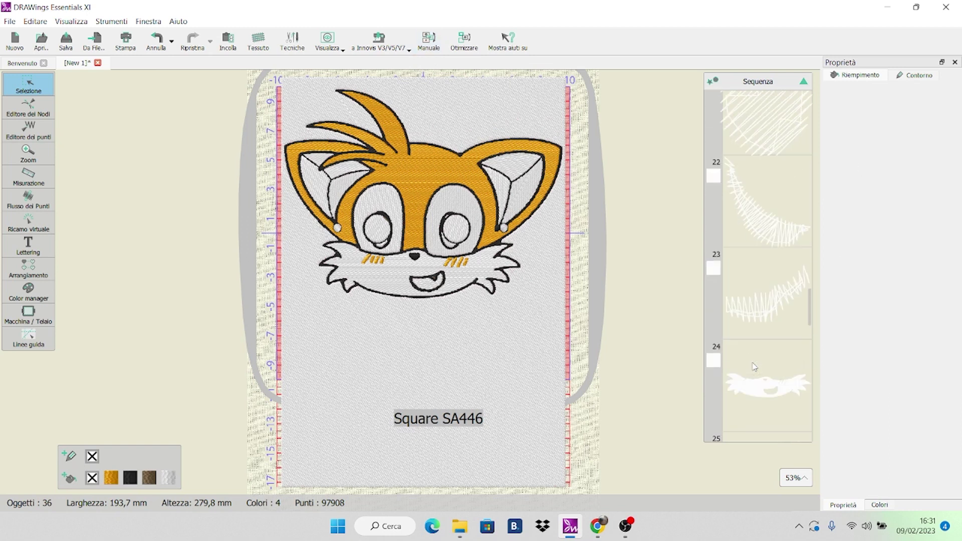
scroll(755, 367, "down", 7)
scroll(755, 366, "up", 4)
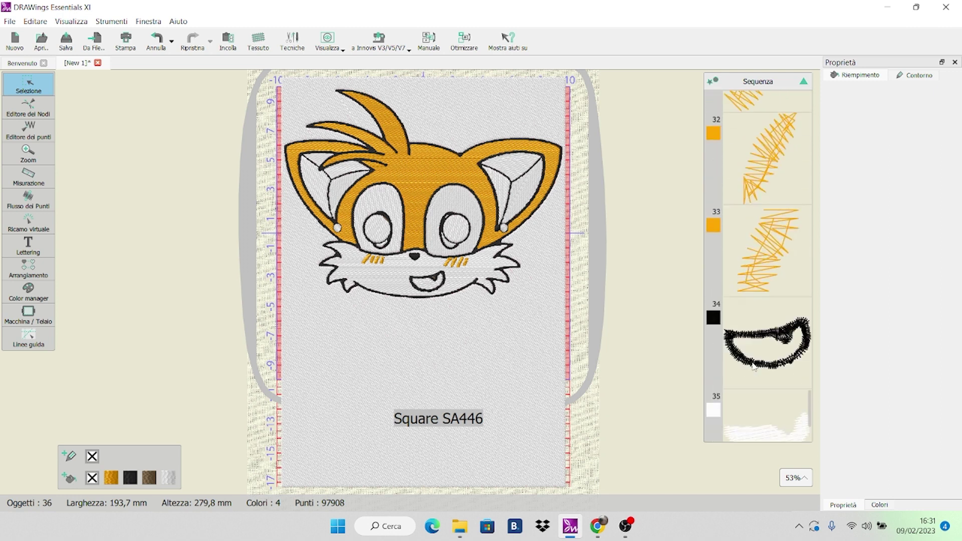
scroll(754, 367, "up", 20)
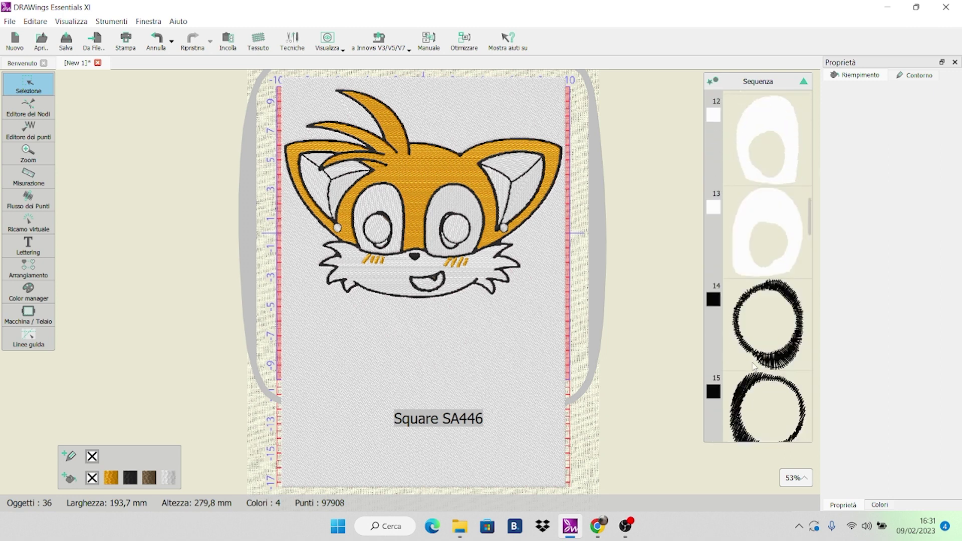
scroll(754, 367, "up", 6)
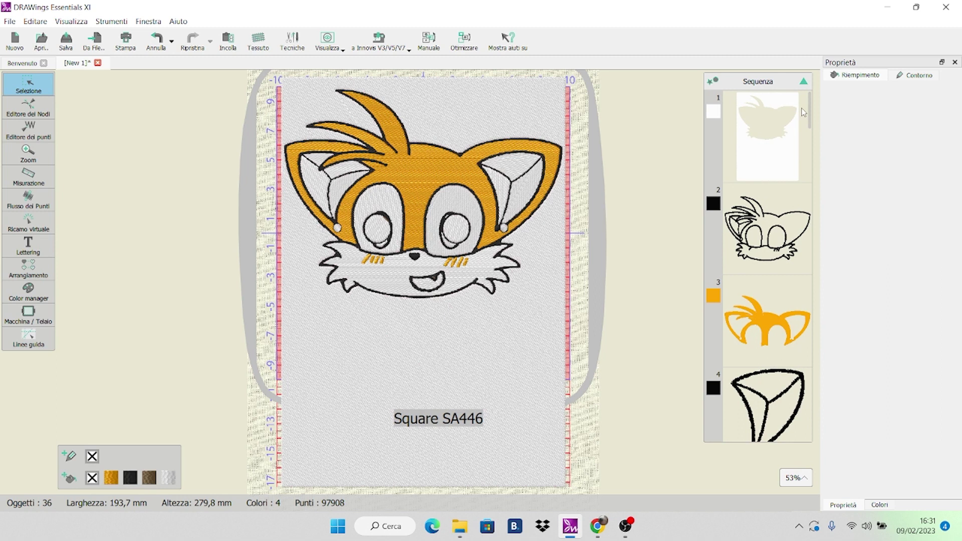
left_click(774, 156)
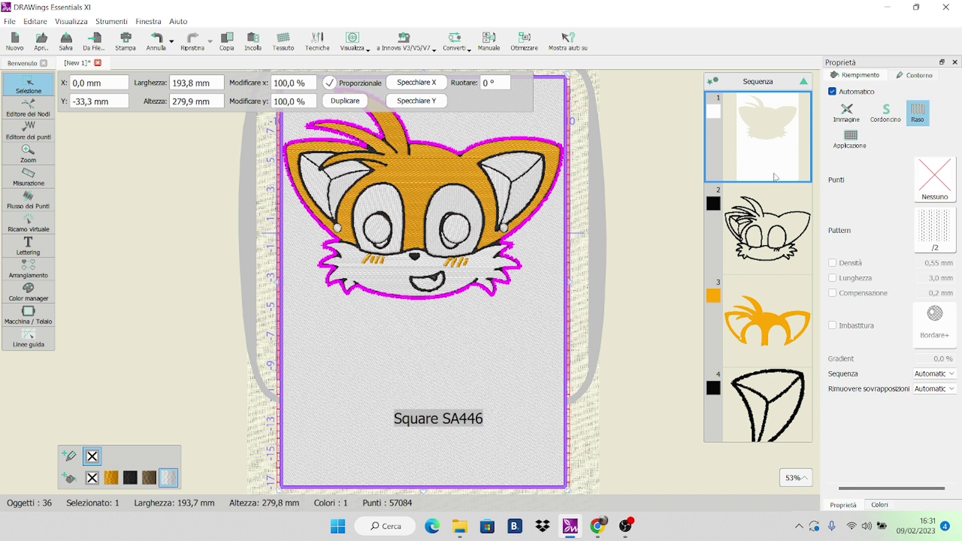
key("Delete")
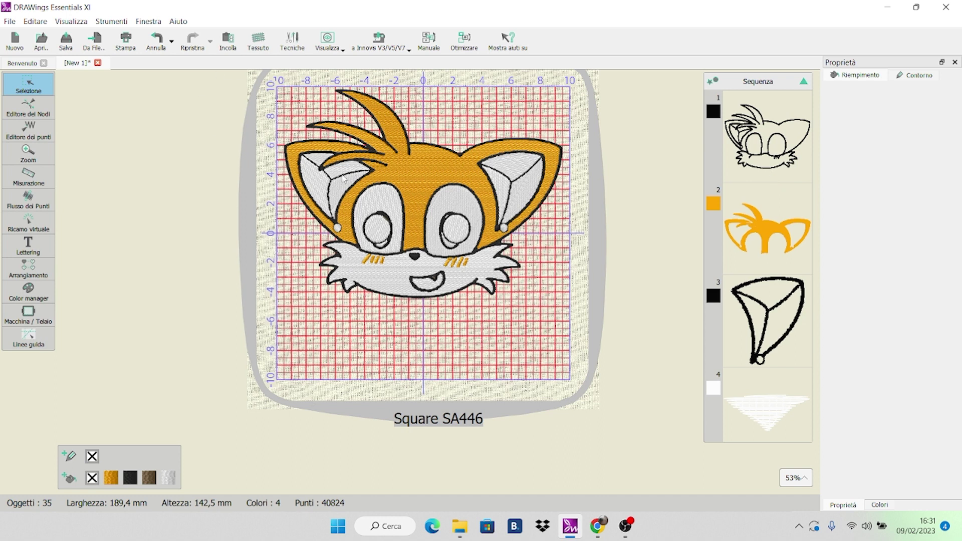
- Select all objects of the mask and move them down to about X 0.4 mm, Y -1.0 mm, near the hoop's centre
left_click(381, 213)
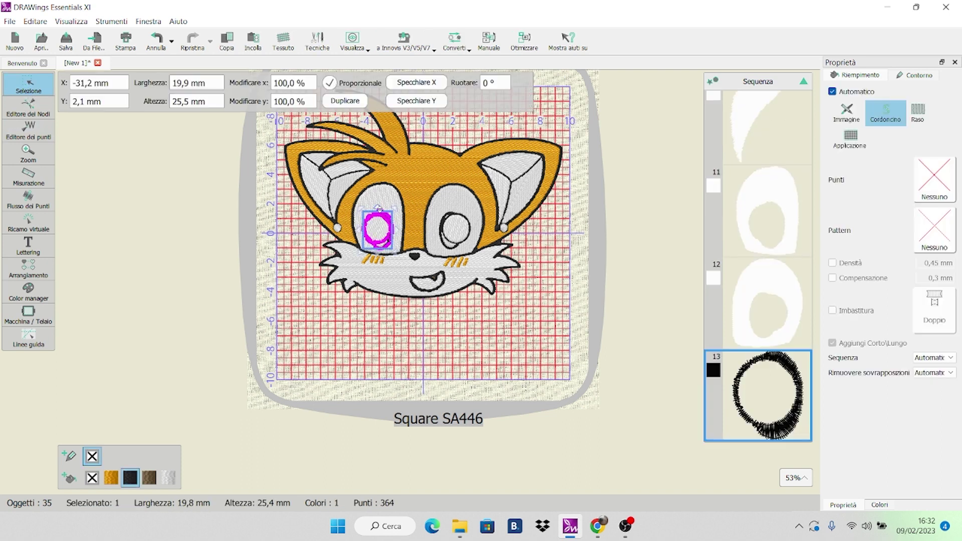
left_click(279, 210)
scroll(278, 210, "down", 2)
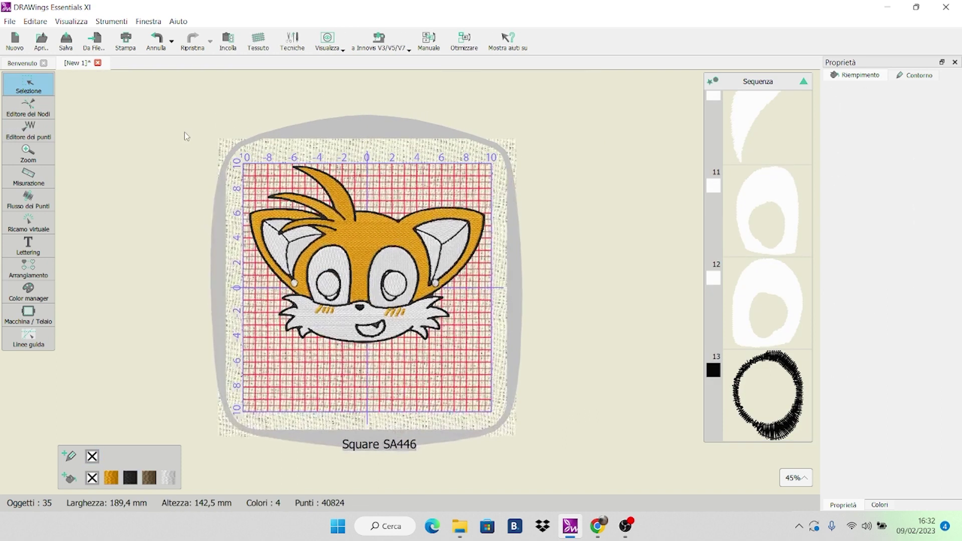
left_click_drag(469, 255, 598, 471)
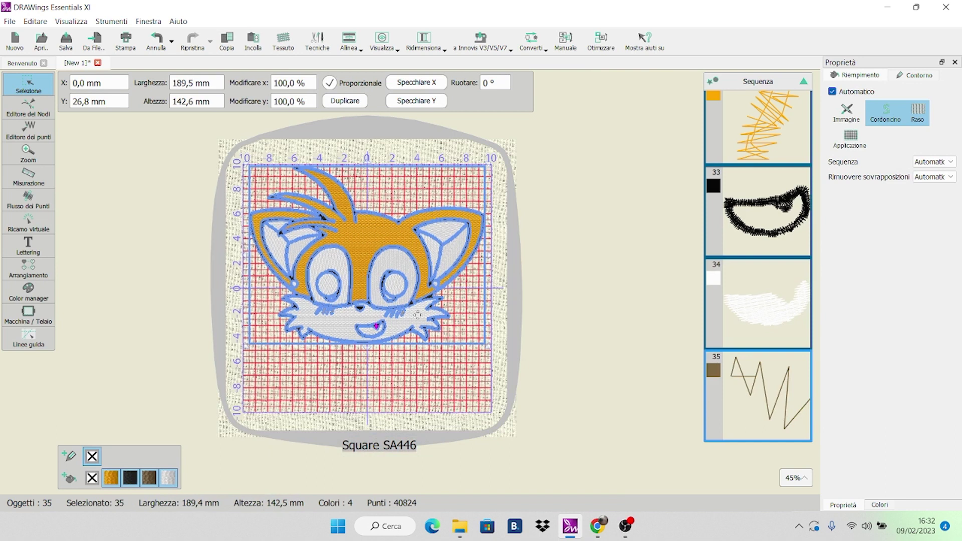
left_click_drag(402, 303, 403, 338)
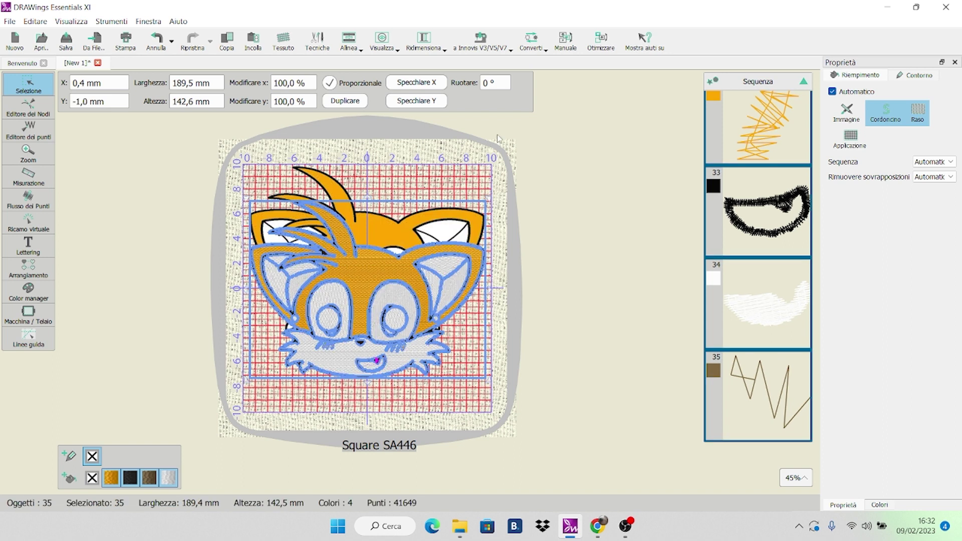
key("Escape")
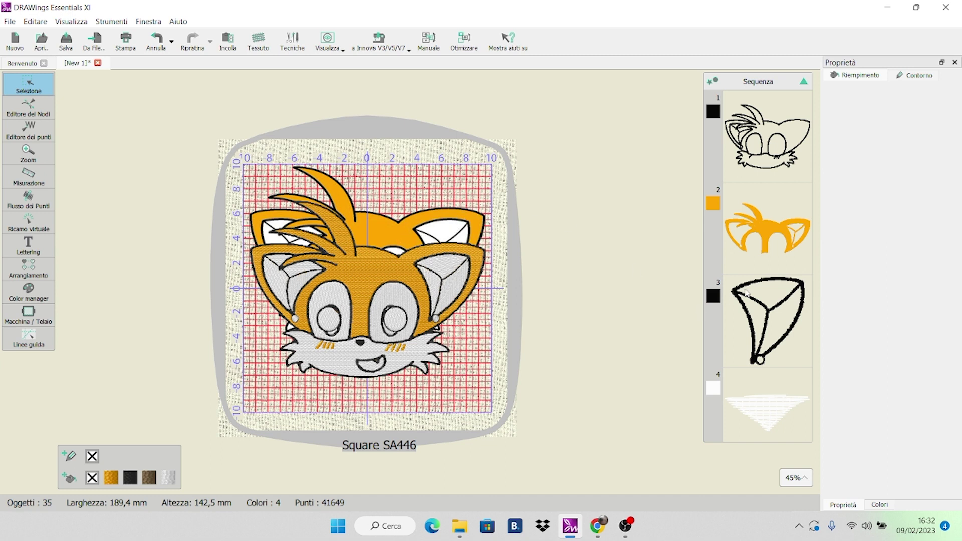
- Look through the stitch sequence of the mask from the first object to the last
scroll(751, 290, "down", 5)
scroll(752, 290, "down", 8)
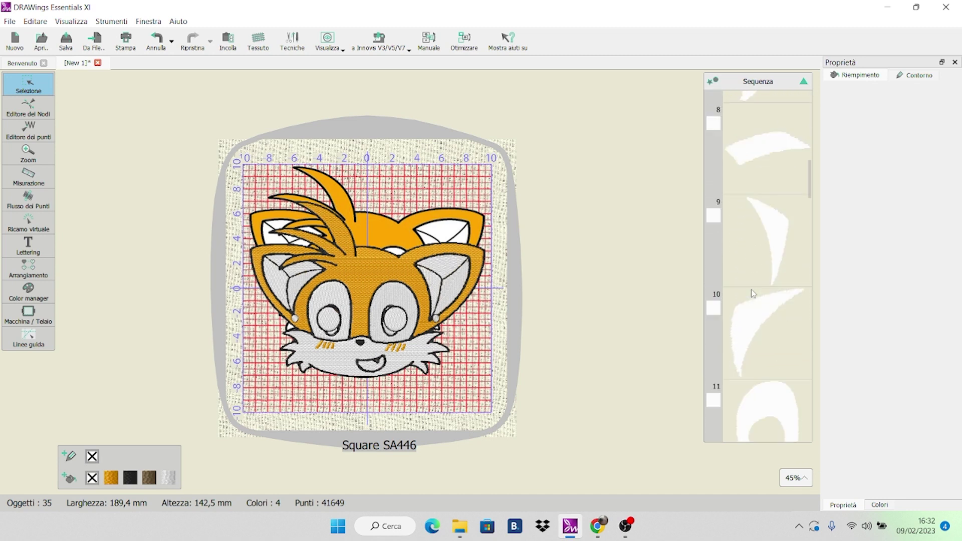
scroll(753, 293, "down", 9)
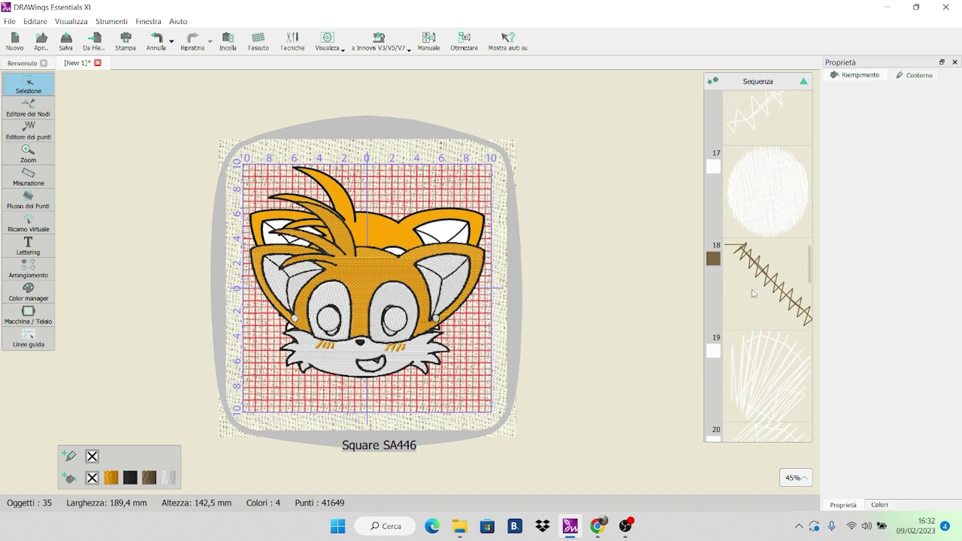
scroll(755, 293, "down", 8)
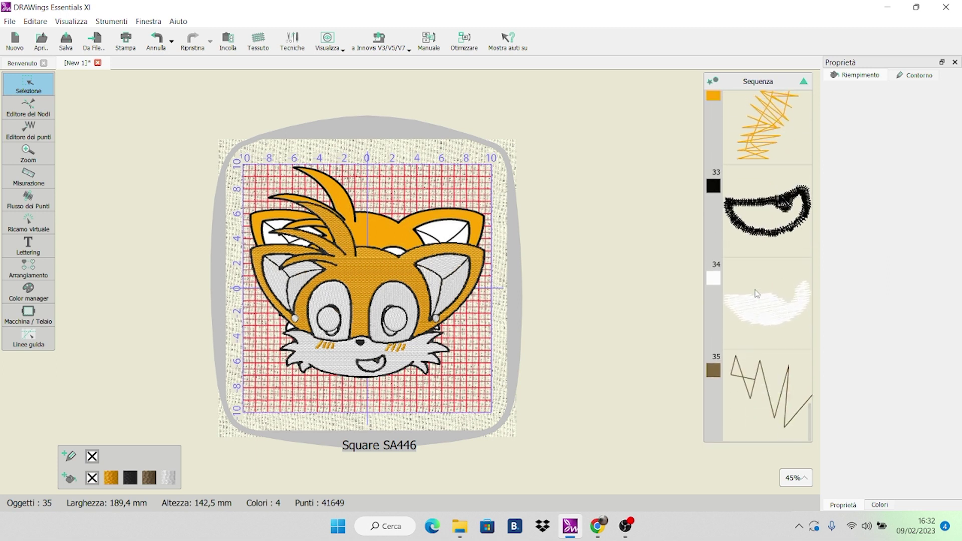
scroll(757, 293, "up", 20)
scroll(756, 294, "up", 11)
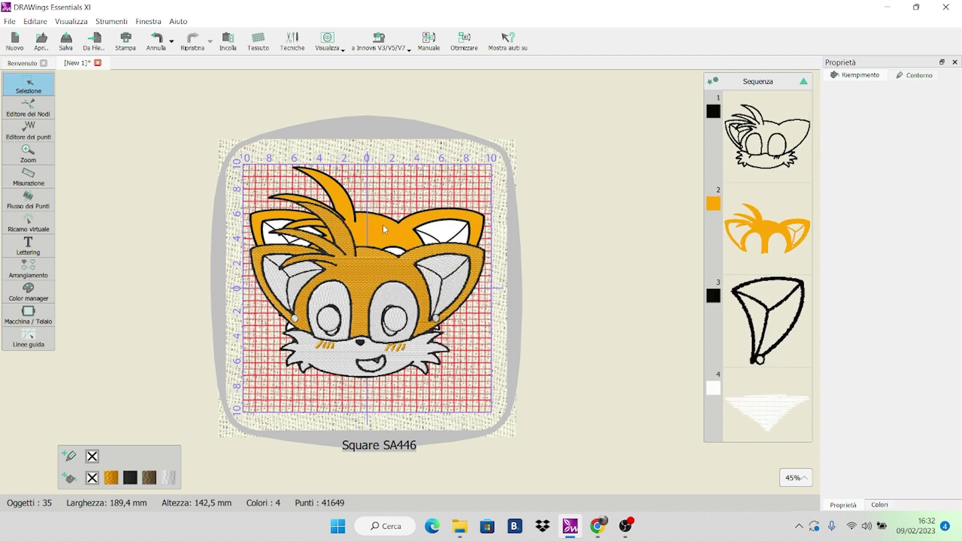
- Undo the last move of the mask and shift the Square SA446 hoop to about X 0.0 mm, Y 60.1 mm, roughly centred on the mask
left_click(157, 41)
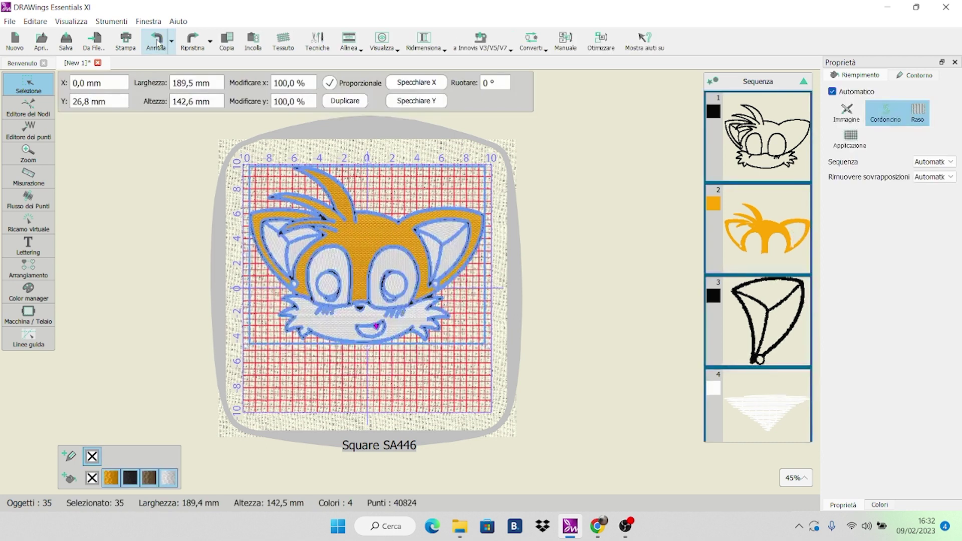
left_click(358, 391)
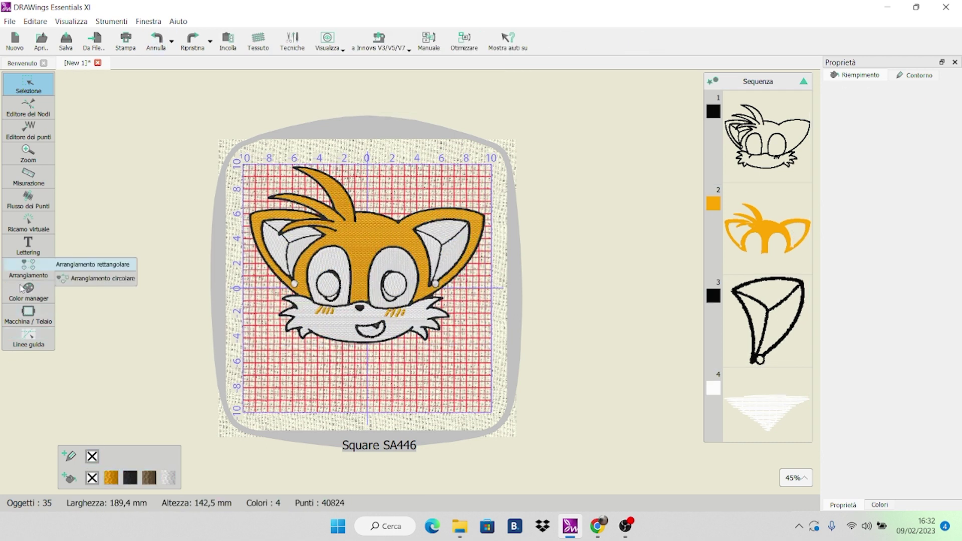
left_click(26, 313)
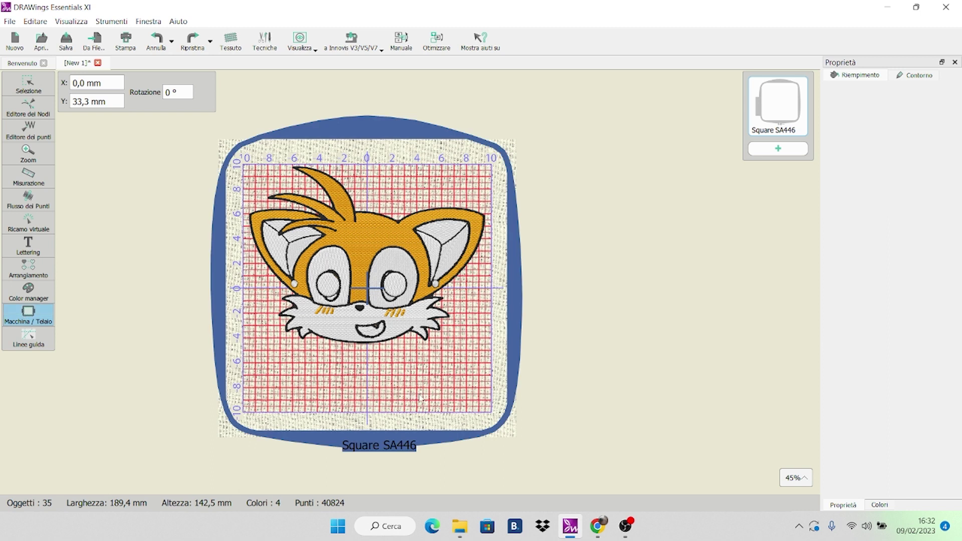
scroll(440, 400, "up", 1)
left_click_drag(440, 400, 471, 386)
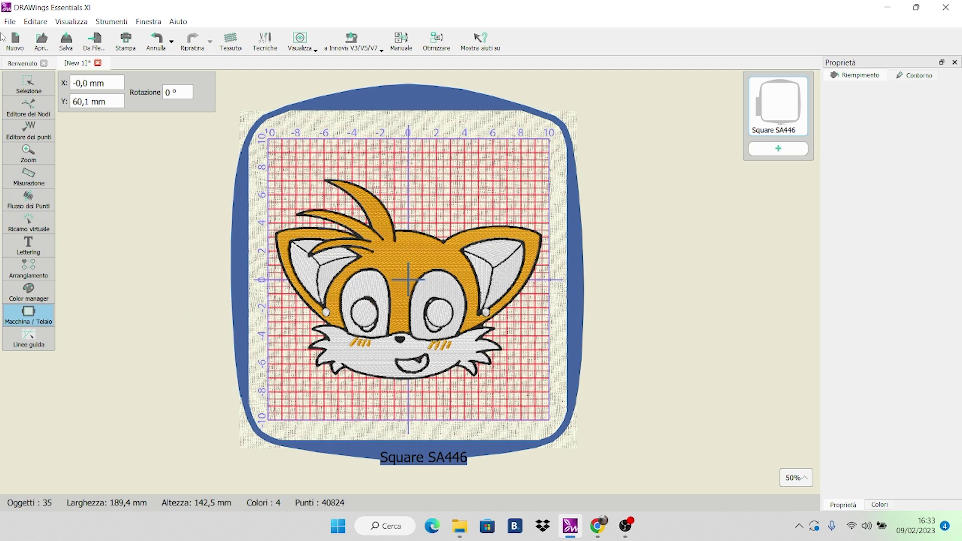
left_click(26, 83)
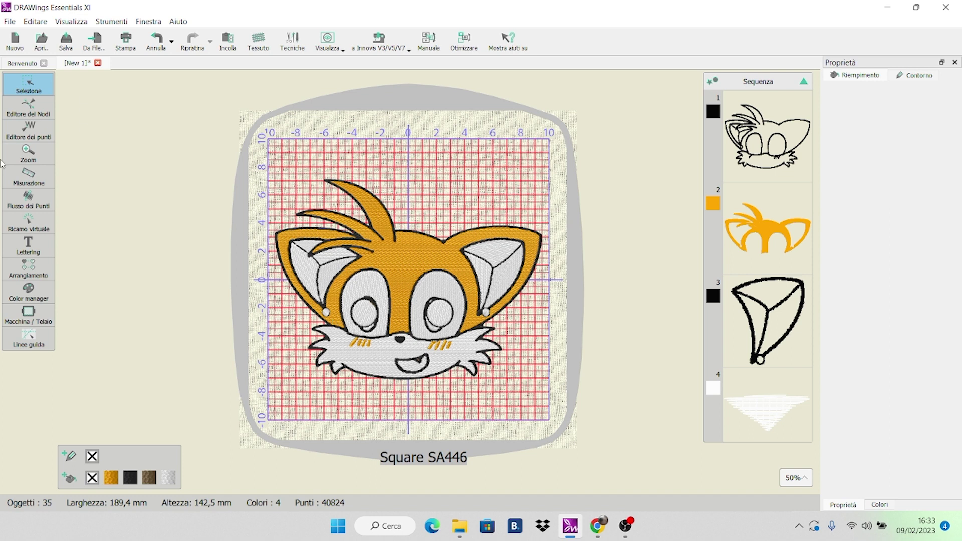
- Measure the distance in millimetres between the two small white circles at the bases of the ears
left_click(42, 181)
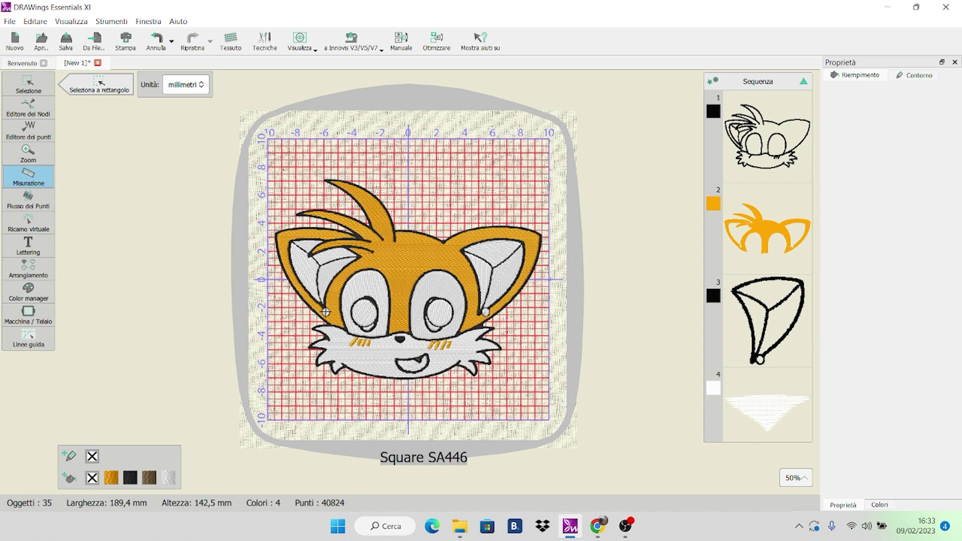
left_click_drag(331, 312, 484, 312)
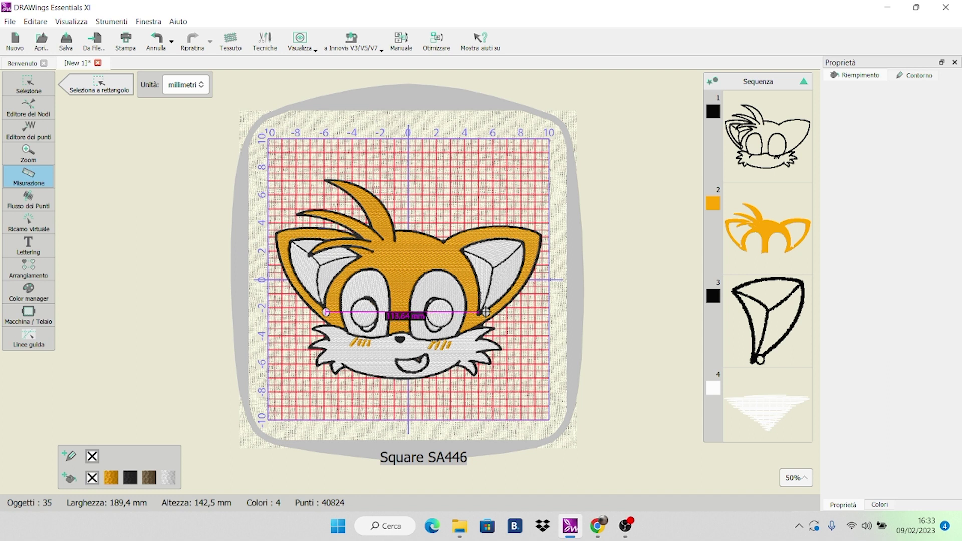
left_click(486, 312)
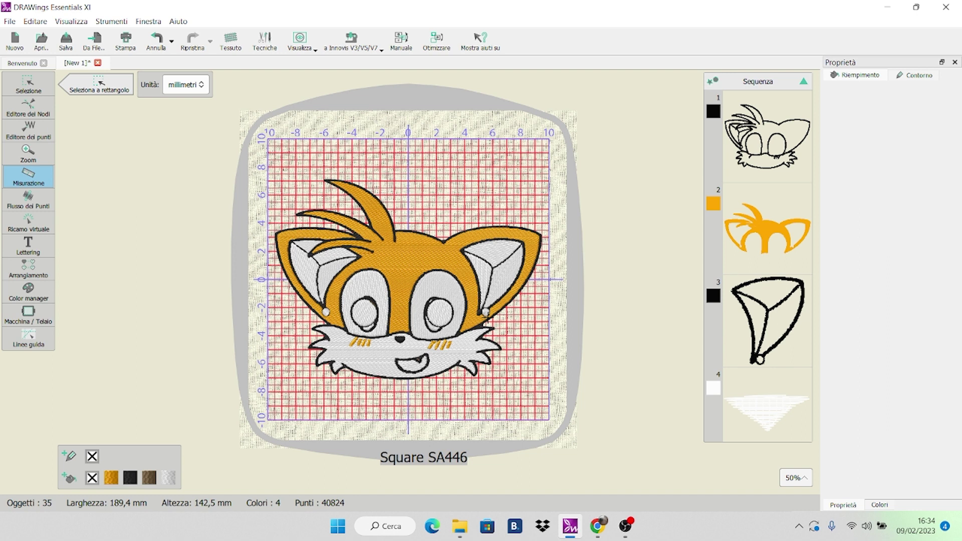
- Open the PNG image Maschera Tails 1 and choose to load it for auto trace/outline tracing
left_click(42, 40)
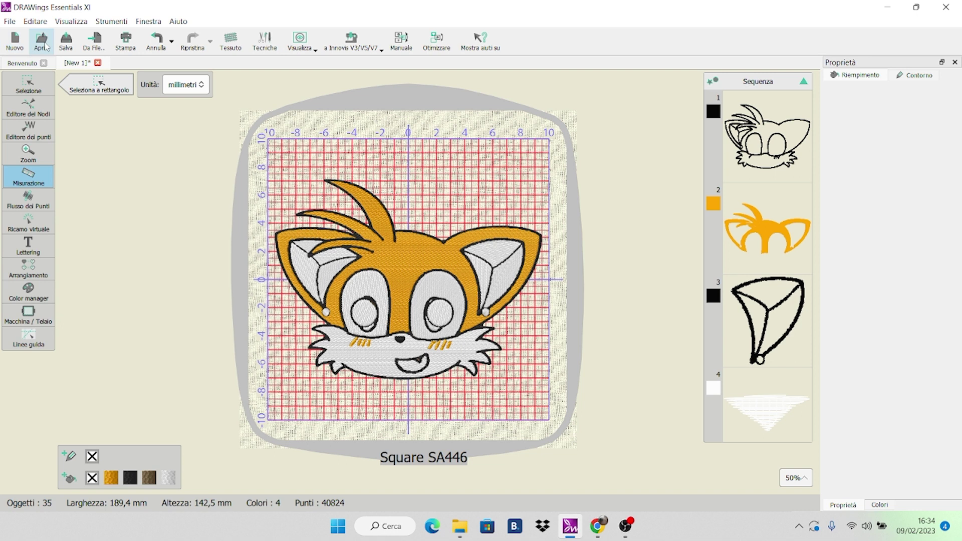
left_click(95, 73)
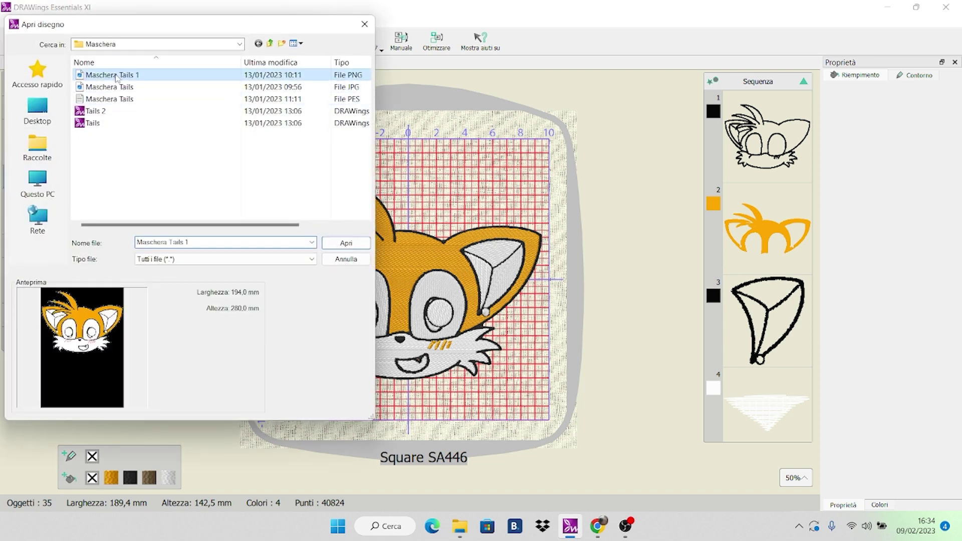
left_click(346, 243)
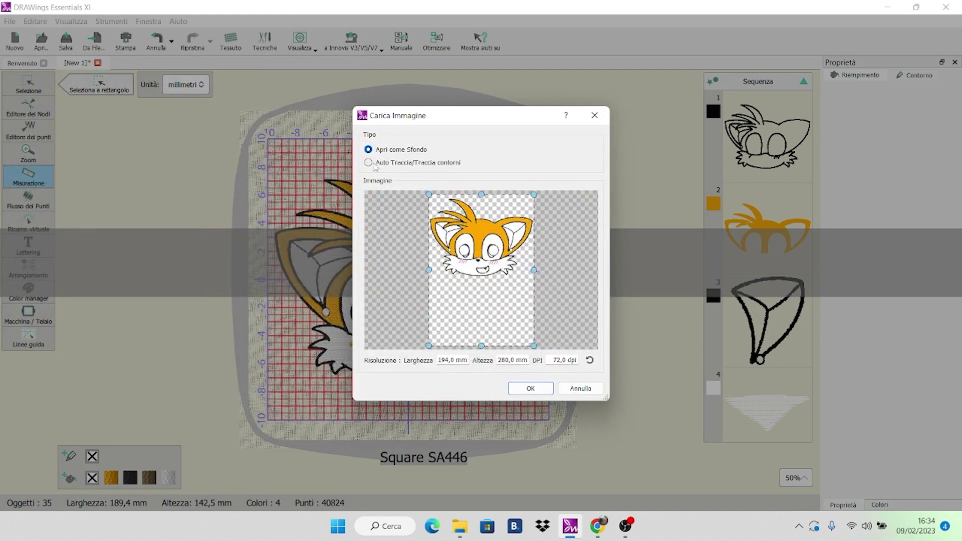
left_click(369, 164)
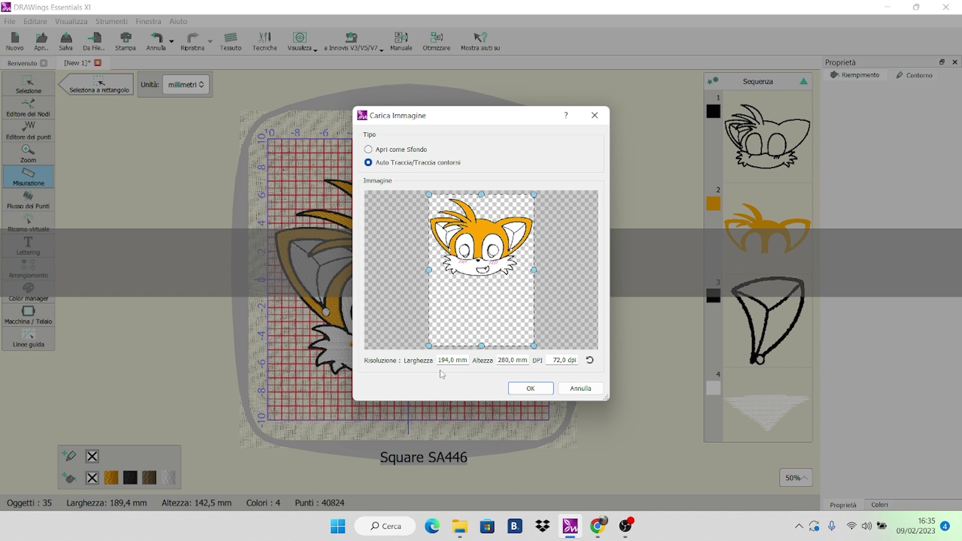
- Set the image width to 234 mm and load the enlarged image for tracing
left_click(449, 361)
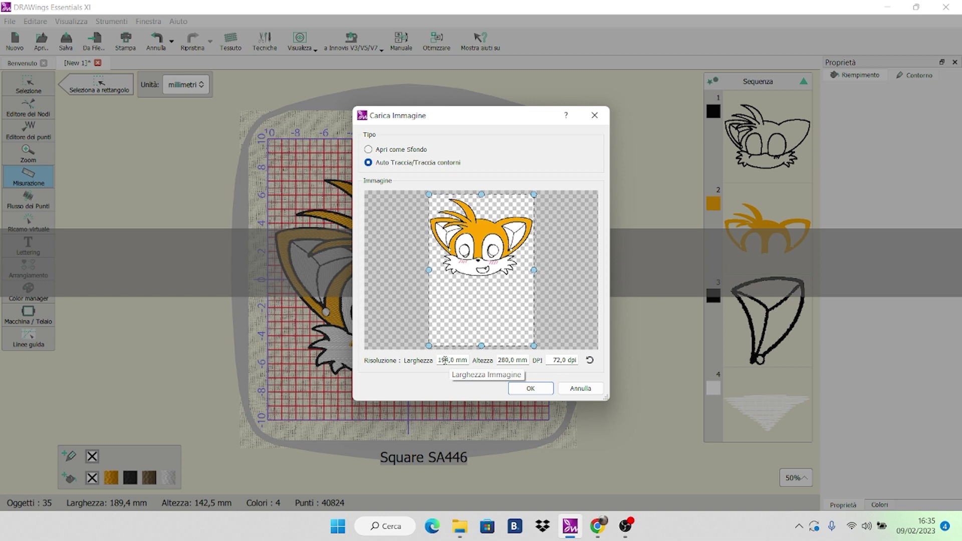
left_click(446, 360)
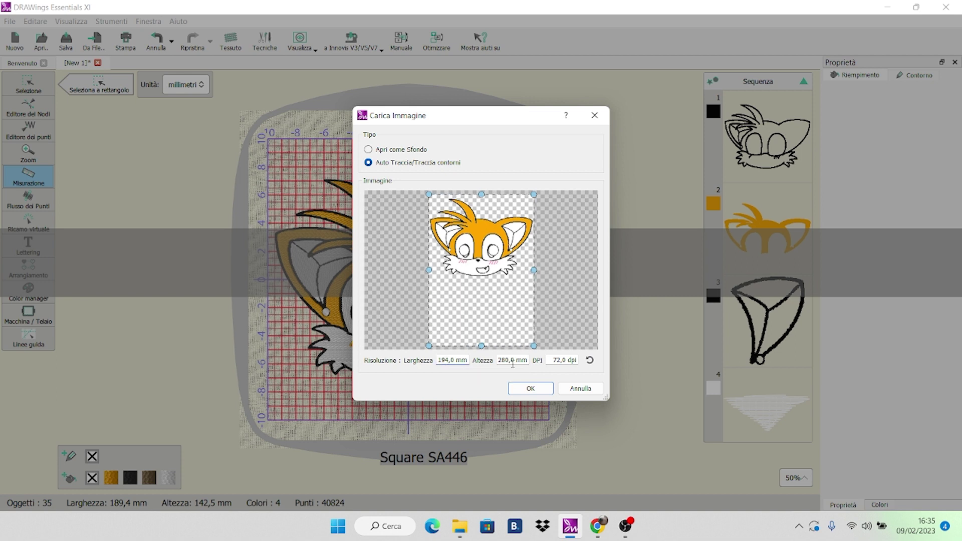
key("BackSpace")
key("BackSpace")
type("23")
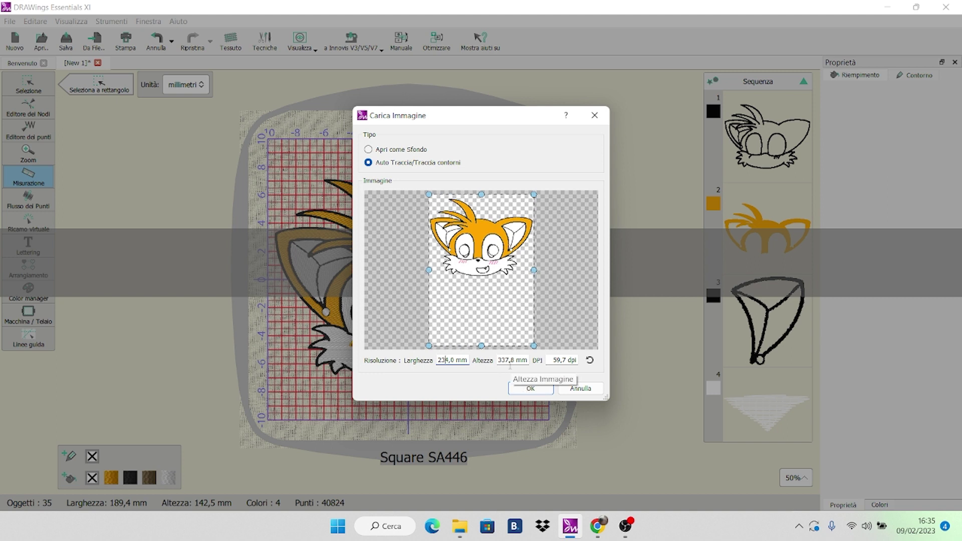
left_click(530, 389)
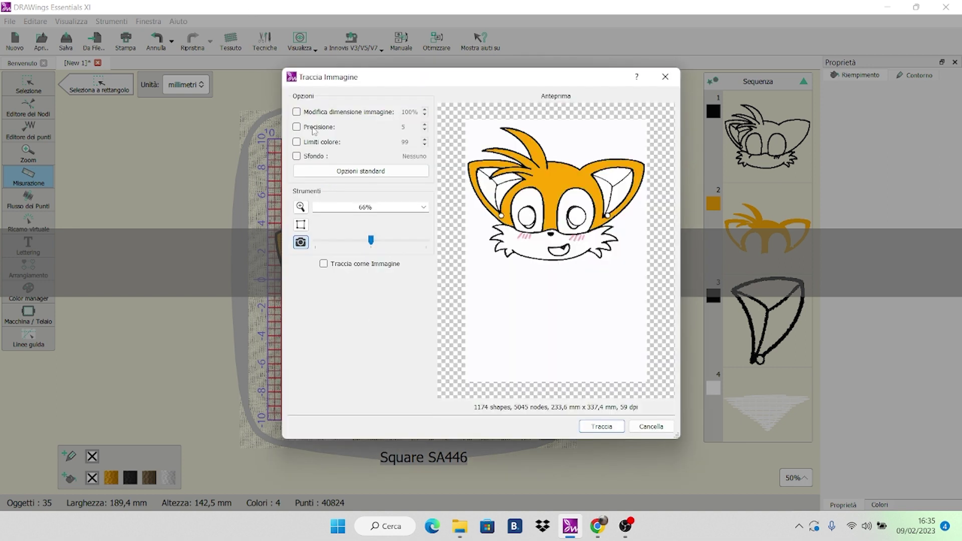
- Trace the 234 mm wide image with precision 8, a colour limit of 4 and the preview slider at its maximum
left_click(297, 127)
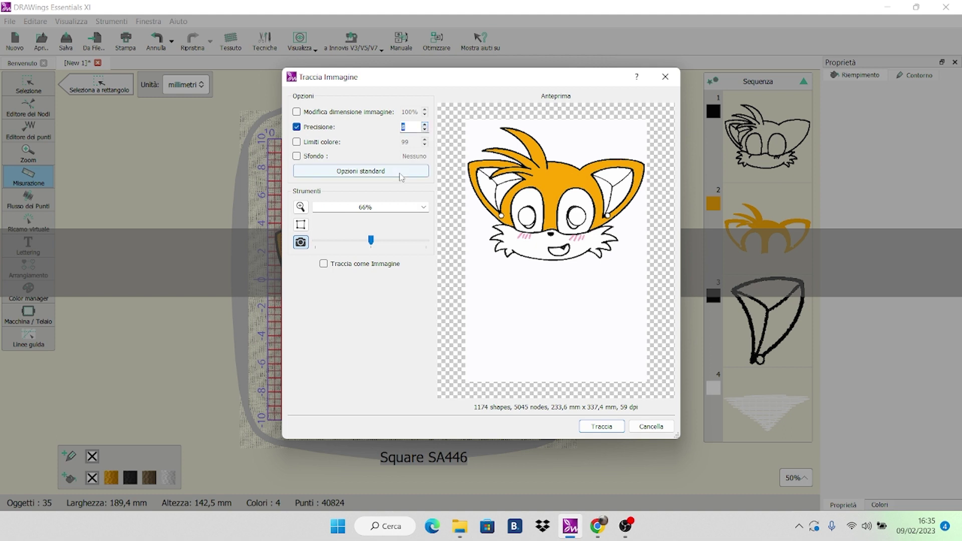
left_click(297, 142)
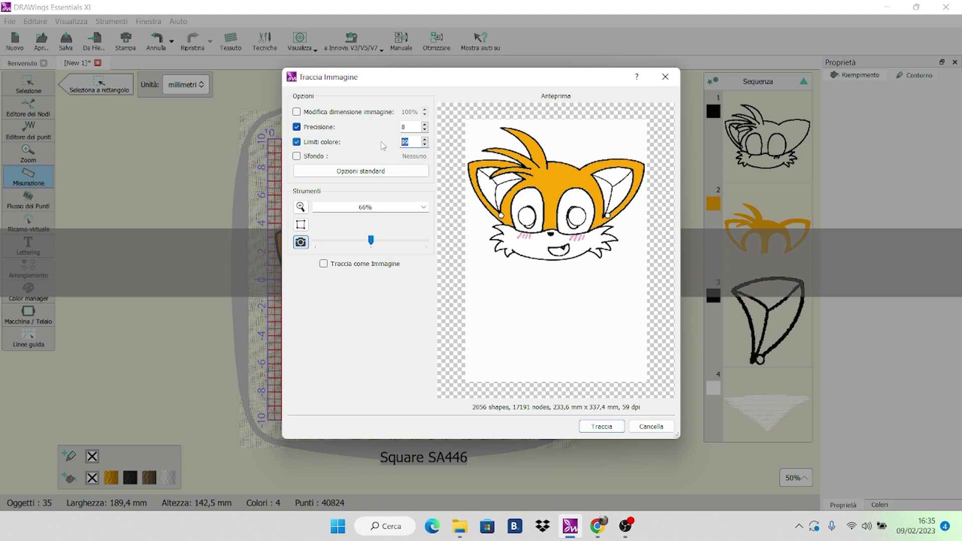
type("4")
left_click(371, 243)
left_click_drag(370, 242, 427, 243)
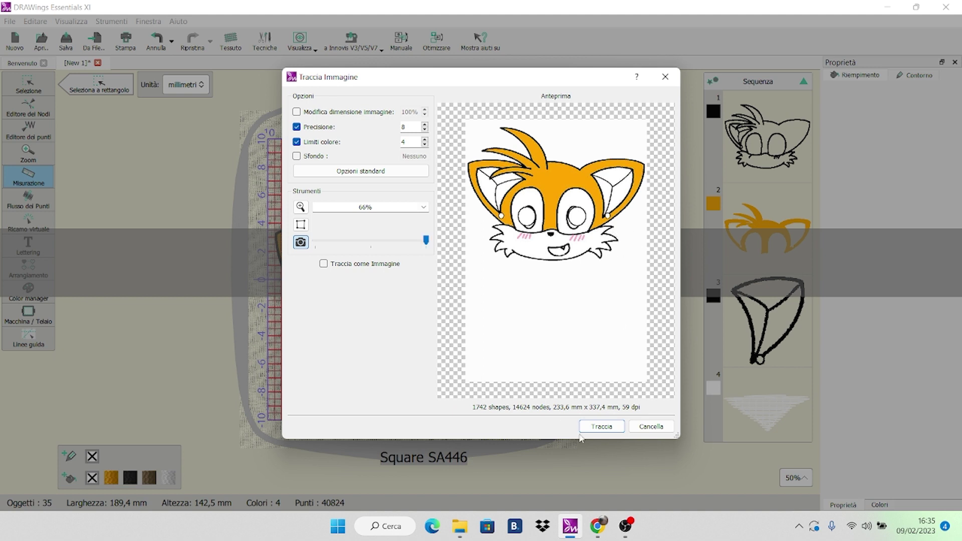
left_click(600, 429)
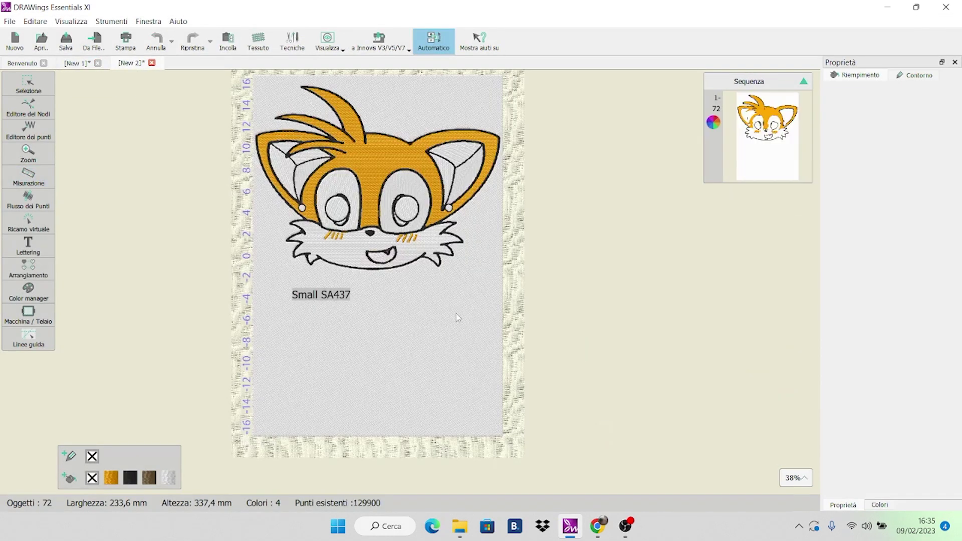
- Select the enlarged design's white background, switch the sequence from automatic to manual and delete the background object
left_click(440, 309)
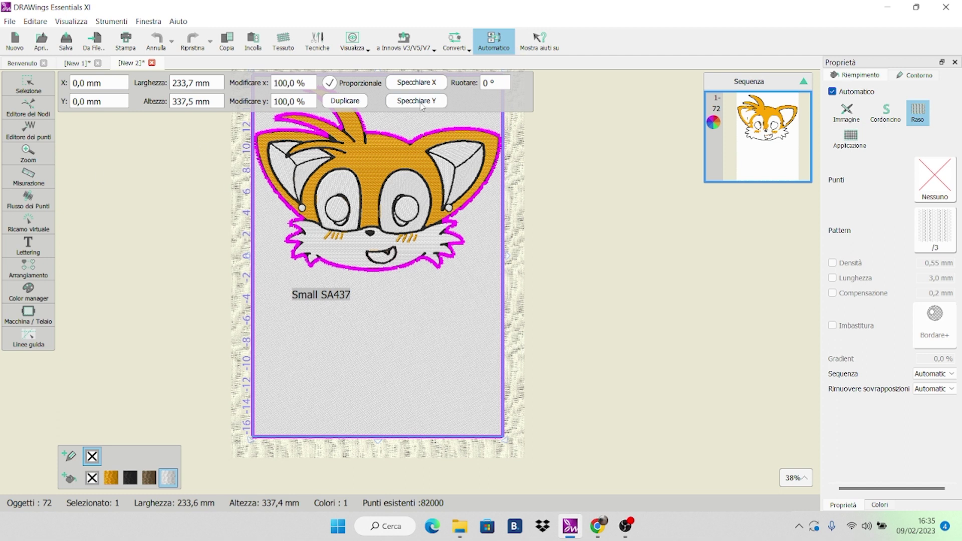
left_click(486, 45)
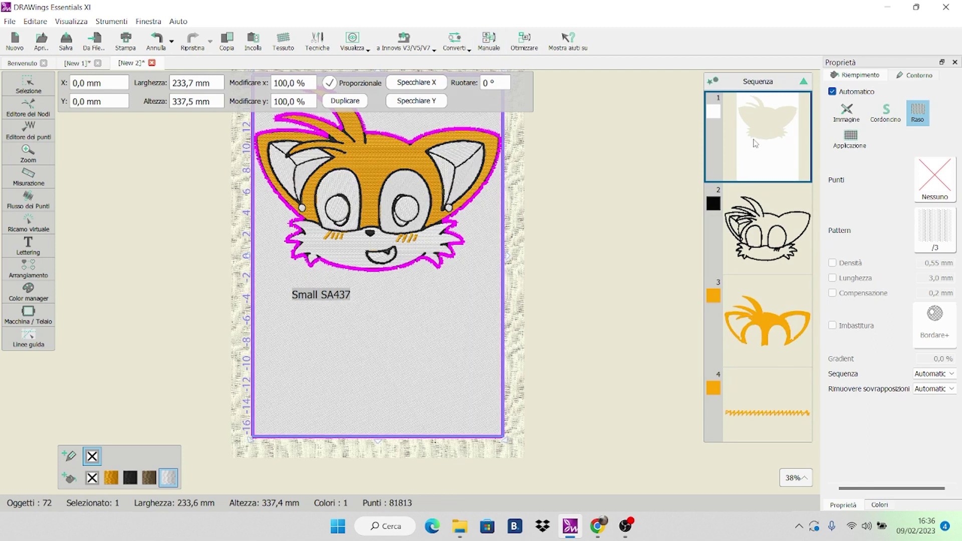
key("Delete")
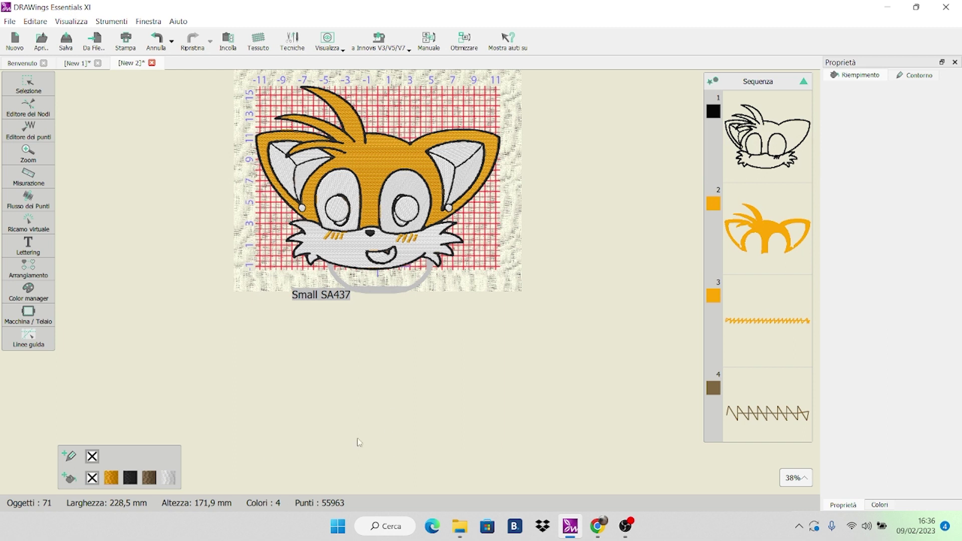
- Add the Jumbo SA447 hoop of 200x300 mm to the enlarged design
left_click(31, 314)
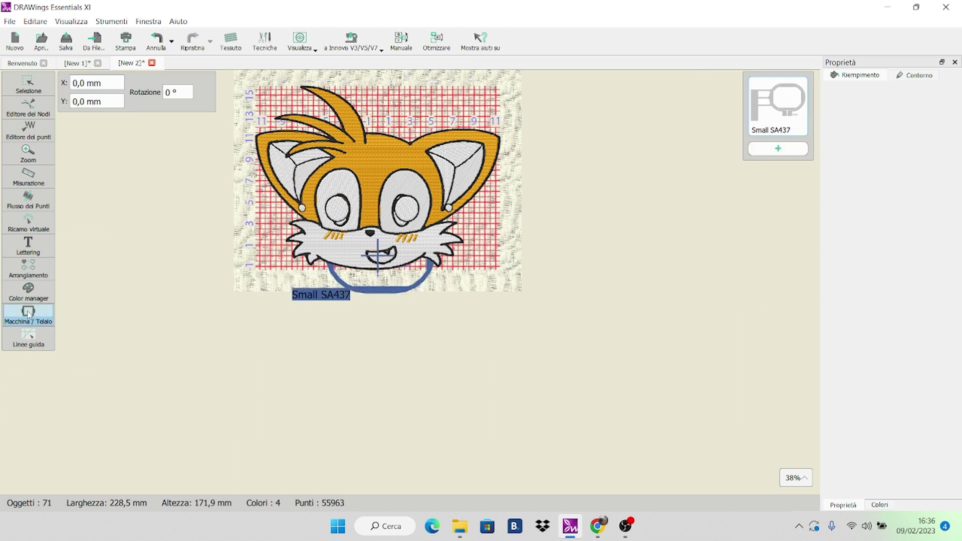
left_click(787, 154)
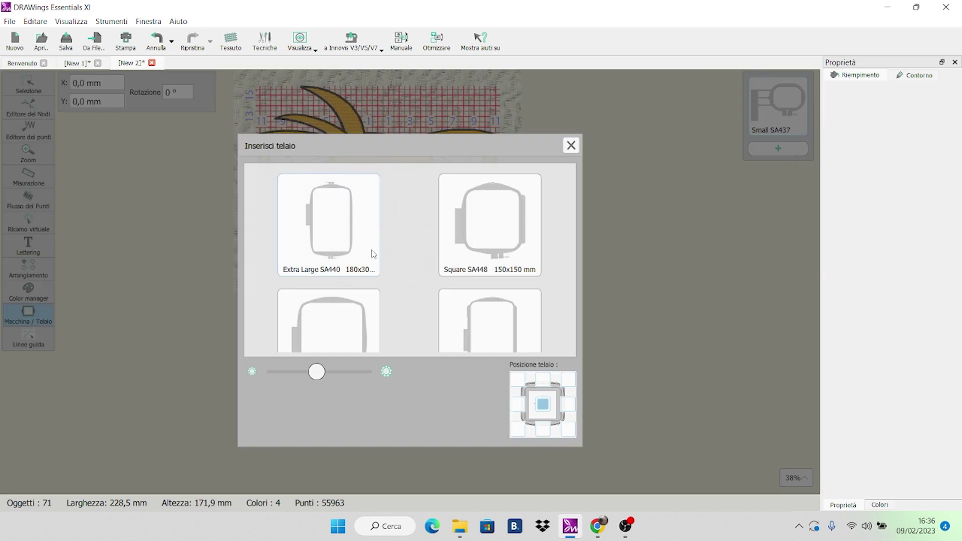
scroll(371, 257, "down", 3)
scroll(371, 257, "down", 2)
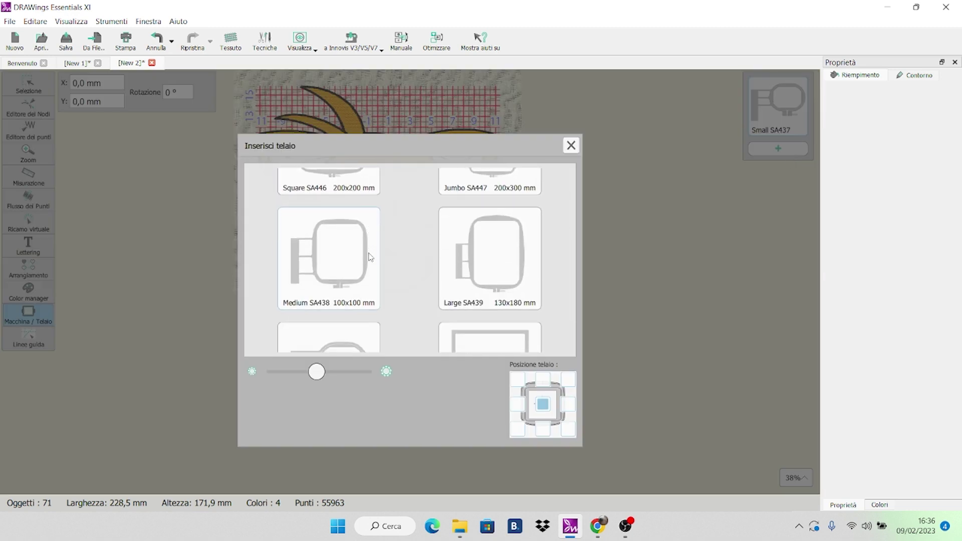
scroll(371, 257, "up", 2)
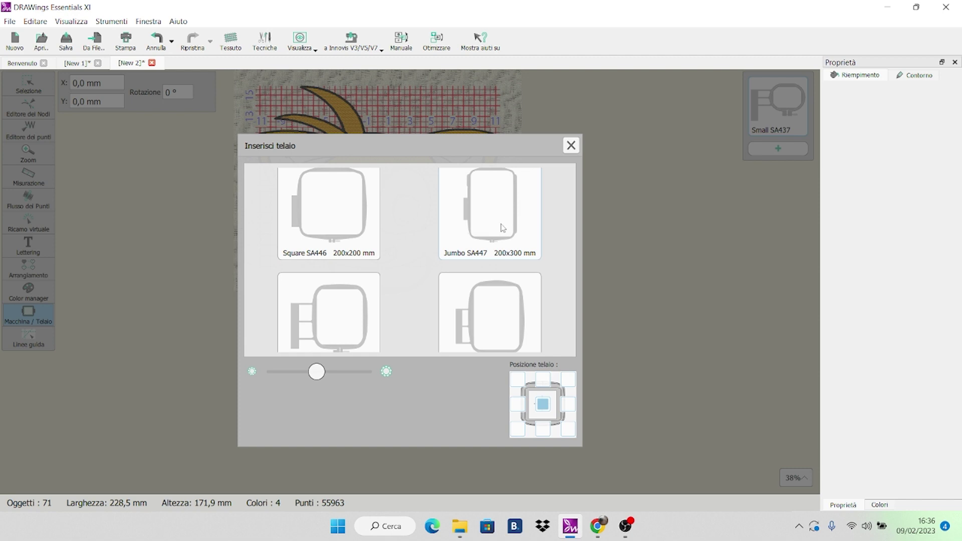
left_click(500, 228)
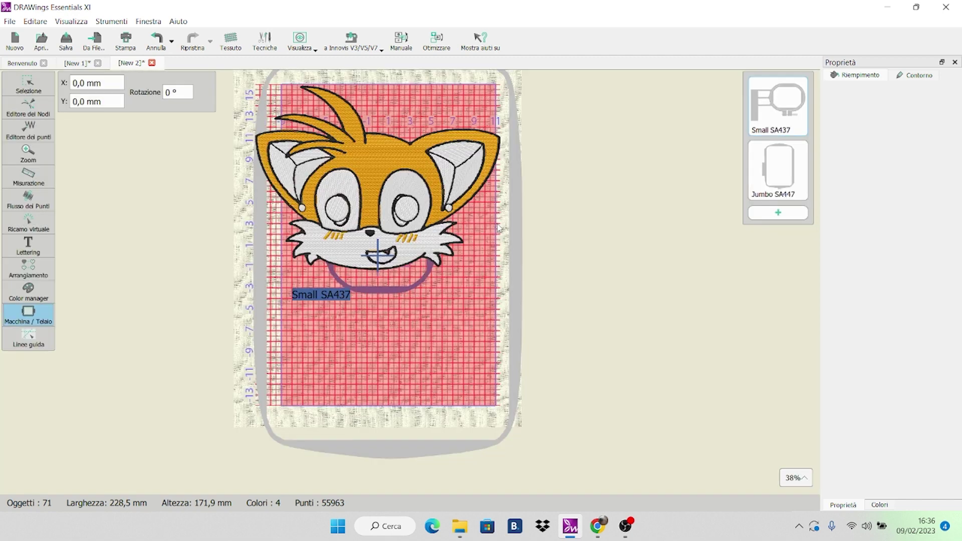
- Set the rotation of both the Small SA437 hoop and the Jumbo SA447 hoop to 90°
double_click(167, 93)
left_click(158, 239)
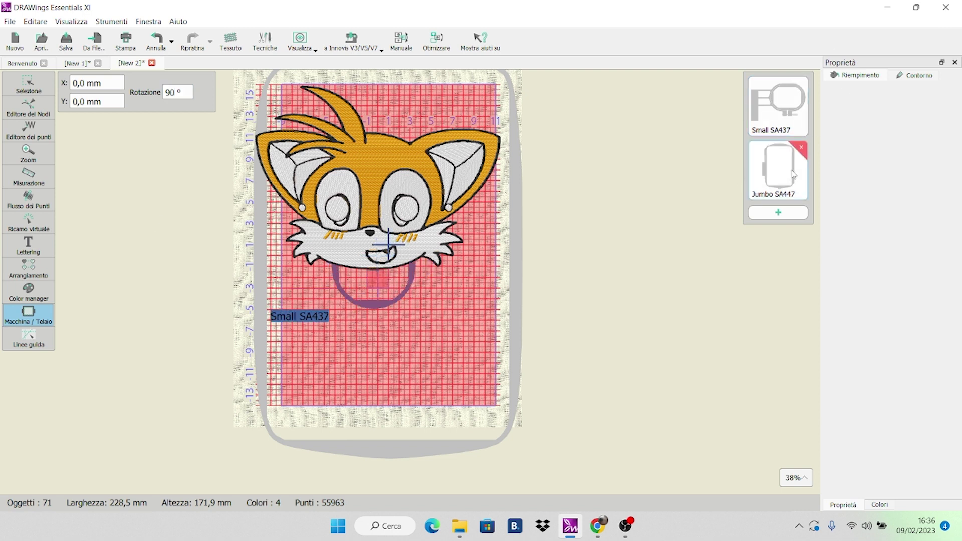
left_click(494, 87)
double_click(167, 93)
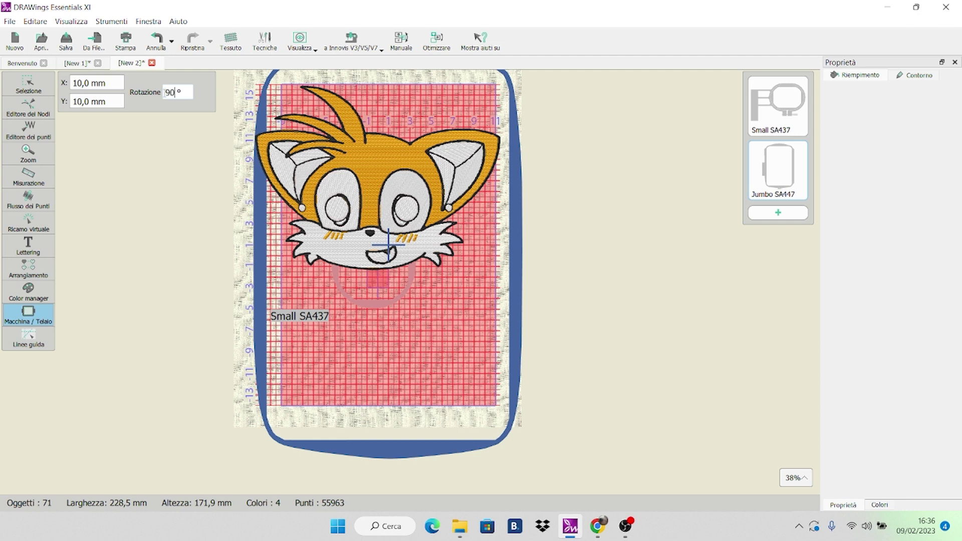
key("Return")
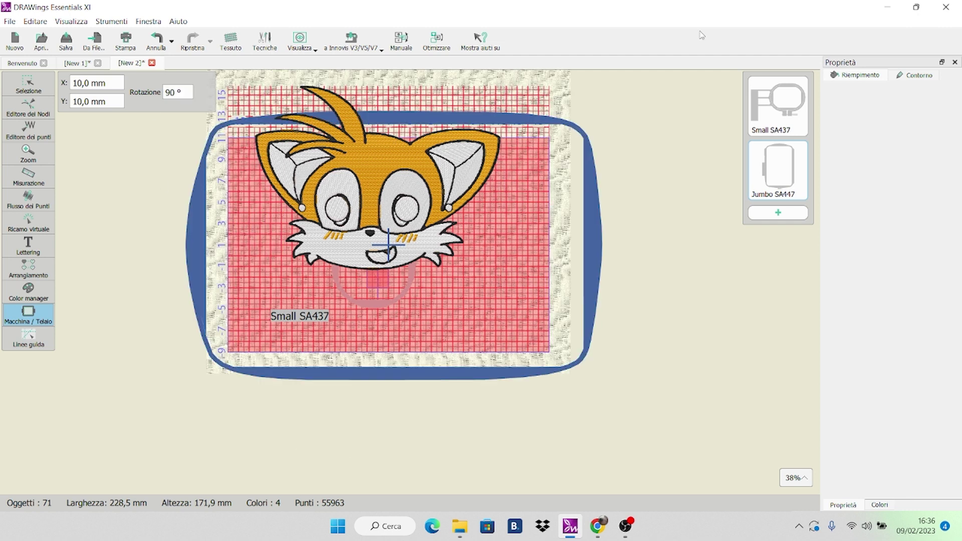
- Remove the Small SA437 hoop from the enlarged design, keeping only the Jumbo SA447, and return to object selection
left_click(803, 86)
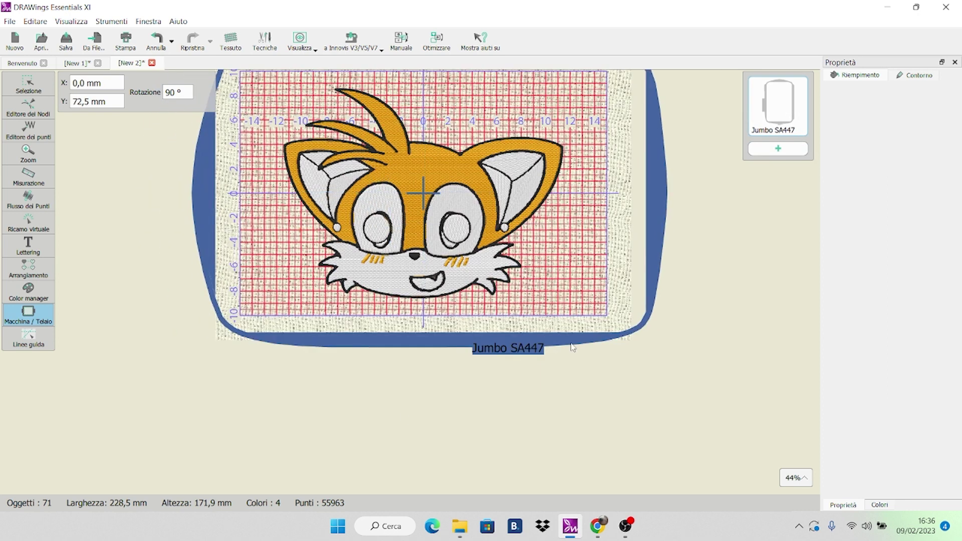
left_click(15, 84)
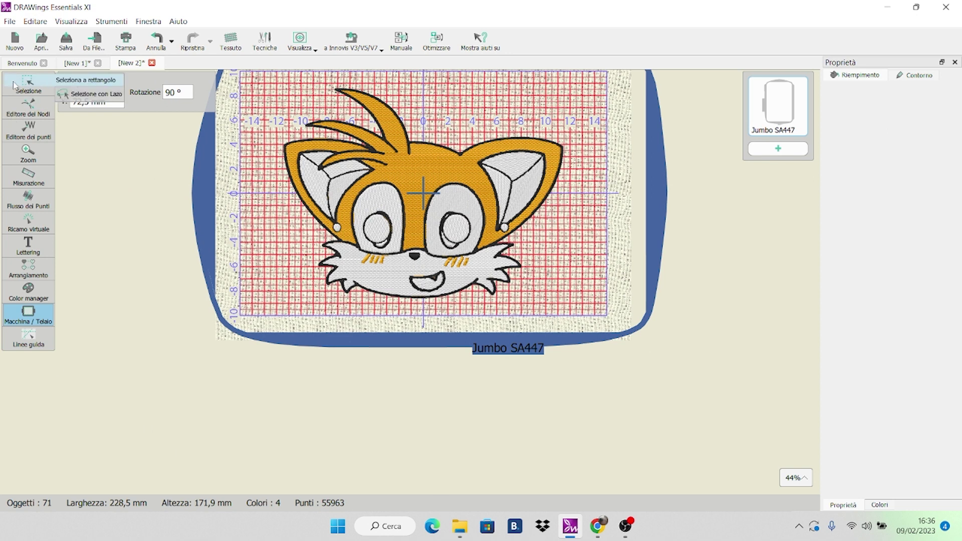
scroll(508, 339, "down", 1)
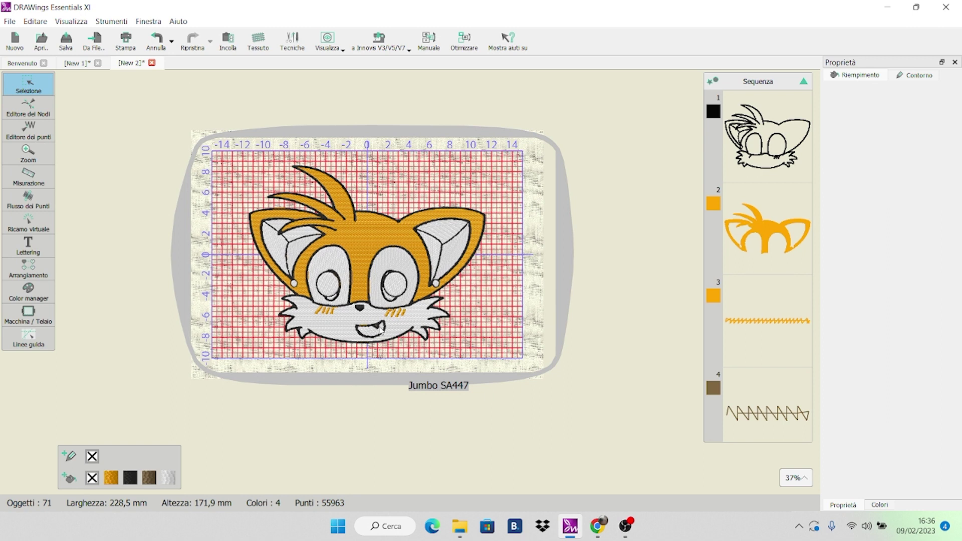
- Set the design's fabric to Nessuno Morbido
left_click(257, 42)
scroll(331, 306, "down", 2)
scroll(332, 306, "up", 4)
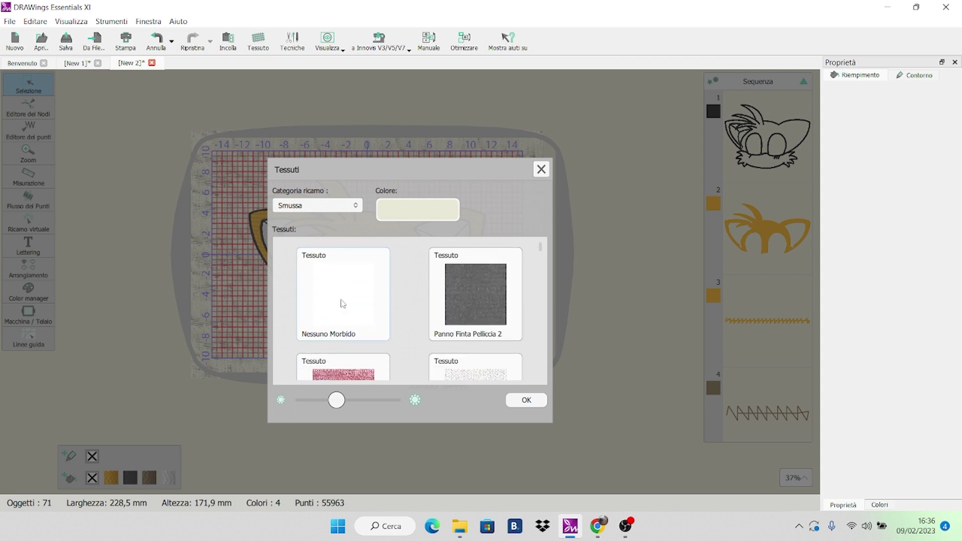
left_click(335, 300)
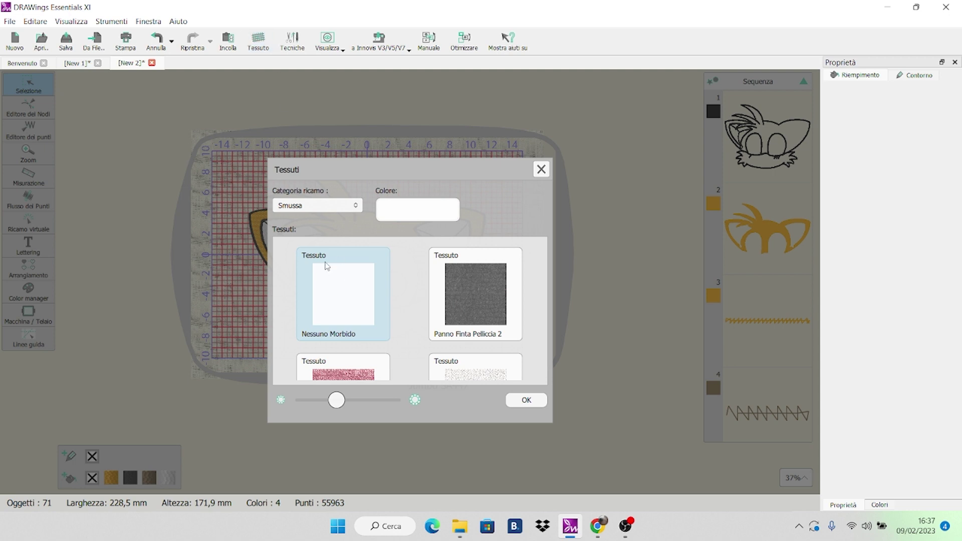
left_click(536, 406)
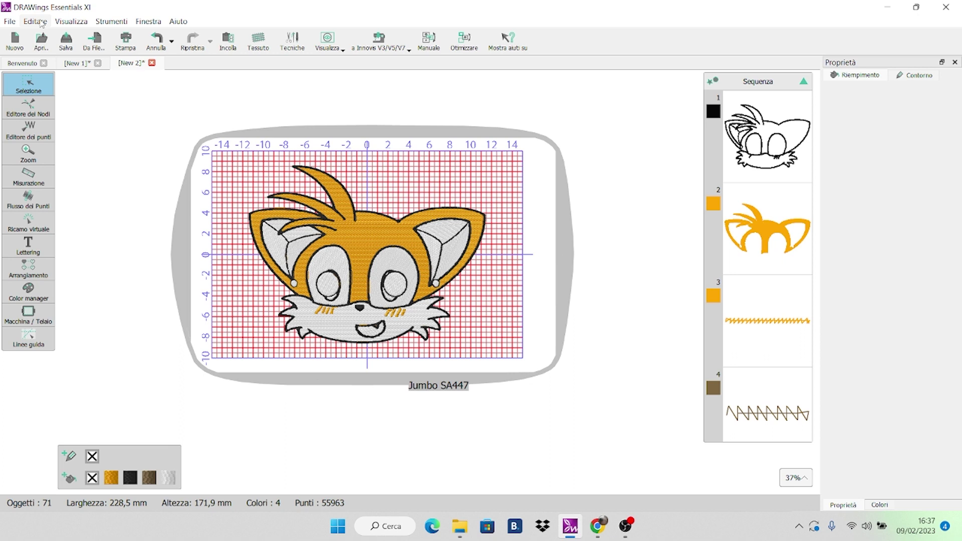
- Hide the grid in the design workspace
left_click(64, 21)
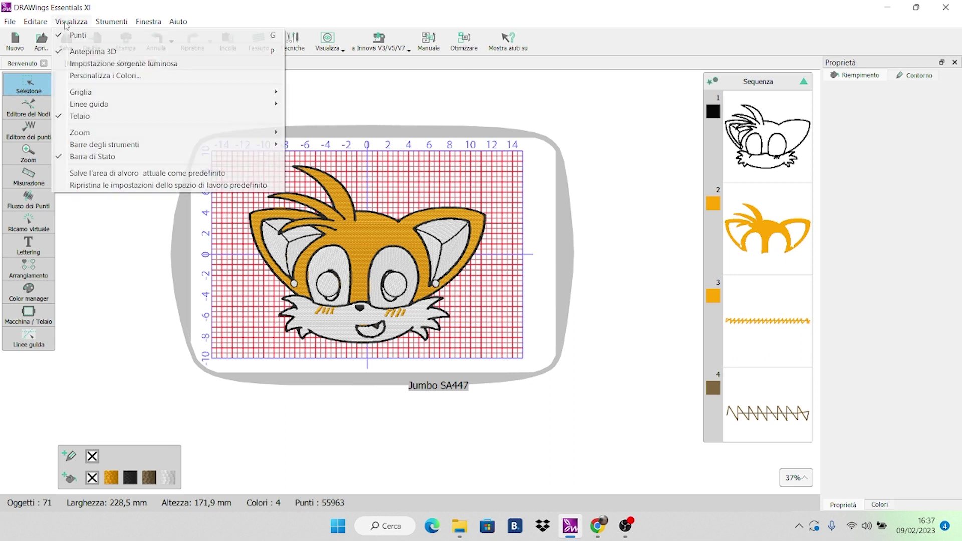
mouse_move(90, 93)
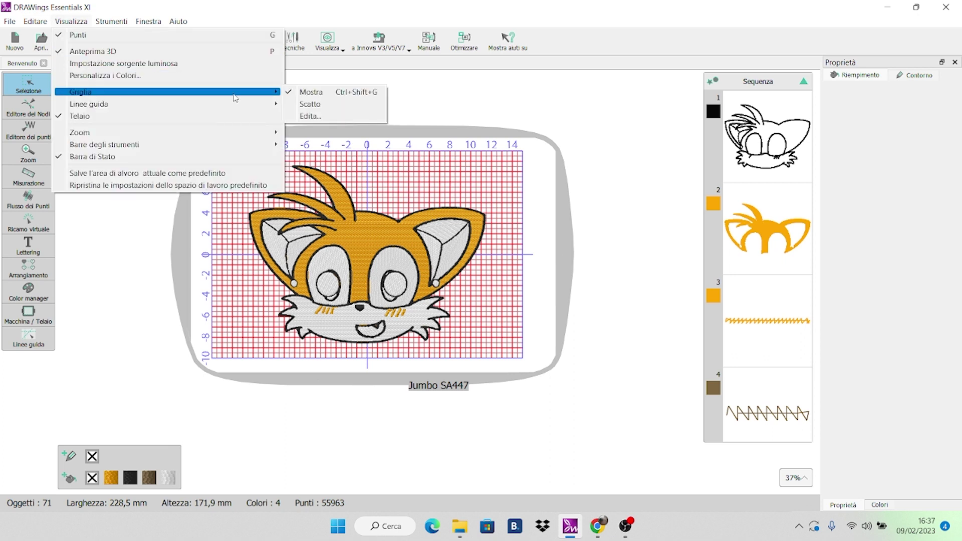
left_click(289, 95)
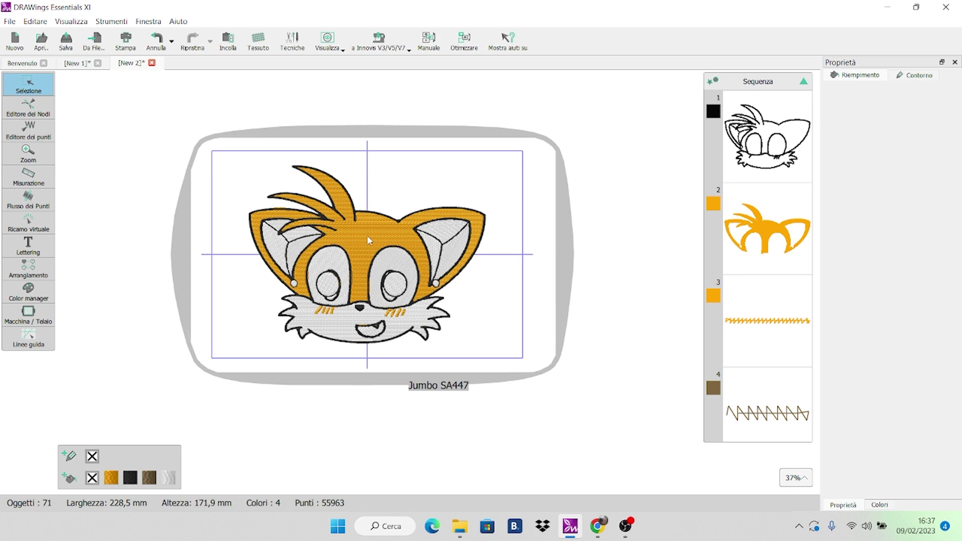
- Examine the stitching of the eyes, nose, cheeks and mouth of the enlarged face up close
scroll(363, 261, "up", 5)
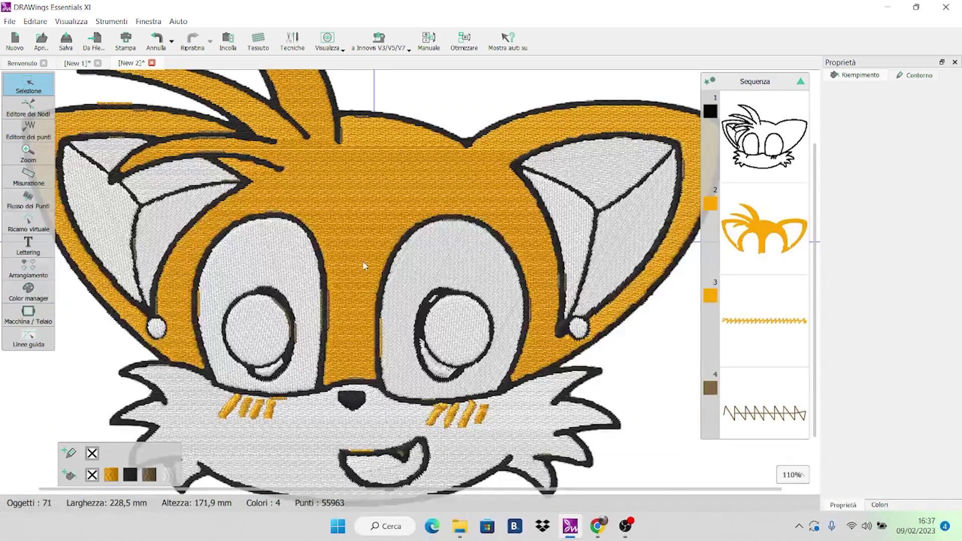
scroll(362, 260, "up", 2)
scroll(362, 261, "down", 3)
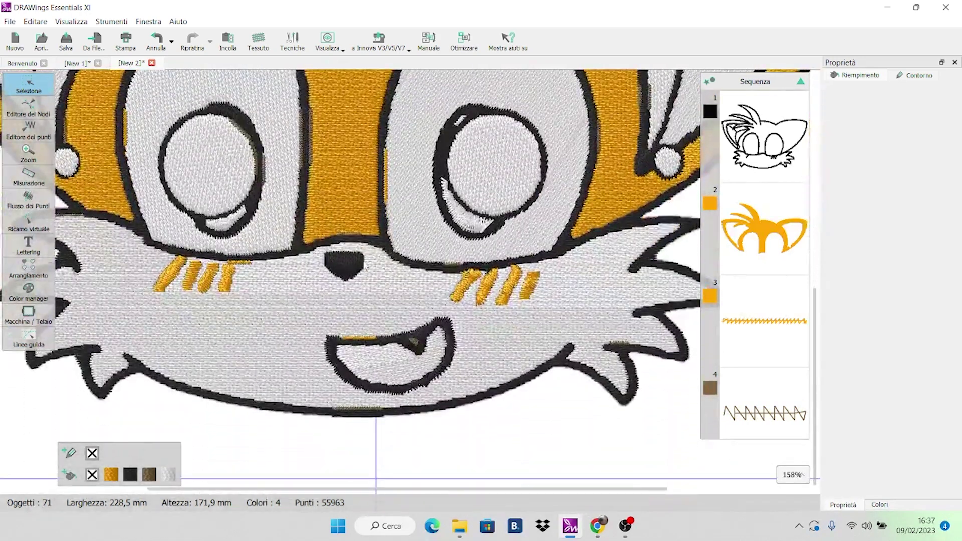
scroll(365, 269, "down", 3)
scroll(366, 264, "down", 2)
scroll(366, 265, "up", 1)
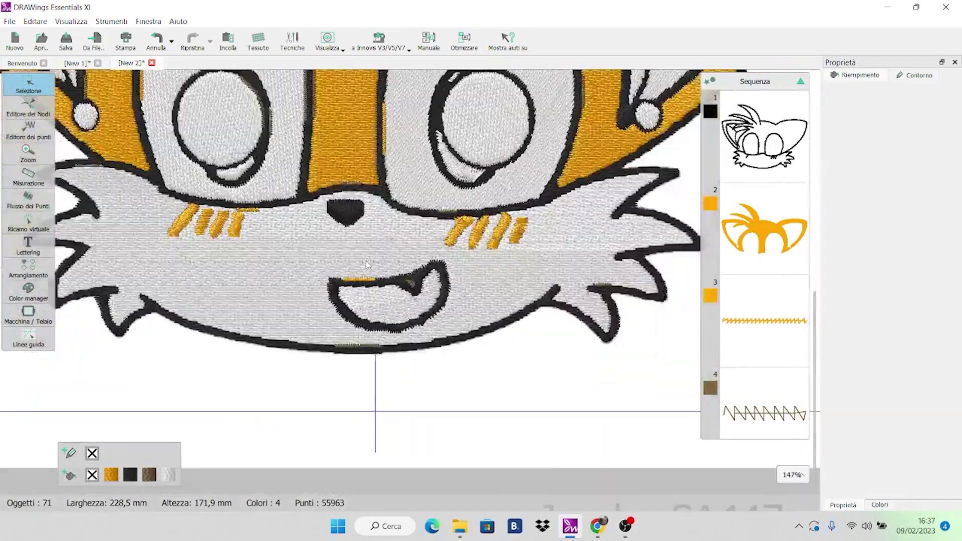
scroll(366, 264, "down", 3)
scroll(367, 264, "down", 5)
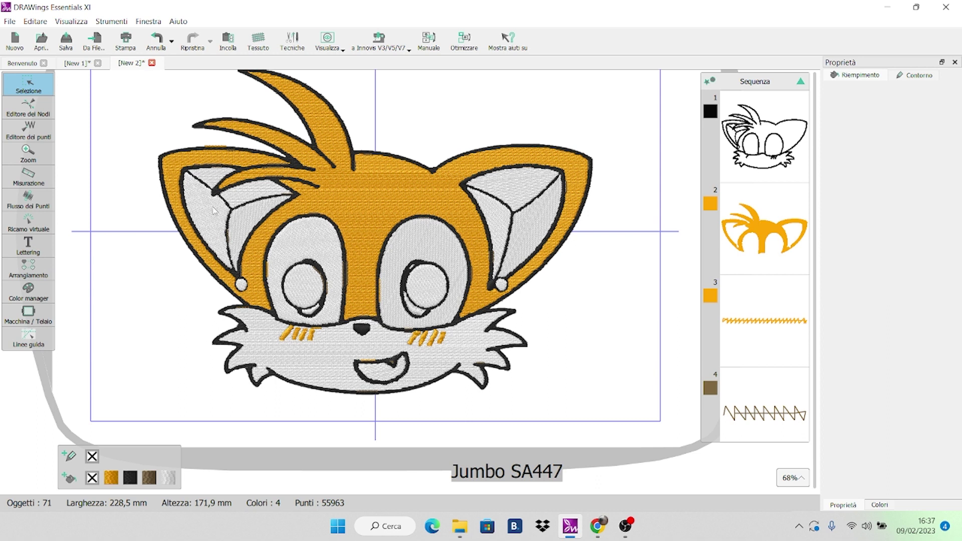
- Try to delete the large white fill object inside the left ear, select the black outline beneath it and undo the deletion
scroll(233, 232, "up", 5)
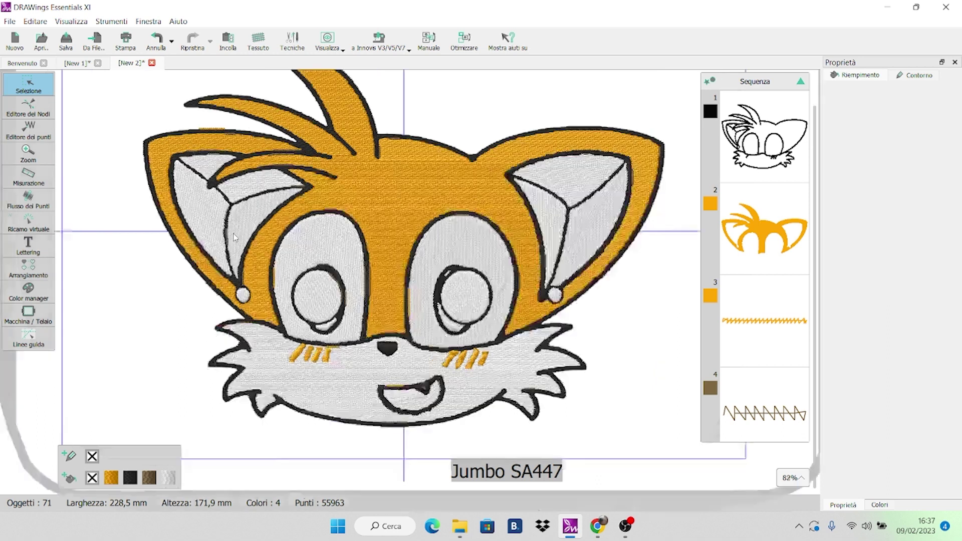
scroll(233, 237, "up", 3)
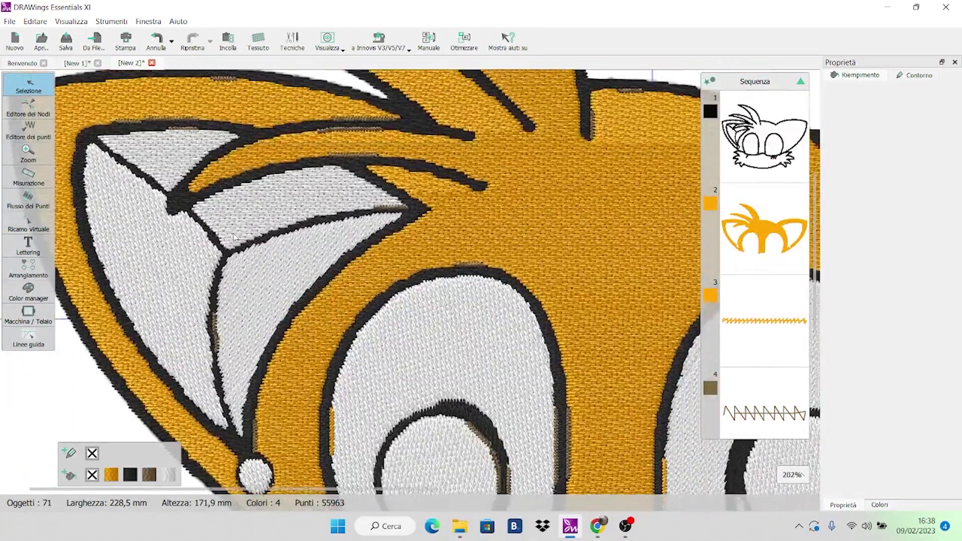
left_click_drag(239, 490, 209, 491)
left_click(218, 289)
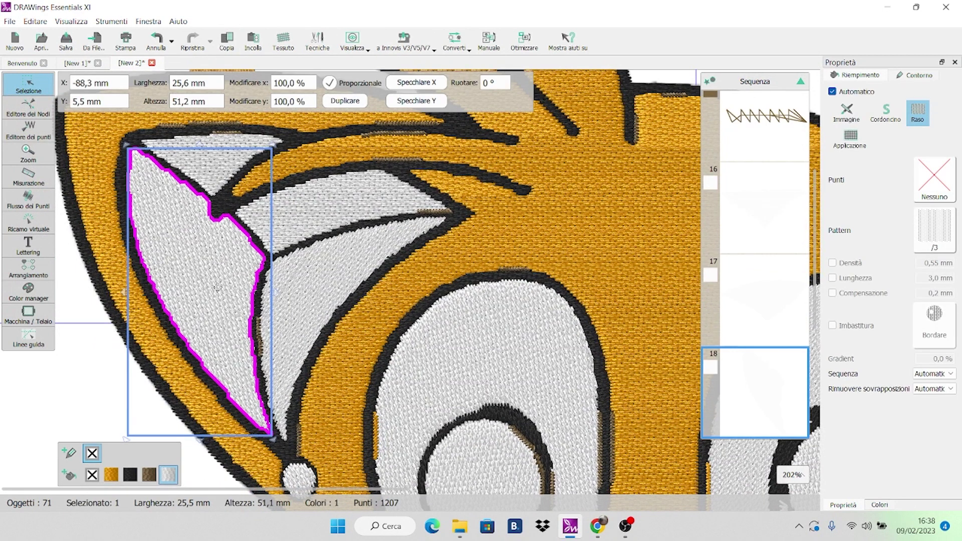
key("Delete")
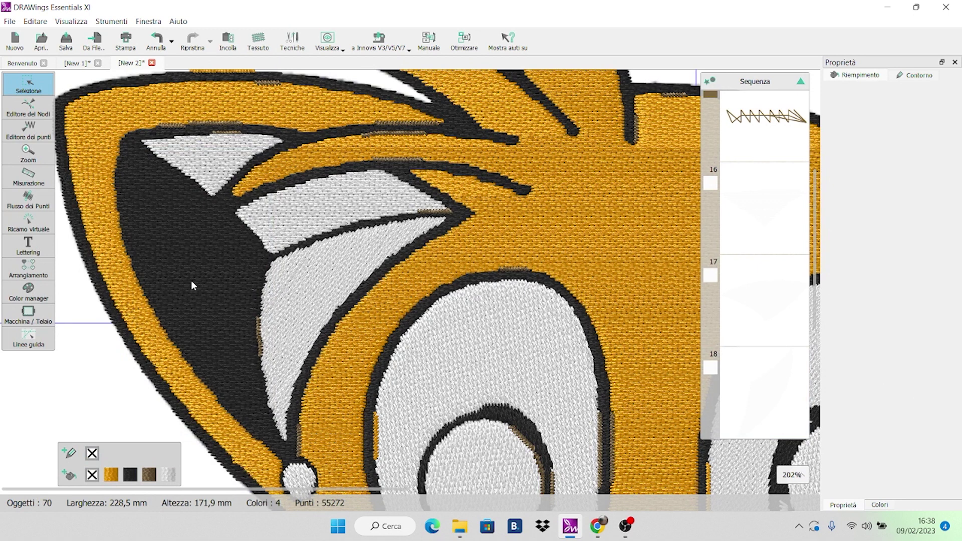
left_click(192, 283)
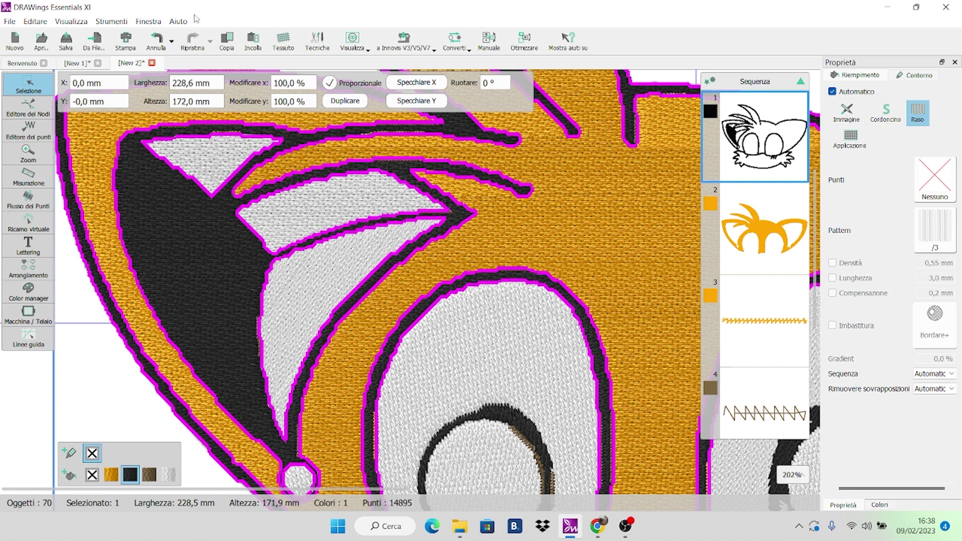
left_click(160, 39)
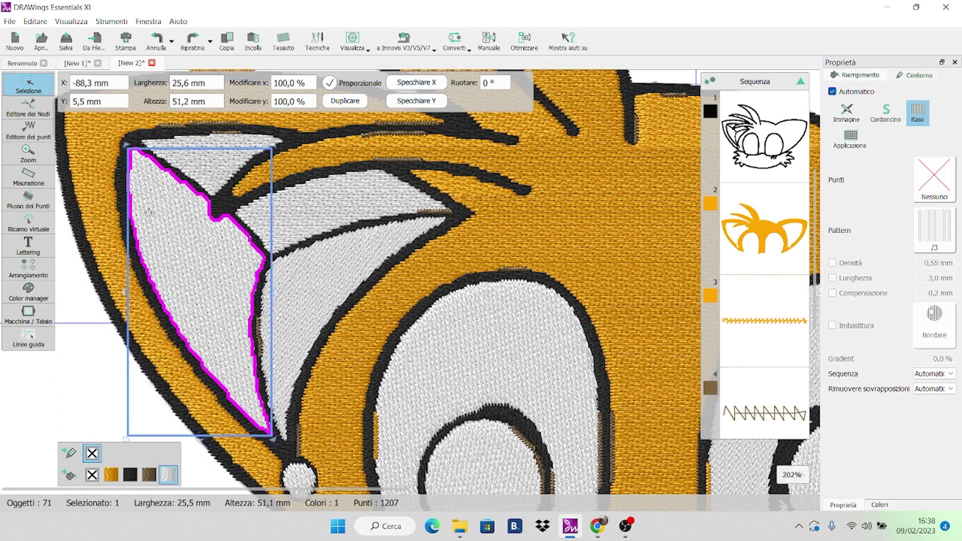
- Delete all the stitches of the left ear's large white fill with the stitch editor
left_click(27, 129)
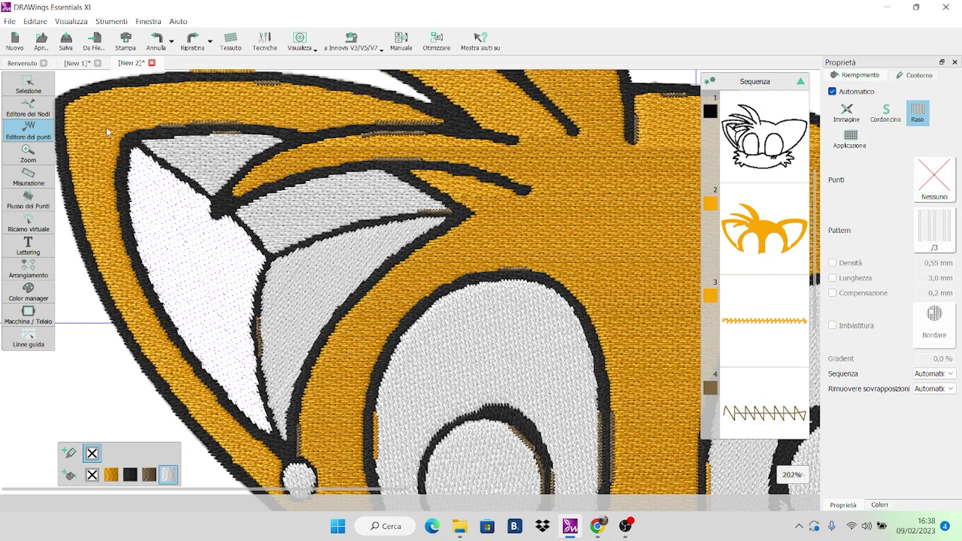
left_click_drag(71, 127, 115, 157)
left_click_drag(173, 204, 325, 440)
scroll(325, 440, "up", 3)
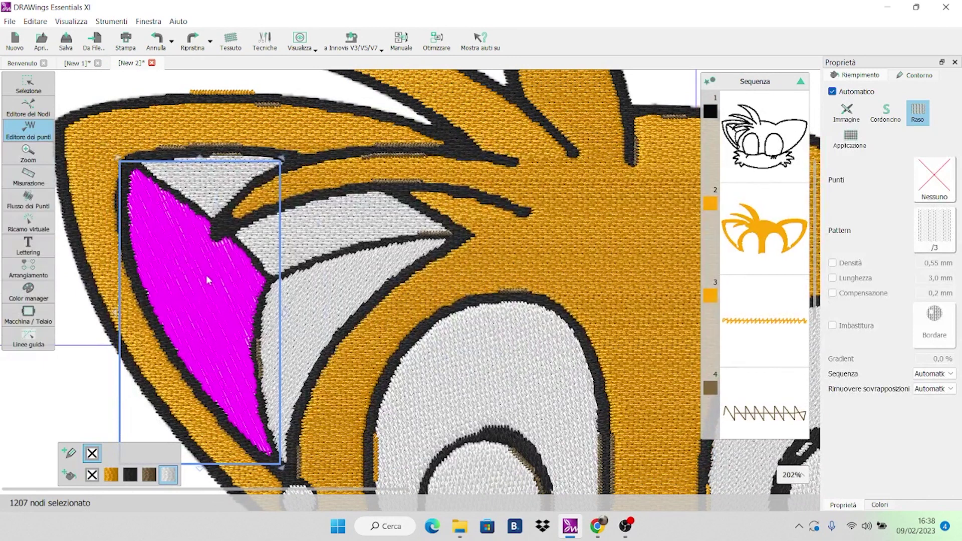
scroll(208, 279, "down", 1)
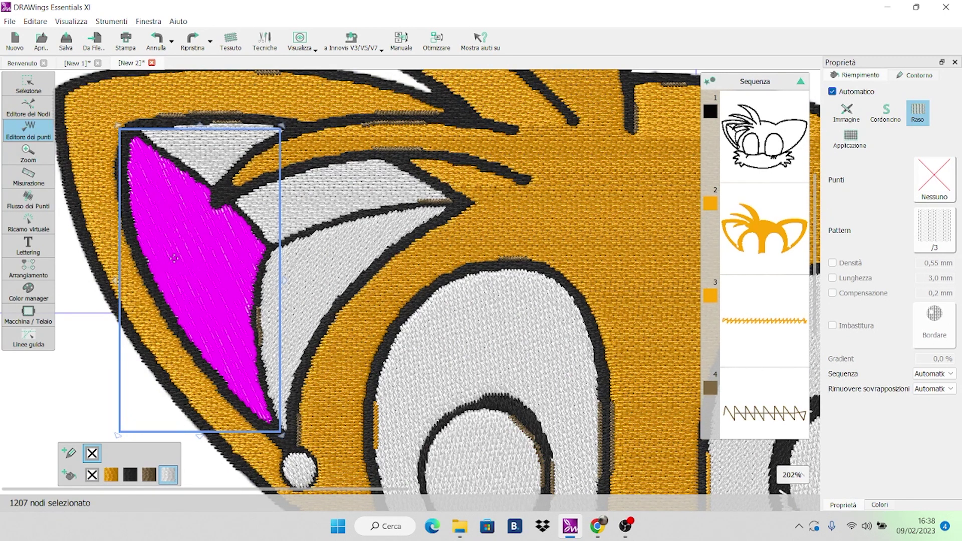
key("Delete")
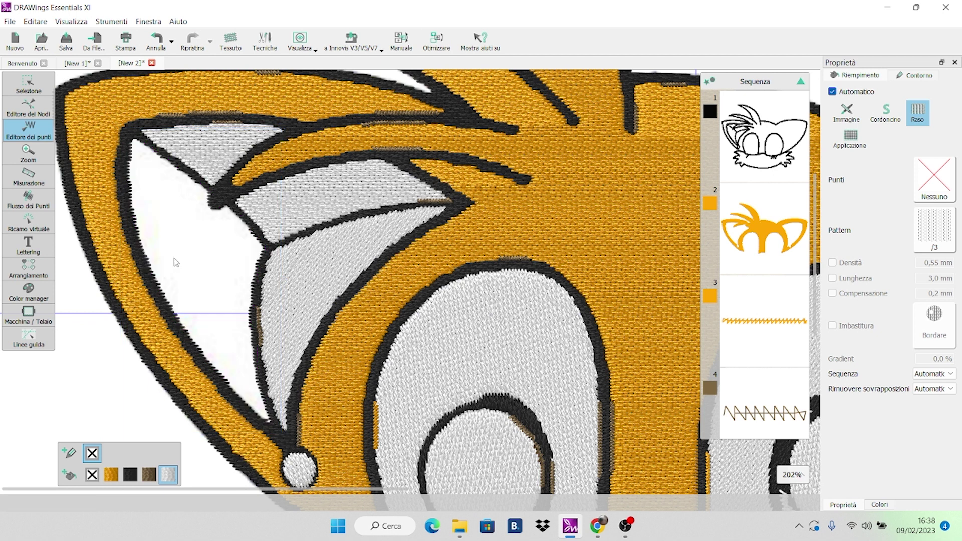
- Delete all the stitches of the small white triangle at the top of the left ear
left_click(193, 150)
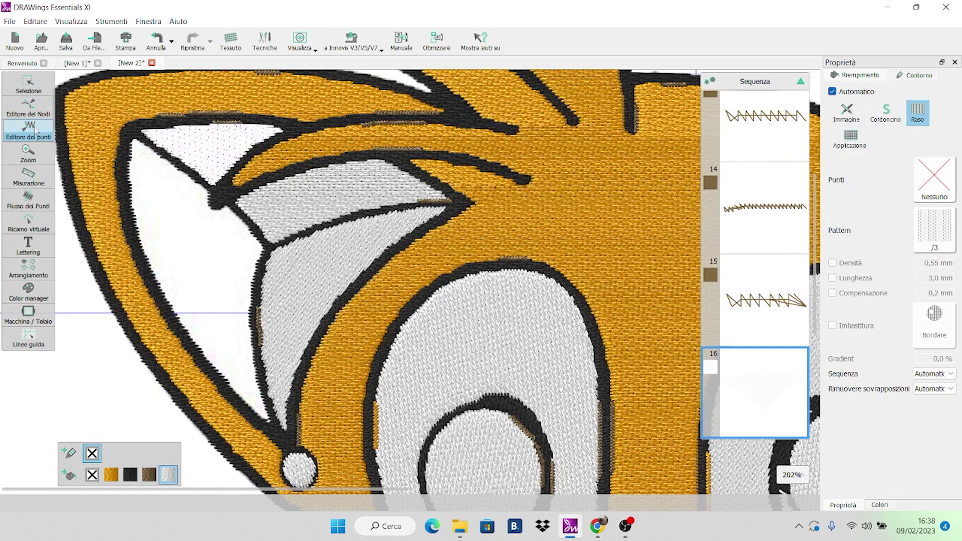
left_click_drag(112, 89, 297, 195)
key("Escape")
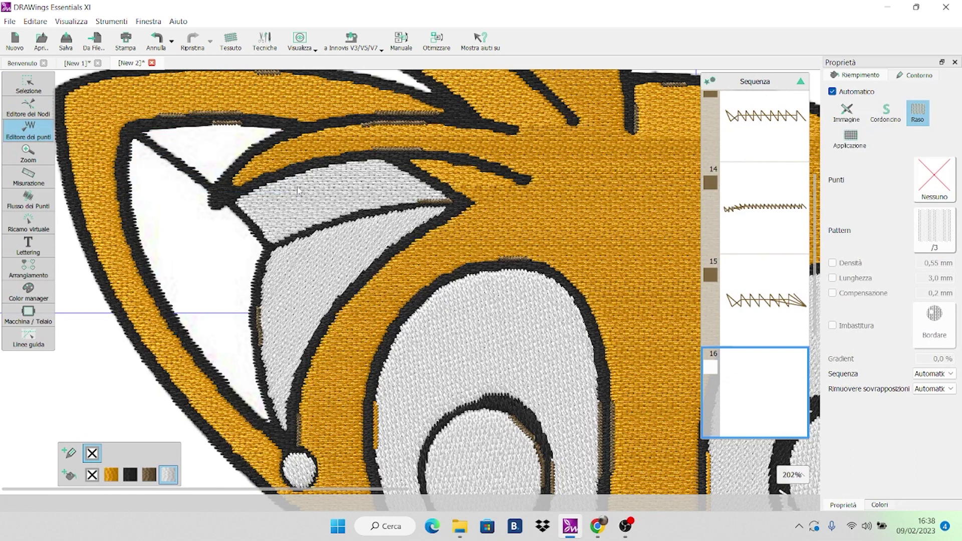
- Delete all the stitches of the left ear's white area just below the hair strand, including any leftovers at its lower corner
left_click(311, 196)
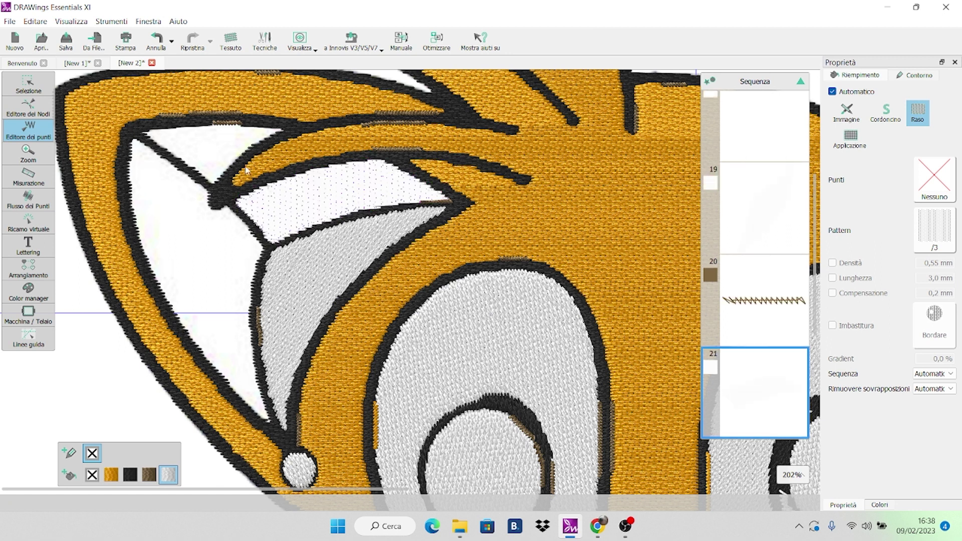
left_click_drag(182, 120, 473, 234)
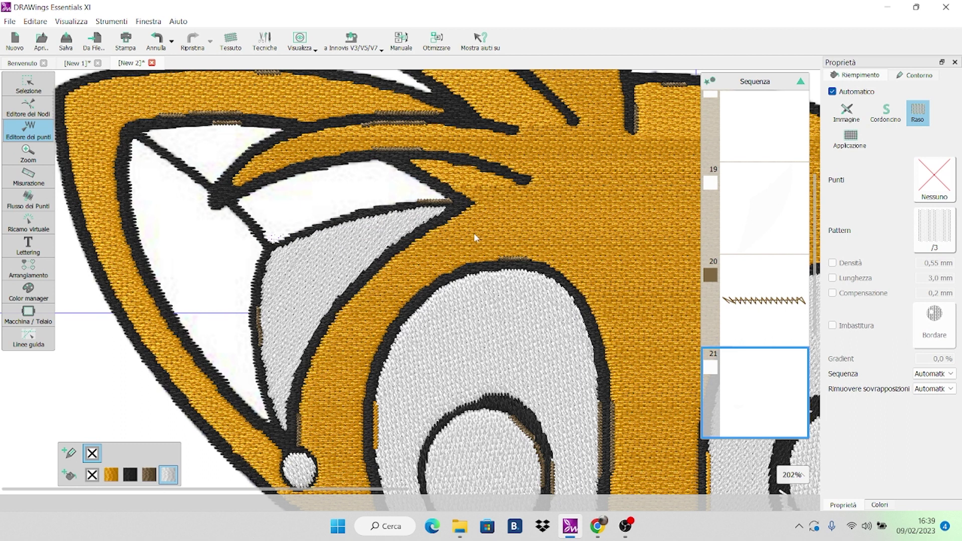
left_click_drag(293, 231, 303, 254)
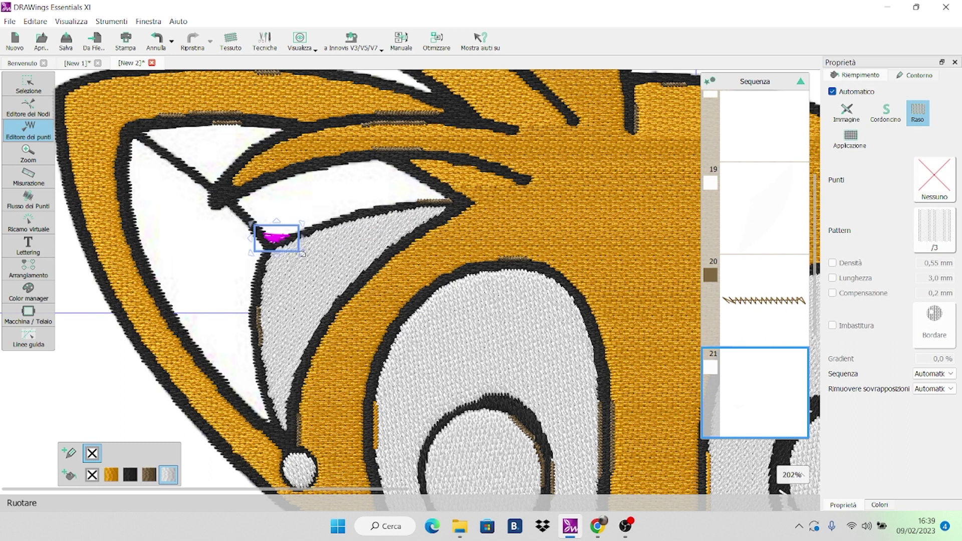
key("Delete")
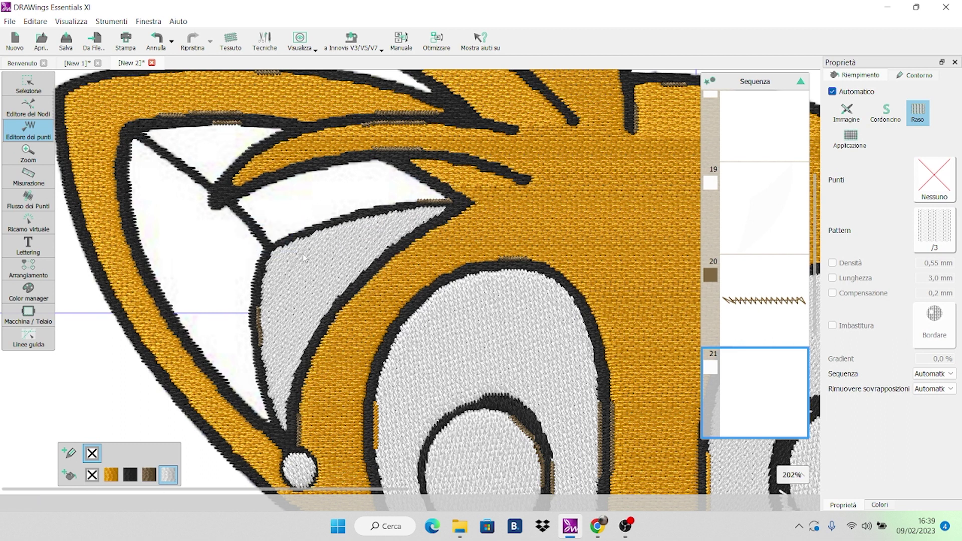
- Delete the brown satin stitches at the inner right corner of the left ear
left_click(443, 205)
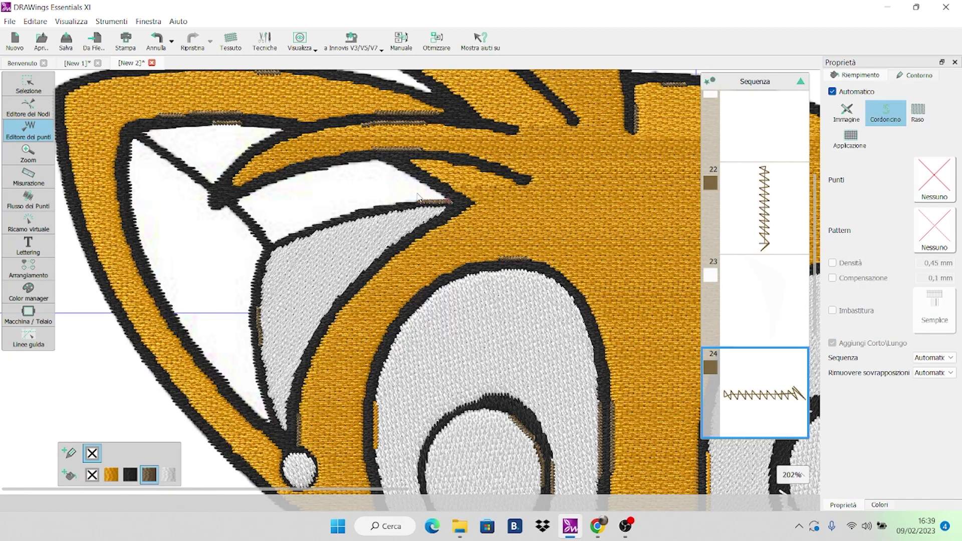
left_click_drag(417, 194, 453, 206)
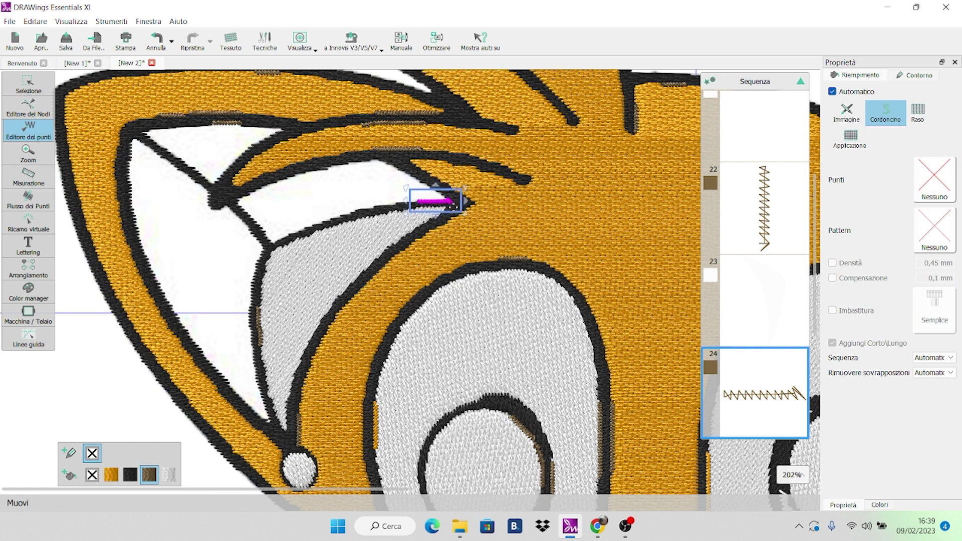
key("Delete")
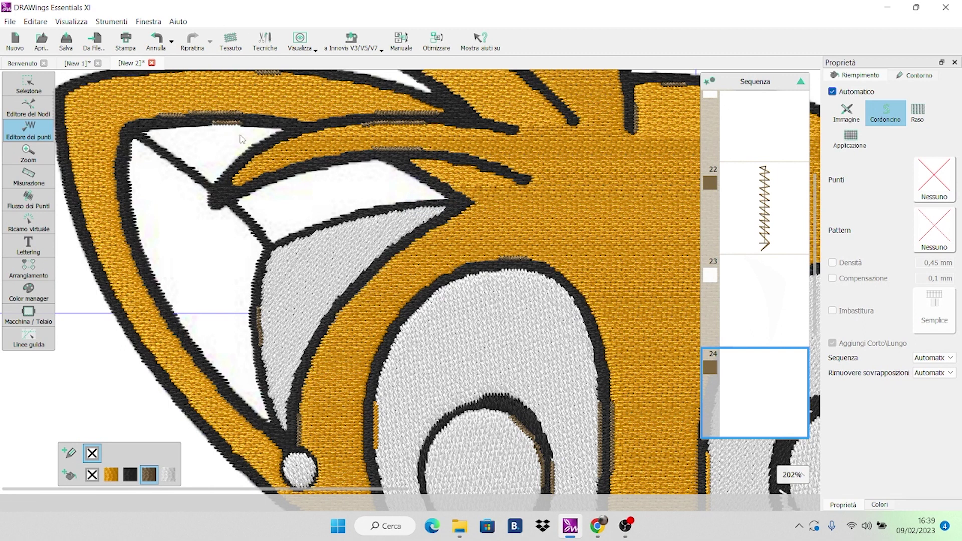
- Delete the brown satin stitches along the upper edge of the left ear's black inner outline
left_click(211, 118)
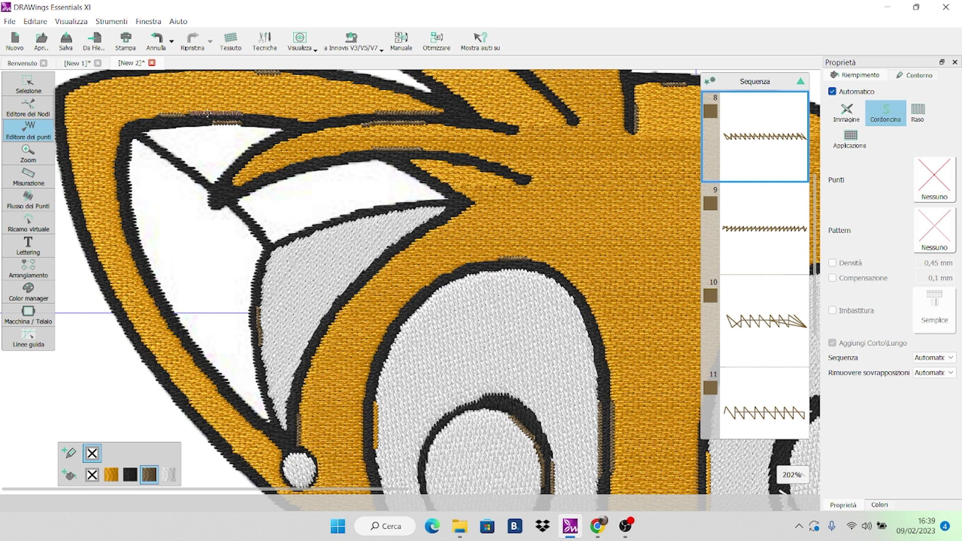
left_click(204, 115)
left_click_drag(203, 115, 255, 116)
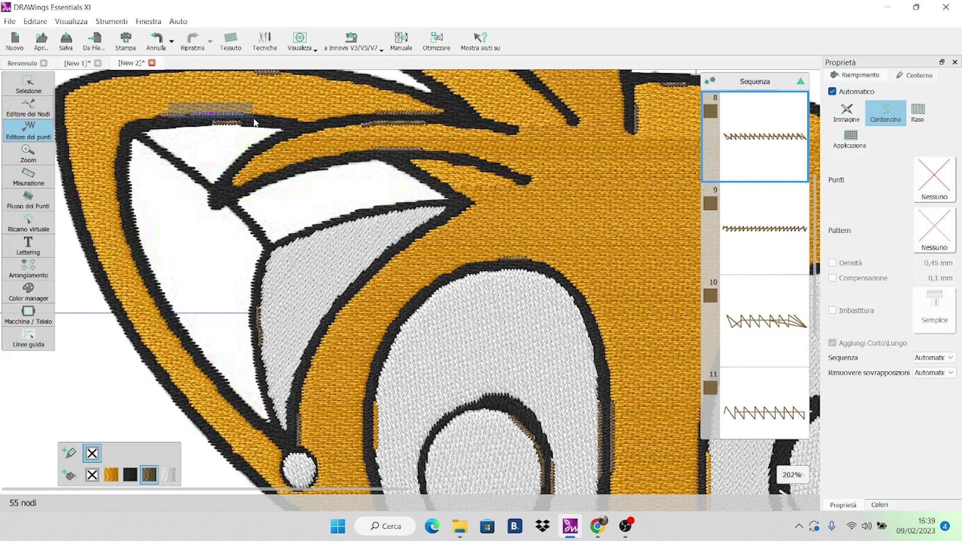
key("Delete")
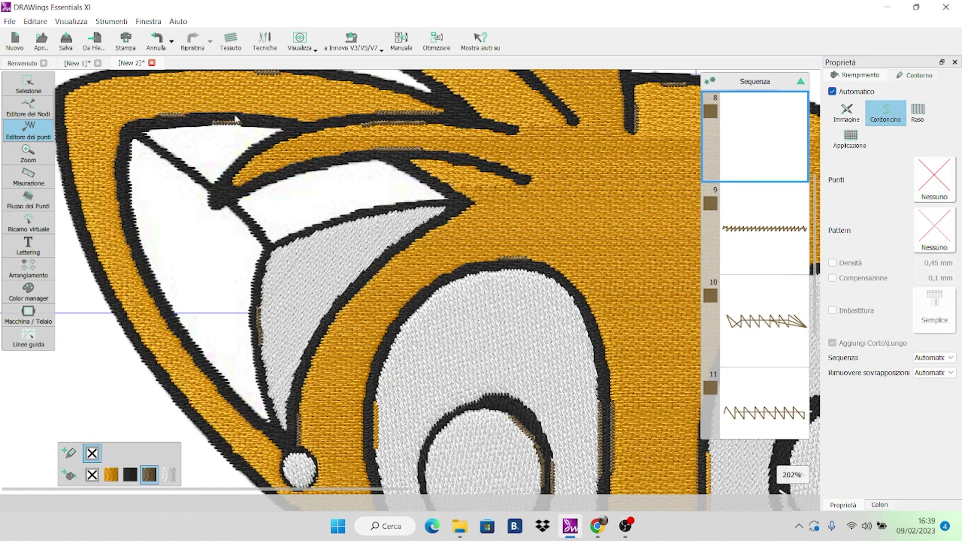
- Delete the two short brown satin strips above the small empty triangle at the top of the left ear
left_click(175, 117)
left_click_drag(144, 101, 196, 121)
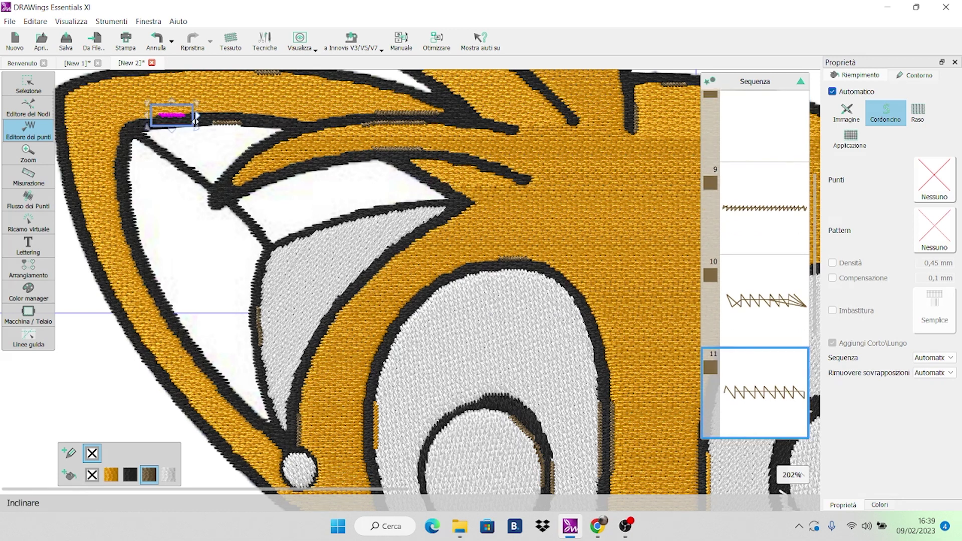
key("Delete")
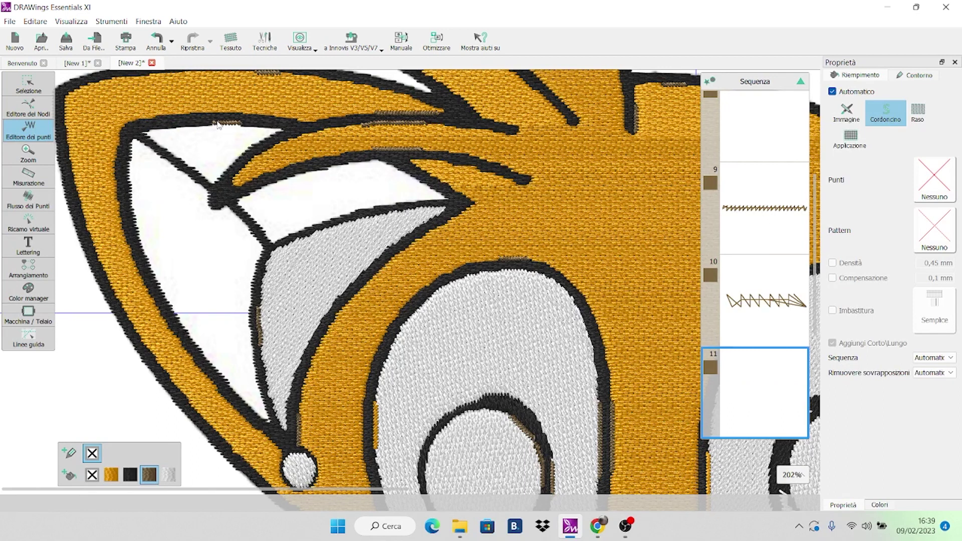
left_click_drag(203, 118, 248, 135)
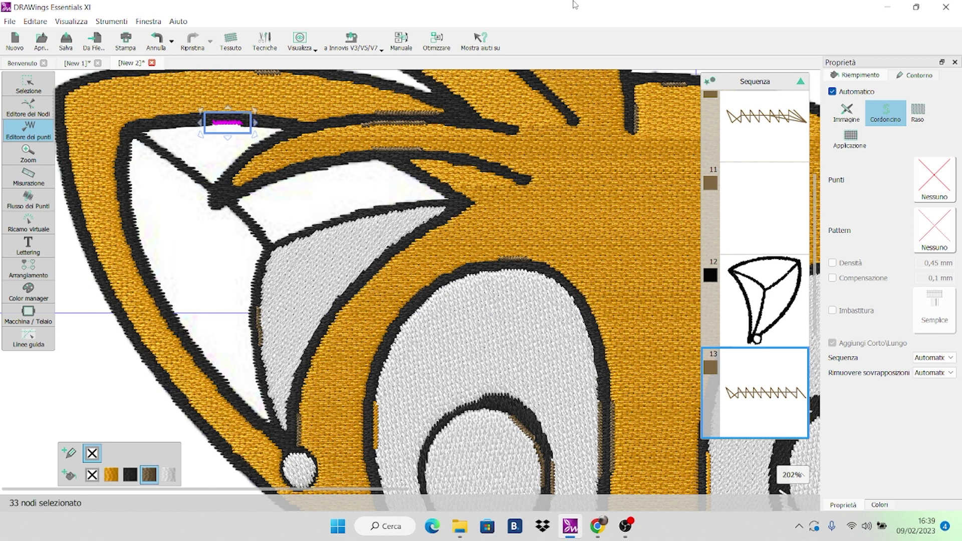
key("Delete")
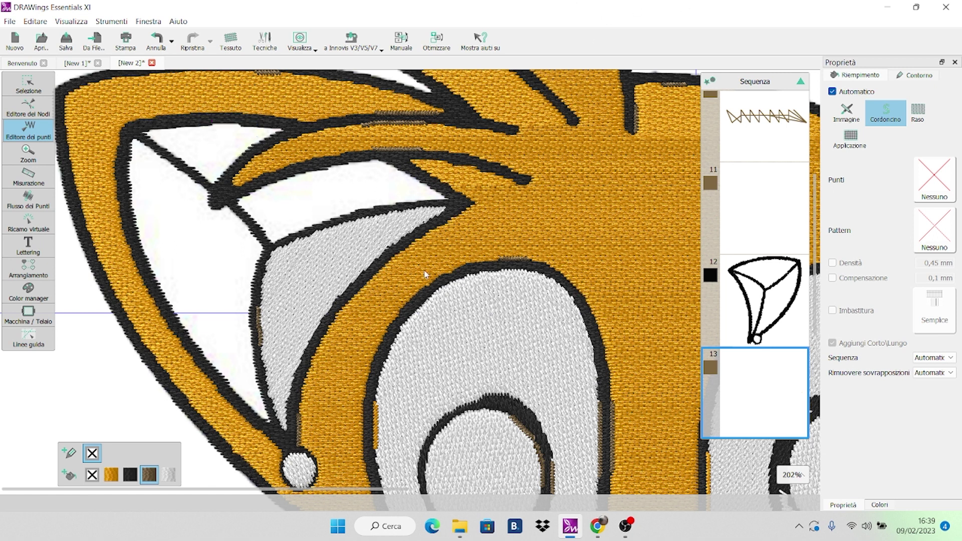
- Delete the brown satin stitches along the upper and lower black outlines of the hair strand crossing the left ear
left_click(393, 123)
left_click_drag(353, 116, 442, 134)
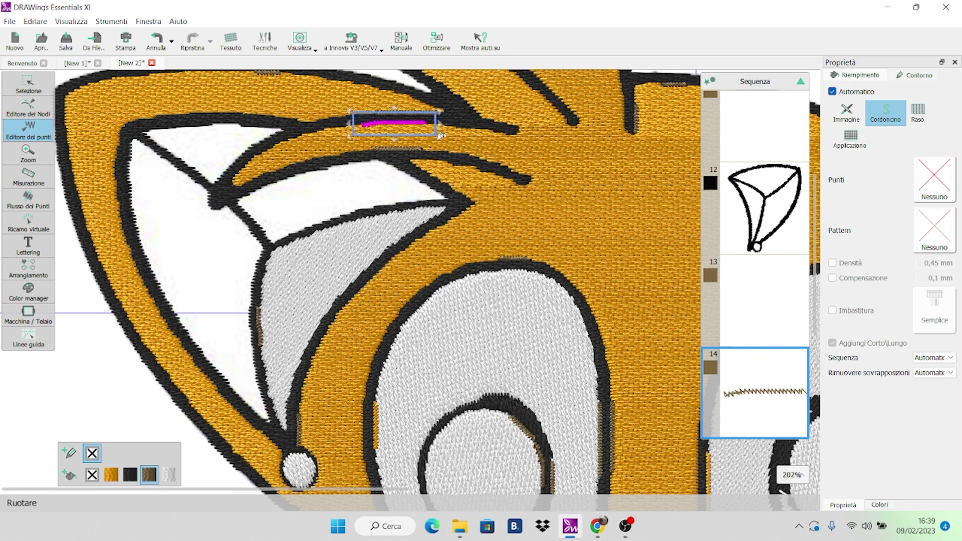
key("Delete")
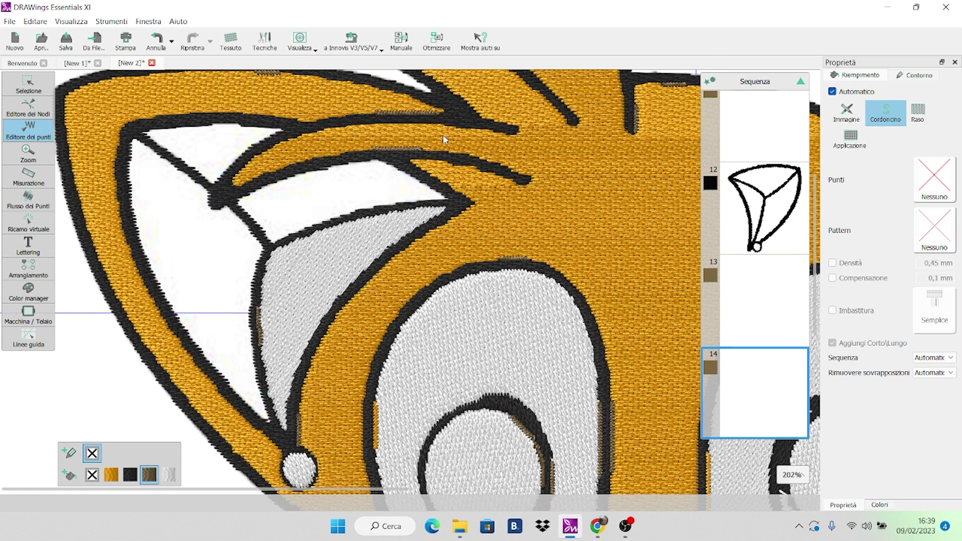
left_click(389, 109)
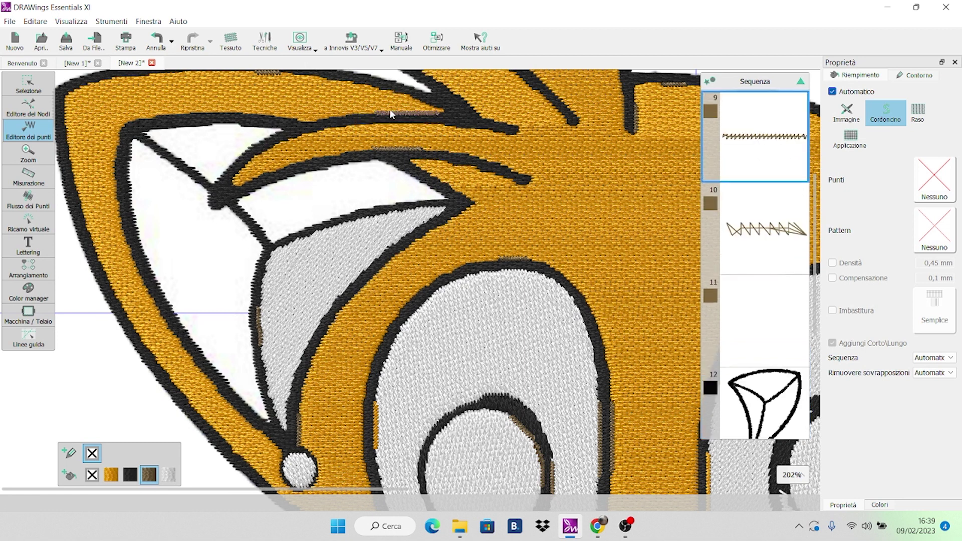
left_click(444, 119)
key("Delete")
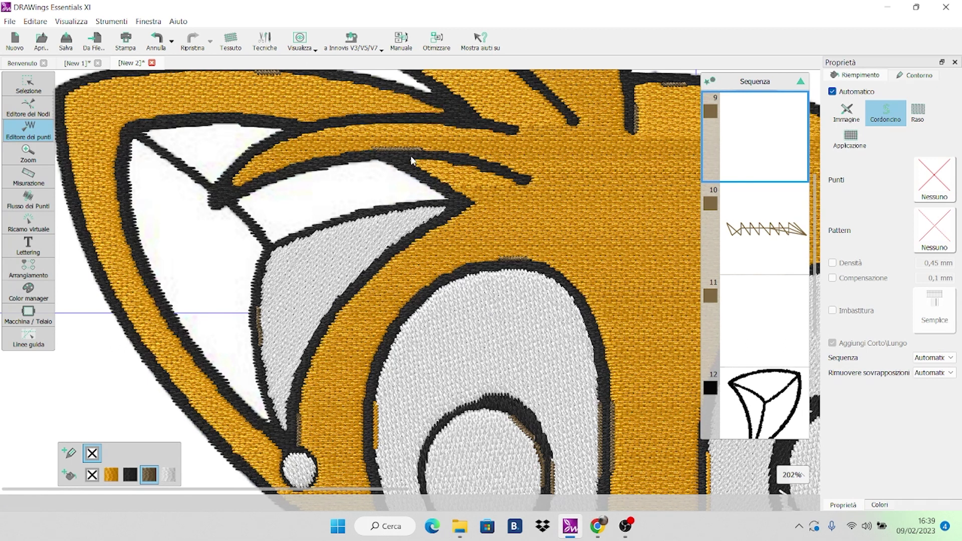
left_click(397, 148)
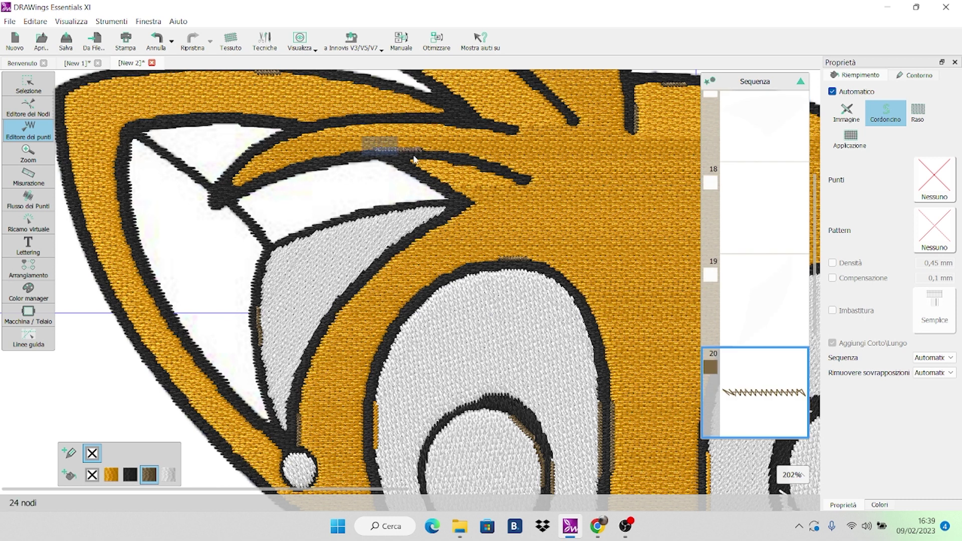
key("Delete")
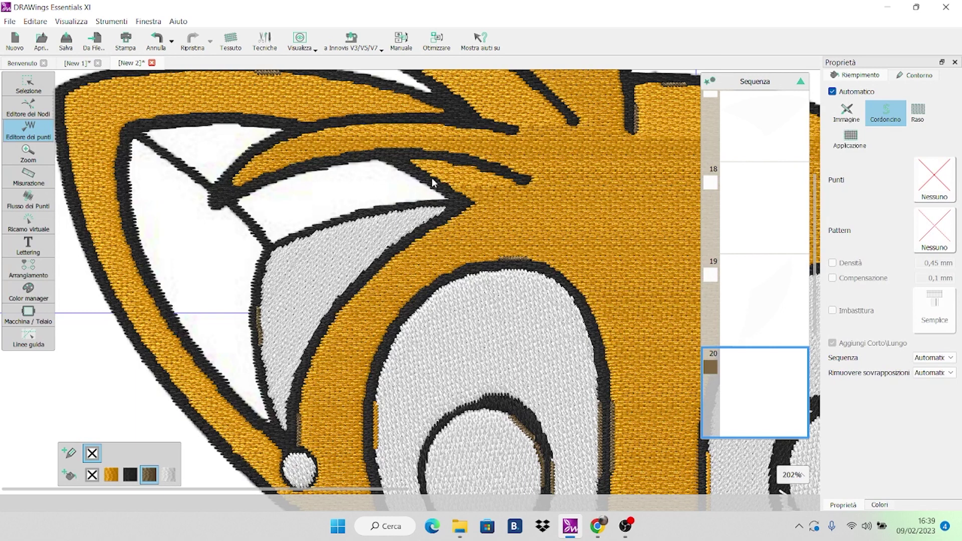
- Delete all the white fill stitches of the round pupil in the left eye
scroll(434, 182, "down", 3)
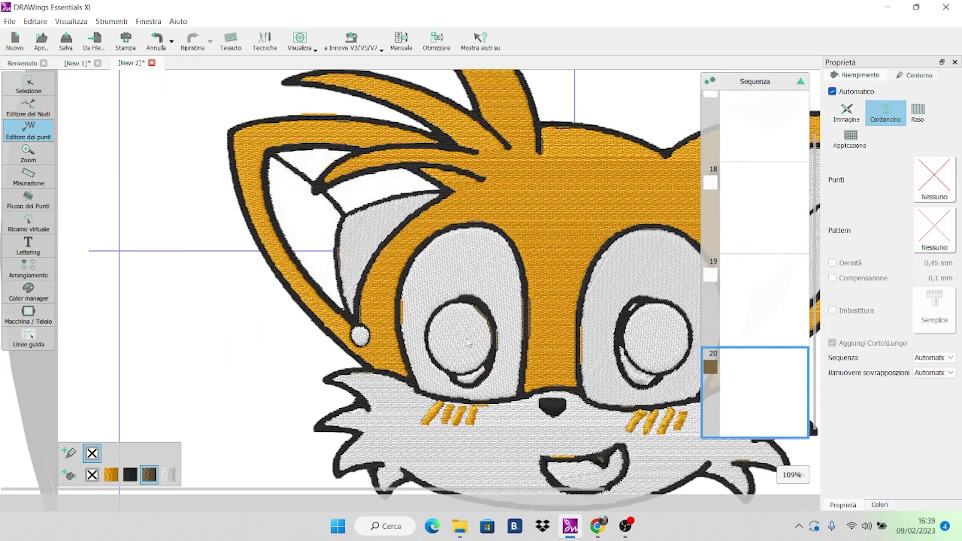
scroll(465, 347, "up", 5)
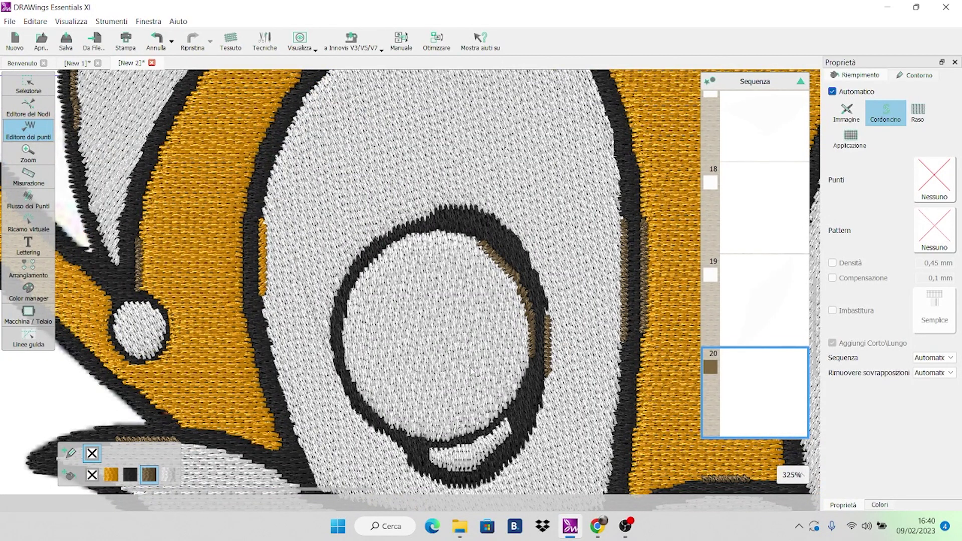
left_click(471, 371)
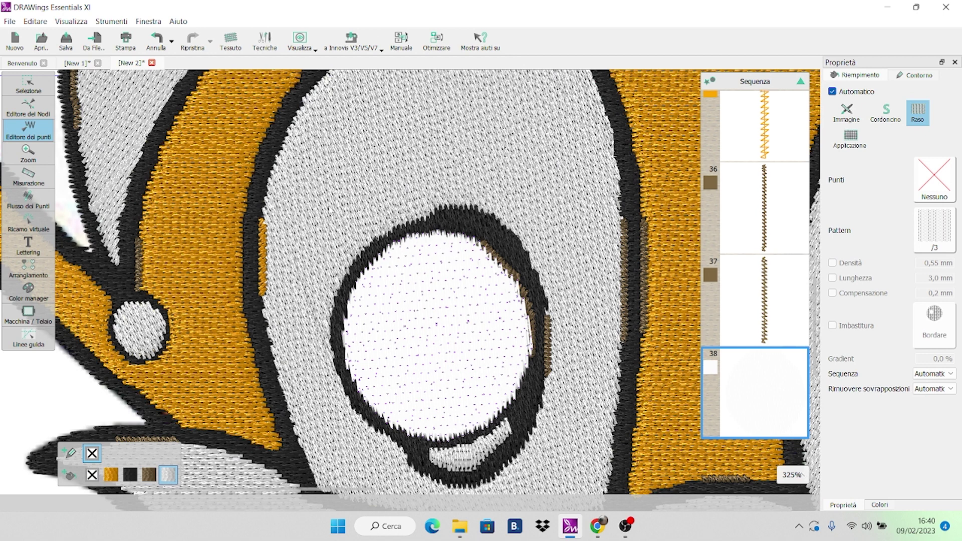
left_click_drag(321, 201, 587, 456)
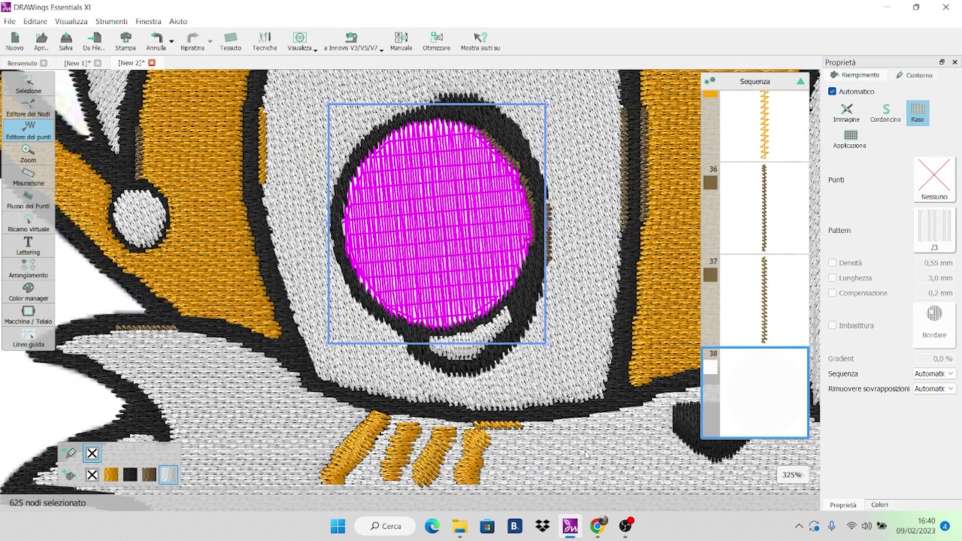
left_click(586, 454)
key("Delete")
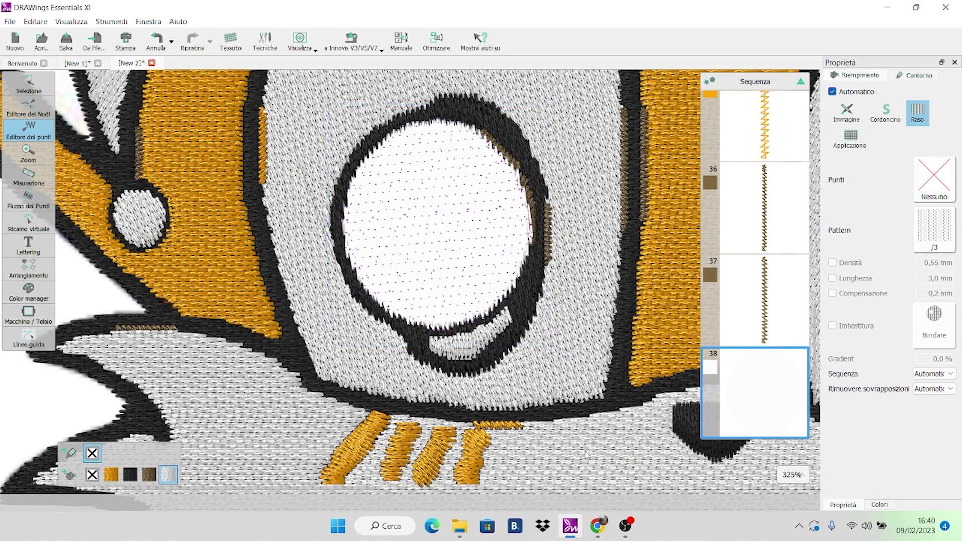
left_click(456, 225)
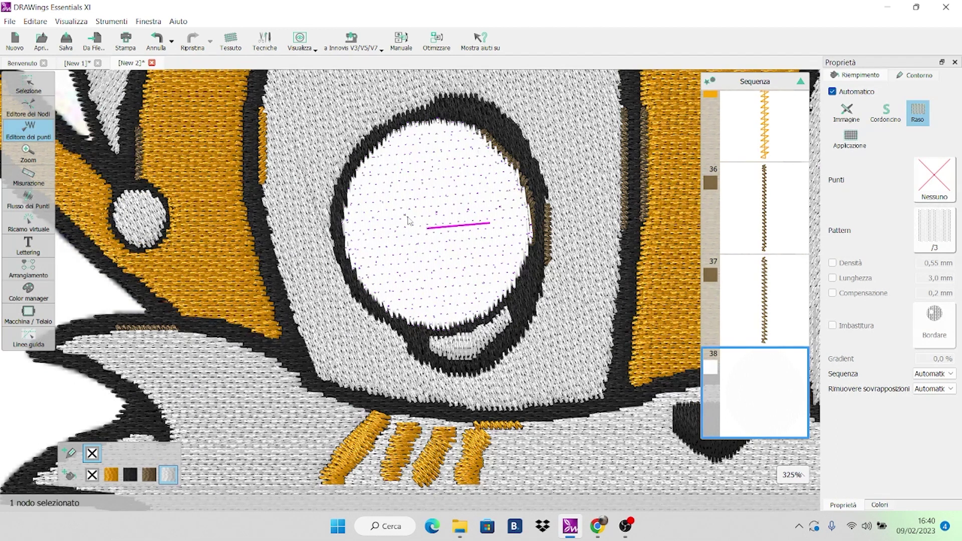
left_click_drag(293, 84, 553, 355)
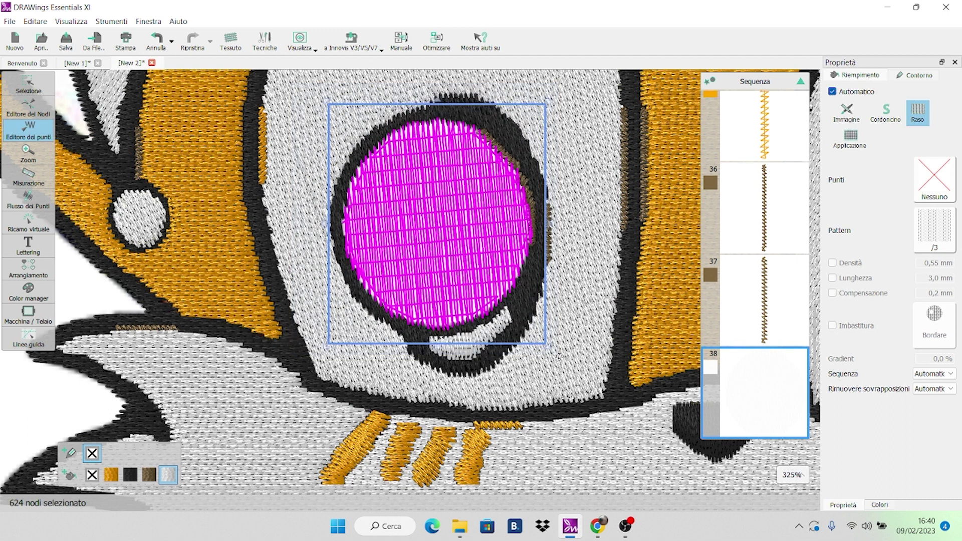
key("Delete")
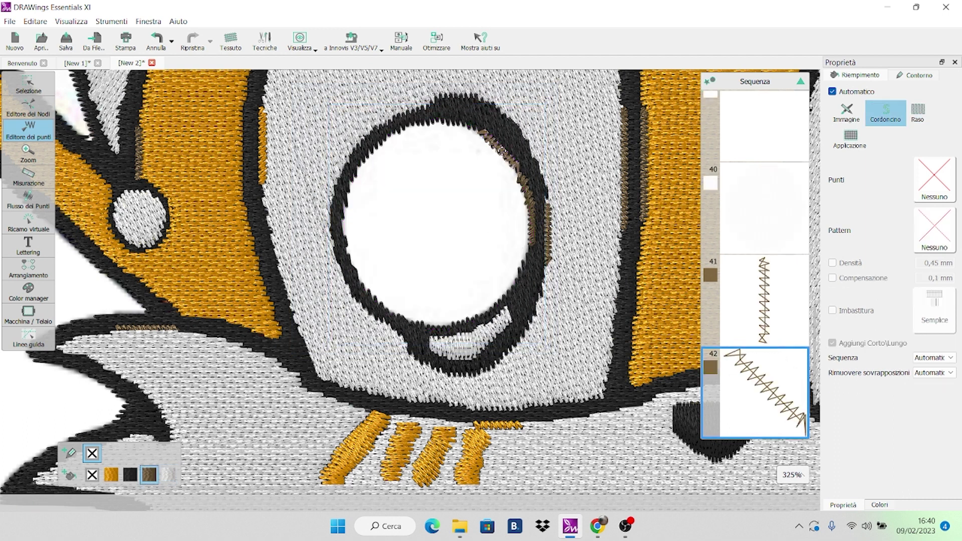
- Delete the three brown satin strips along the right side of the left eye's black pupil outline
left_click_drag(470, 115, 535, 188)
key("Delete")
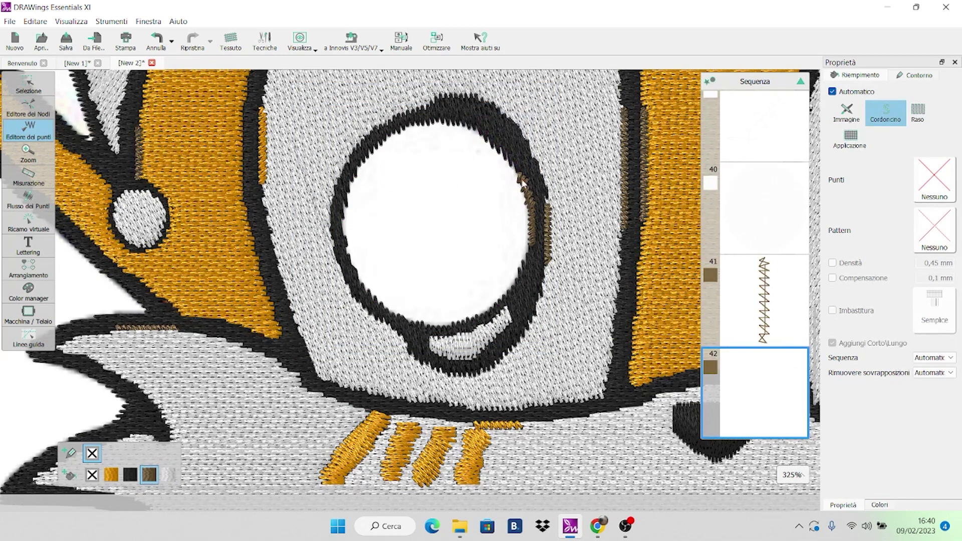
left_click_drag(501, 156, 553, 266)
key("Delete")
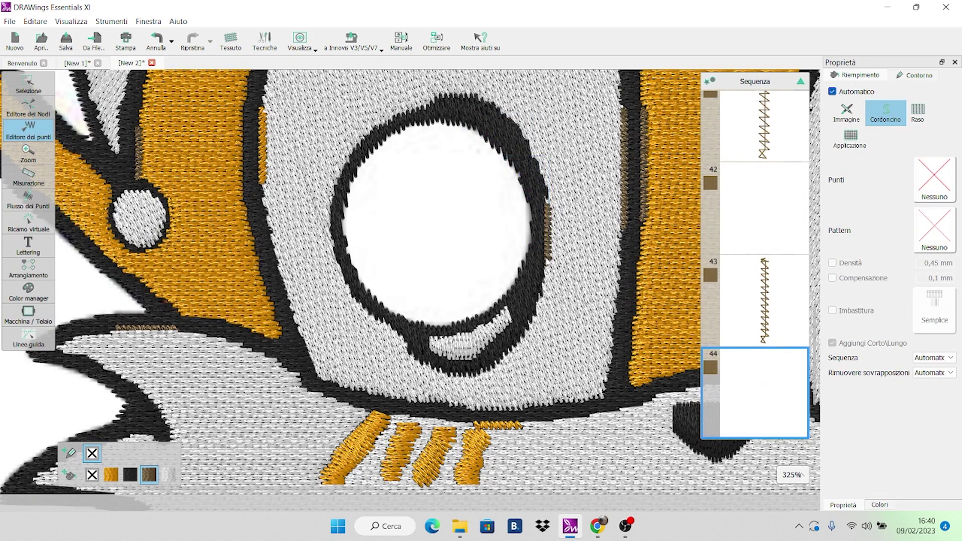
left_click(547, 223)
left_click_drag(533, 183, 569, 291)
key("Delete")
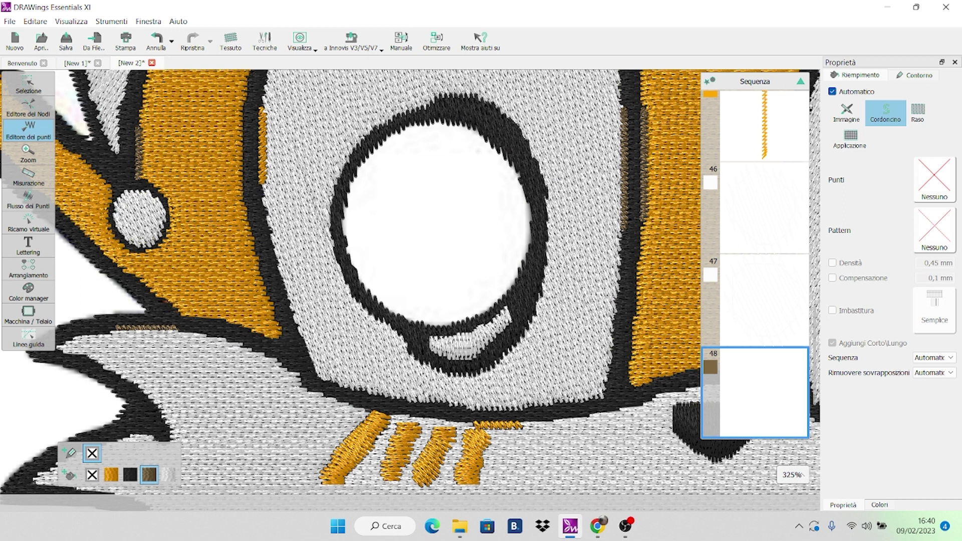
- Delete the white stitches of the small crescent highlight below the left eye's pupil
left_click(467, 350)
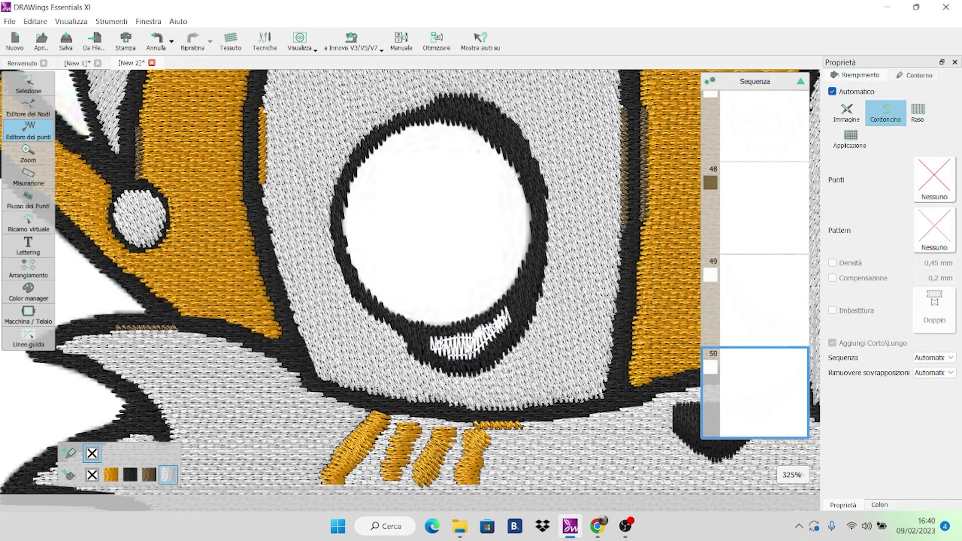
left_click(454, 331)
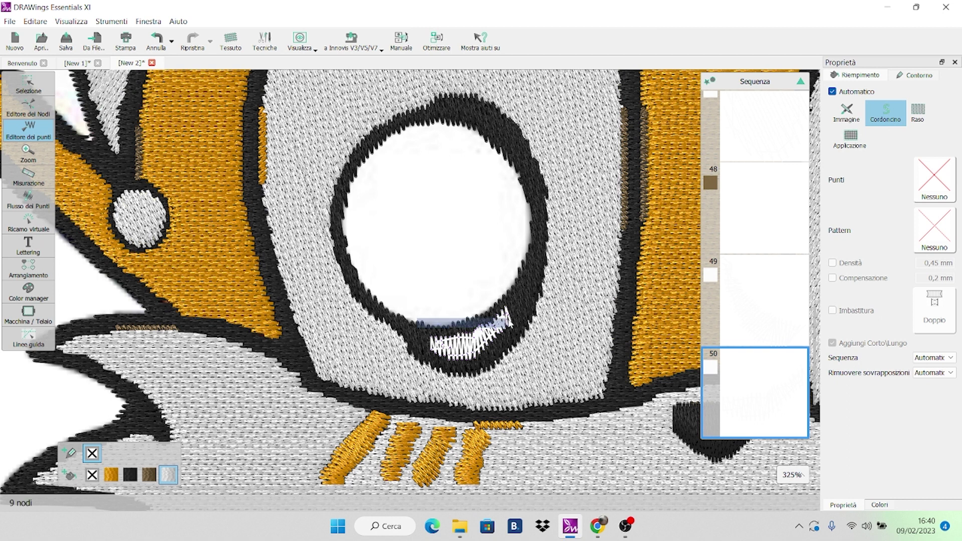
left_click(490, 318)
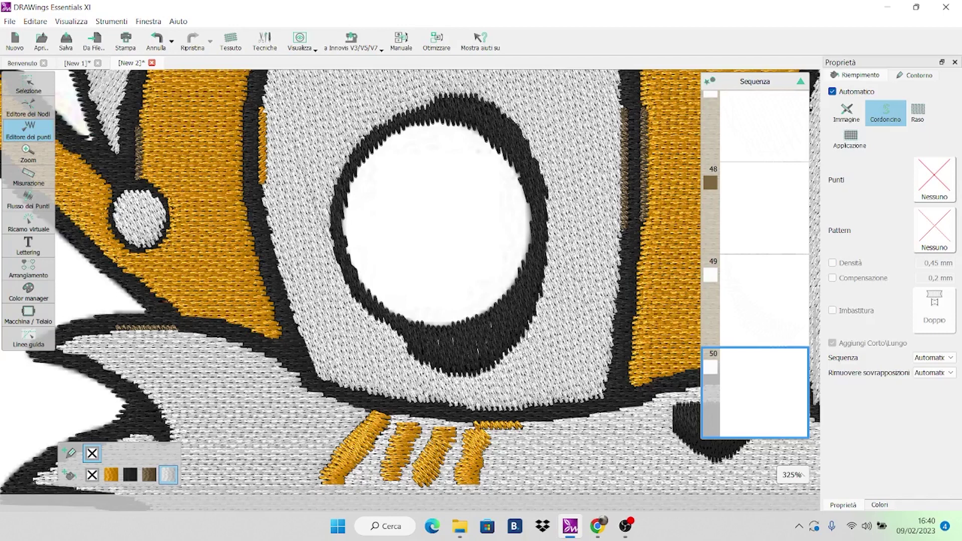
- Recolour the fill of the left ear's inner shaded section with the BRILDOR thread 2702 Tonight
scroll(524, 329, "down", 5)
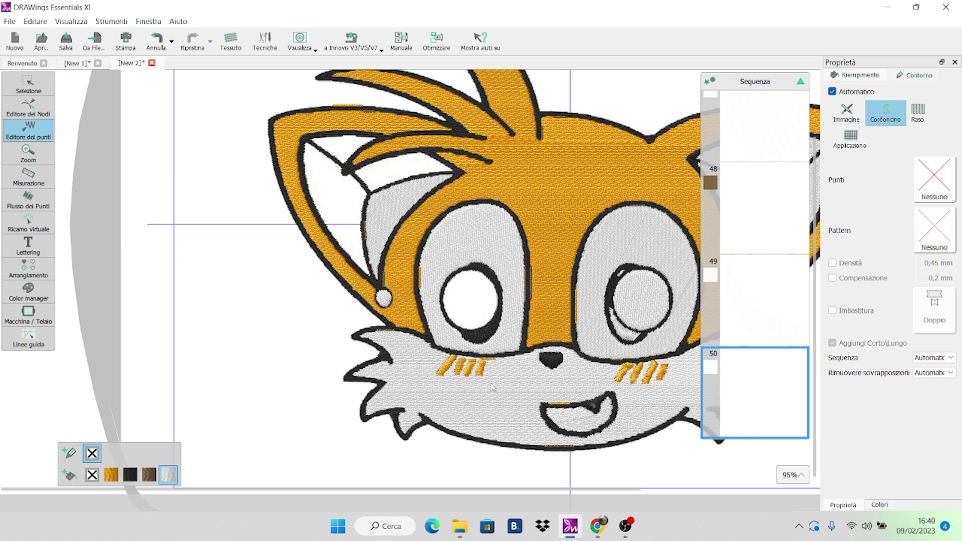
scroll(542, 382, "down", 2)
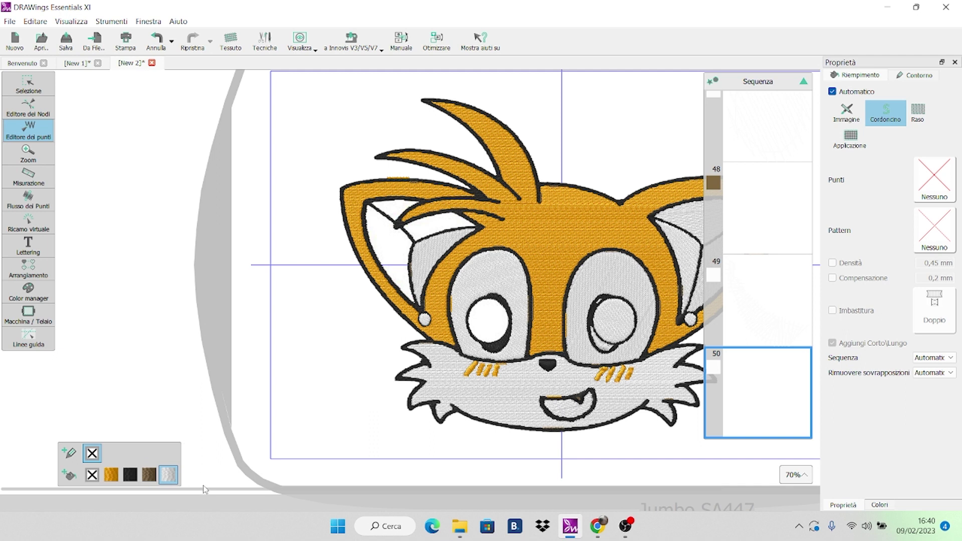
left_click_drag(206, 490, 267, 489)
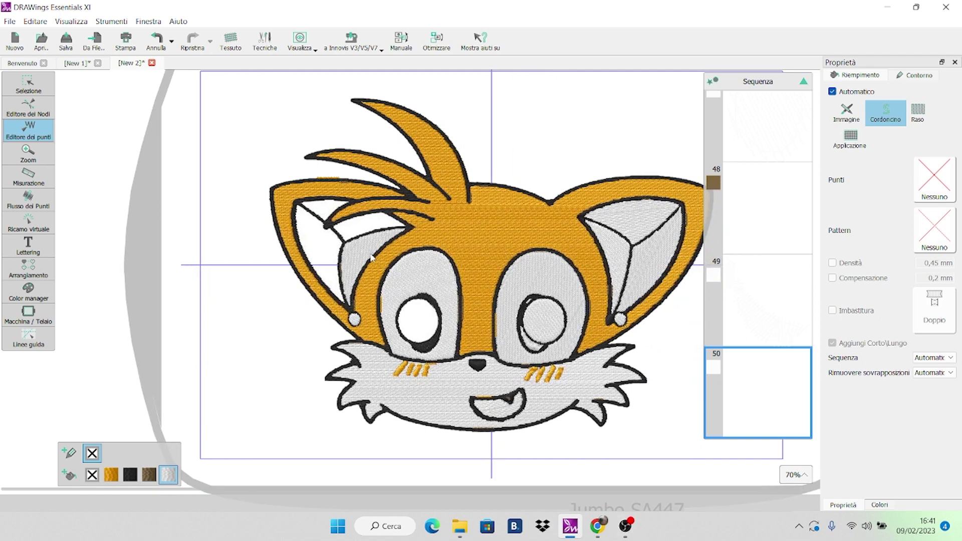
left_click(12, 82)
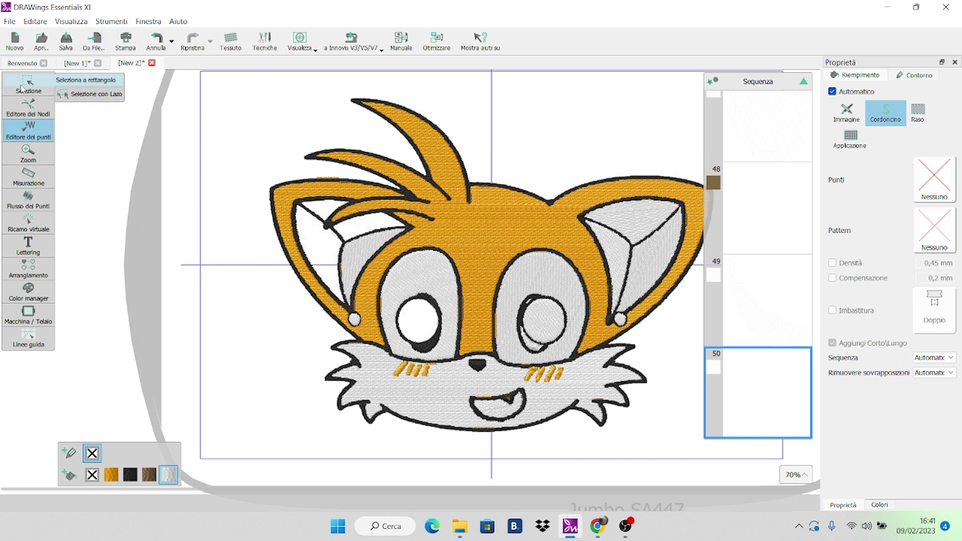
left_click(424, 344)
left_click(362, 260)
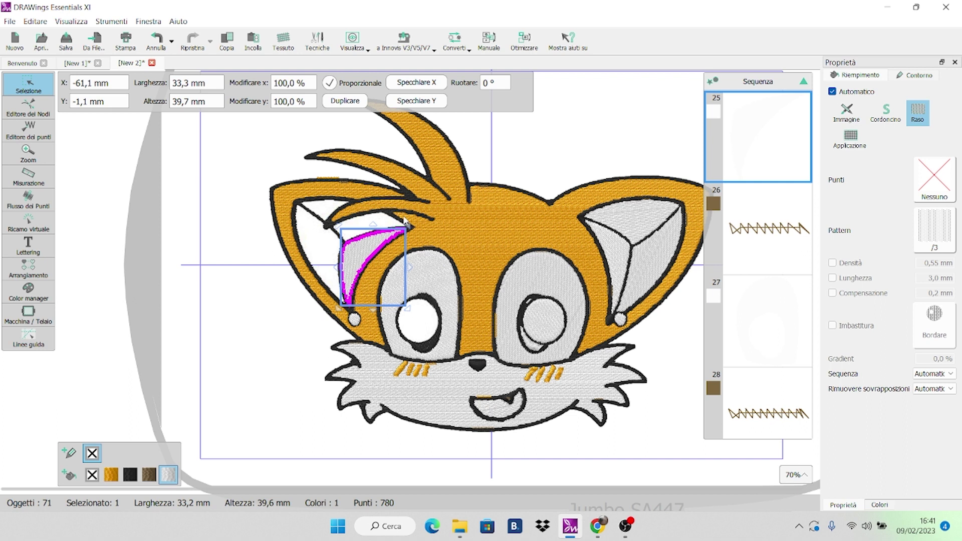
left_click(150, 476)
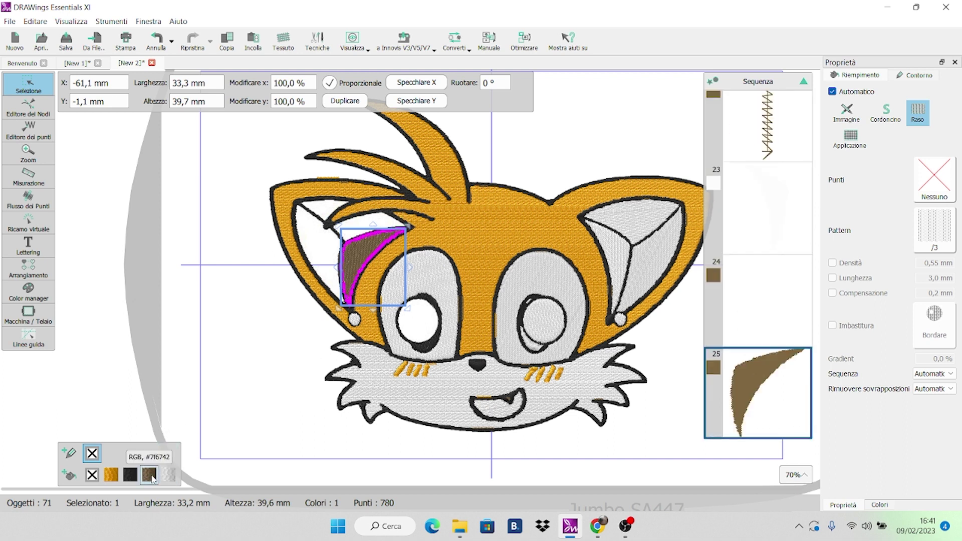
left_click(881, 505)
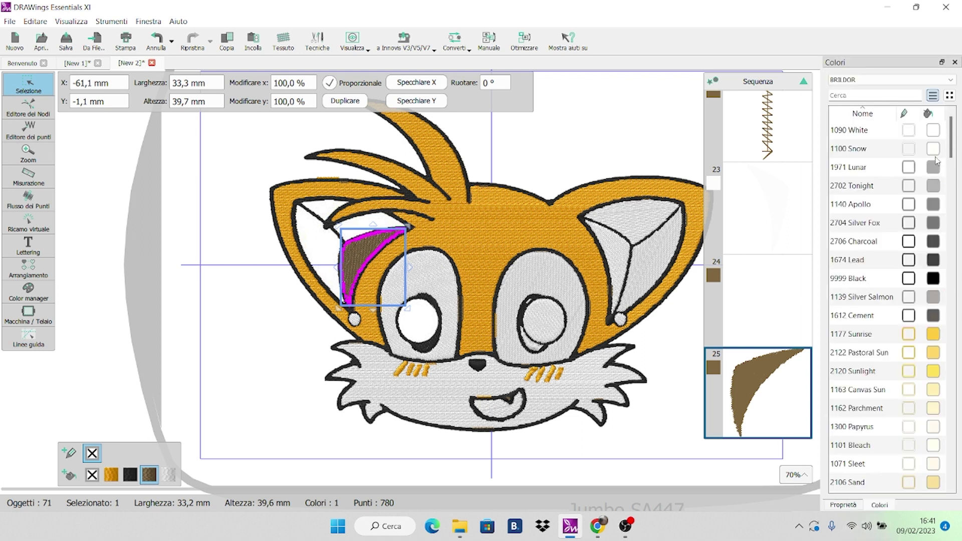
left_click(934, 187)
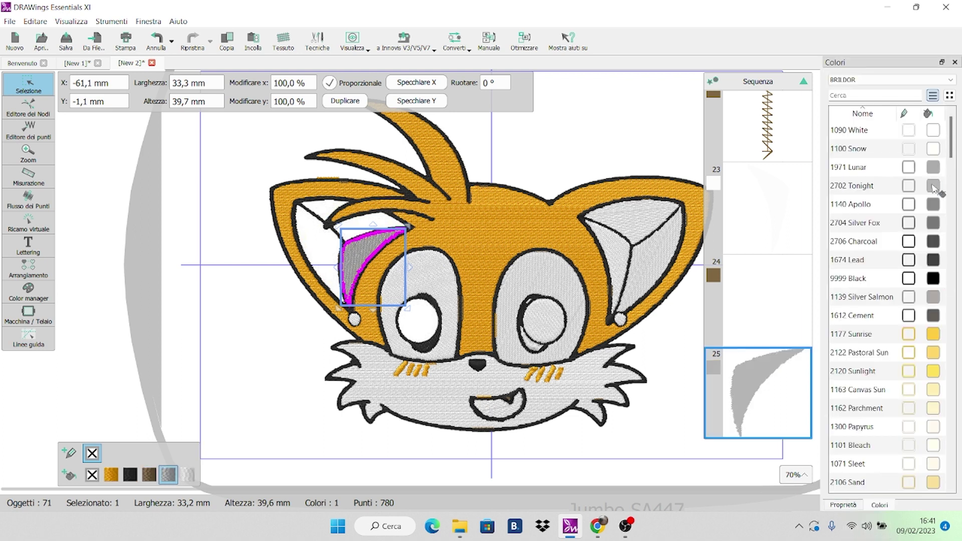
left_click(245, 432)
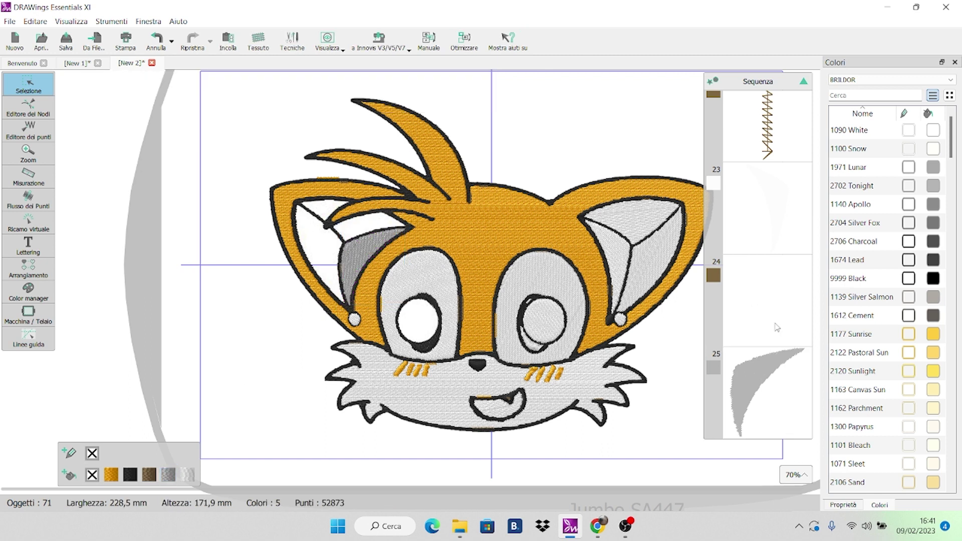
- Recolour the fill of the left ear's inner shaded section with the BRILDOR thread 2701 Moonage
scroll(930, 457, "down", 5)
scroll(930, 457, "down", 10)
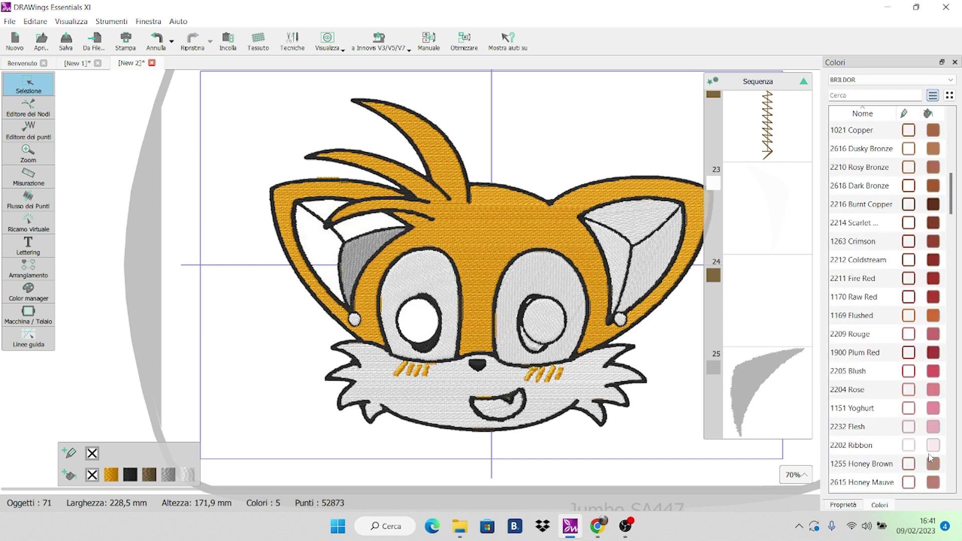
scroll(930, 457, "down", 10)
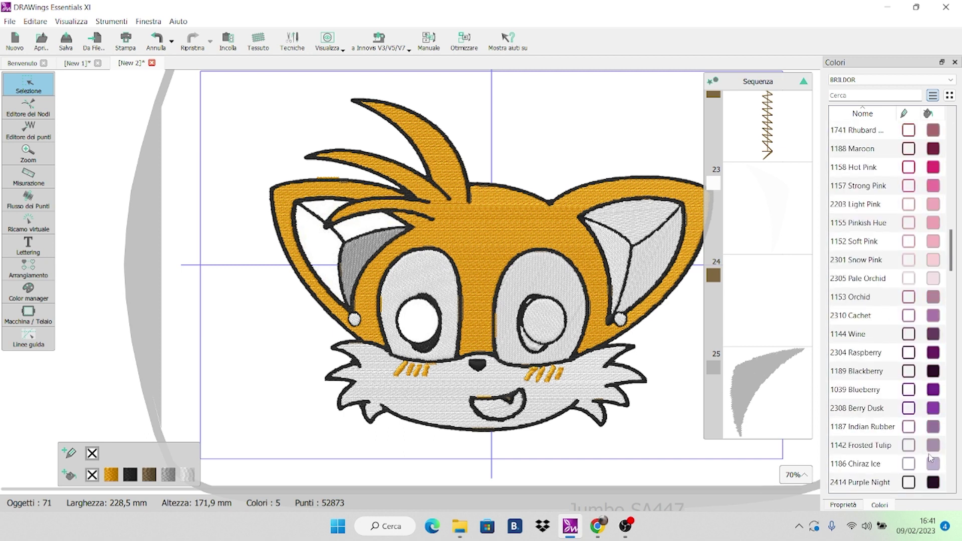
scroll(930, 457, "down", 10)
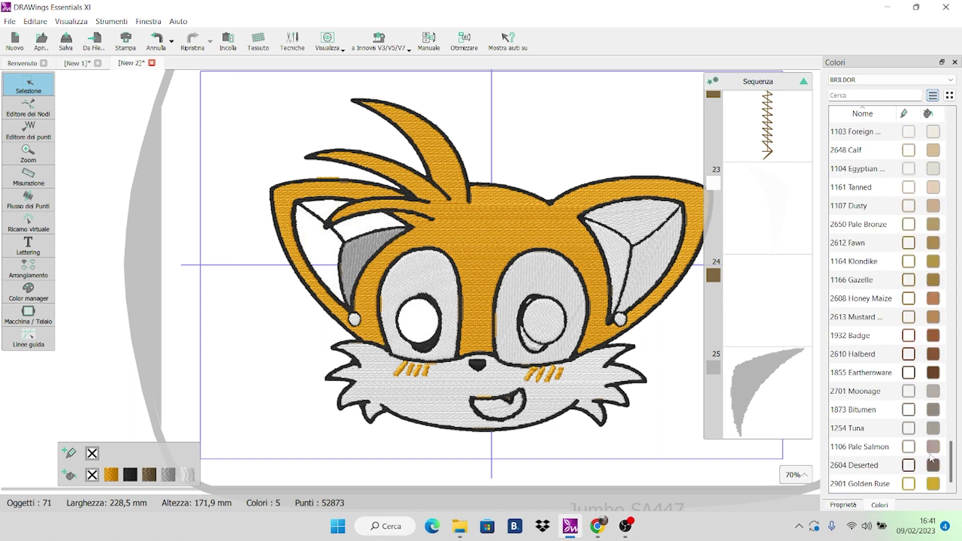
left_click(366, 257)
left_click(936, 395)
left_click(232, 345)
- Recolour the fill of the right ear's narrow inner section with the BRILDOR thread 2701 Moonage
left_click(616, 261)
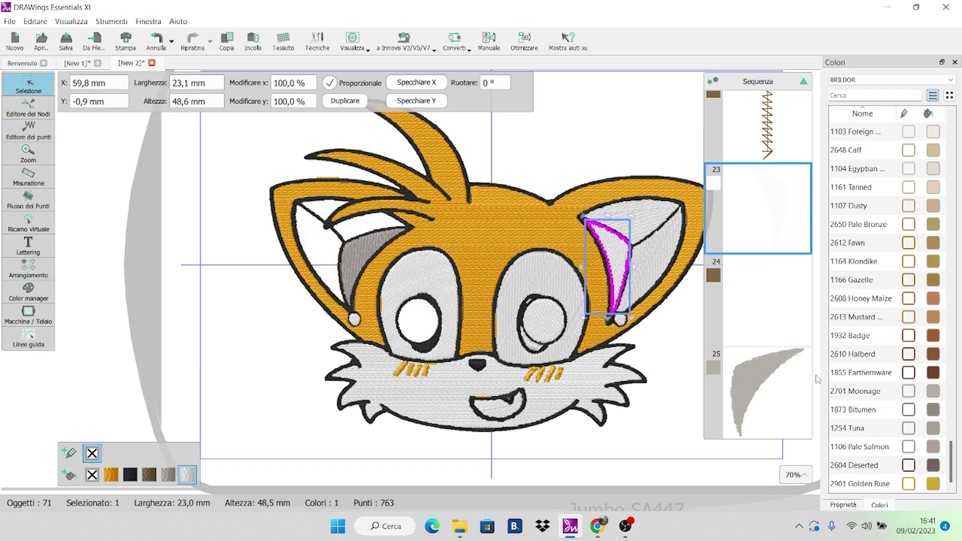
left_click(935, 396)
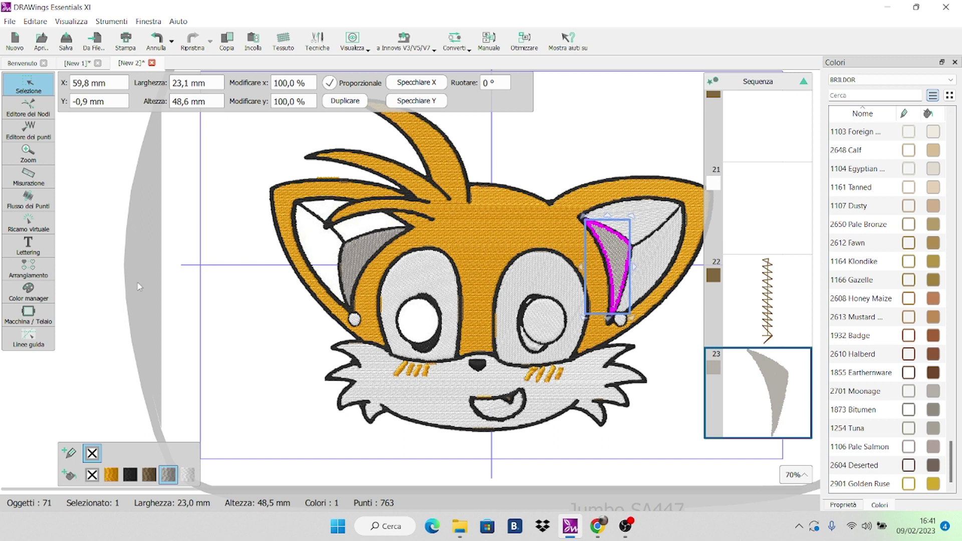
left_click(227, 329)
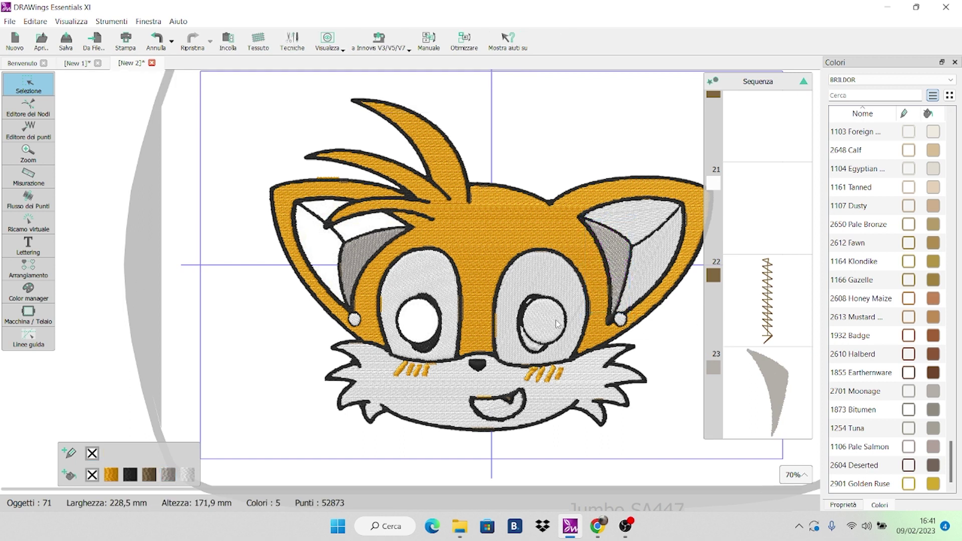
- Delete all the white fill stitches surrounding the pupil in the left eye
left_click(414, 270)
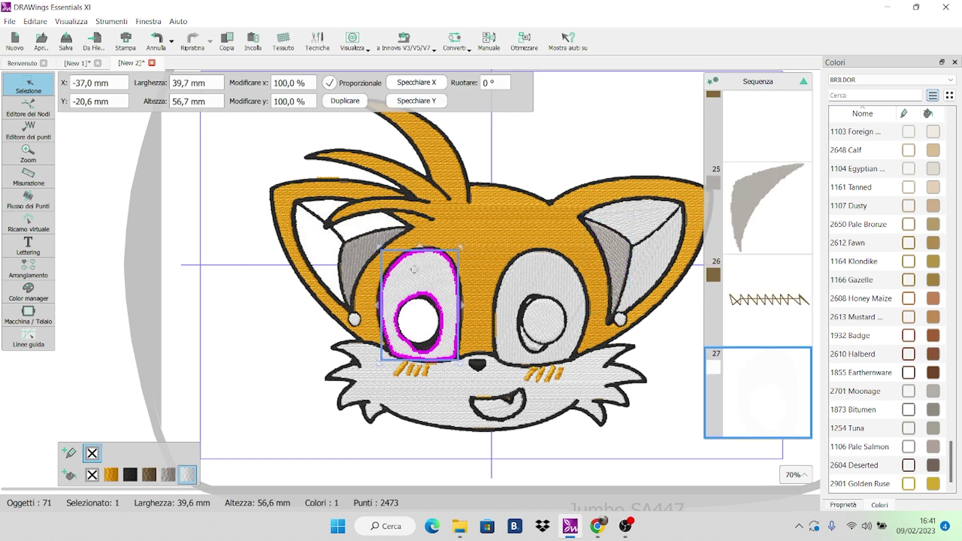
left_click(29, 130)
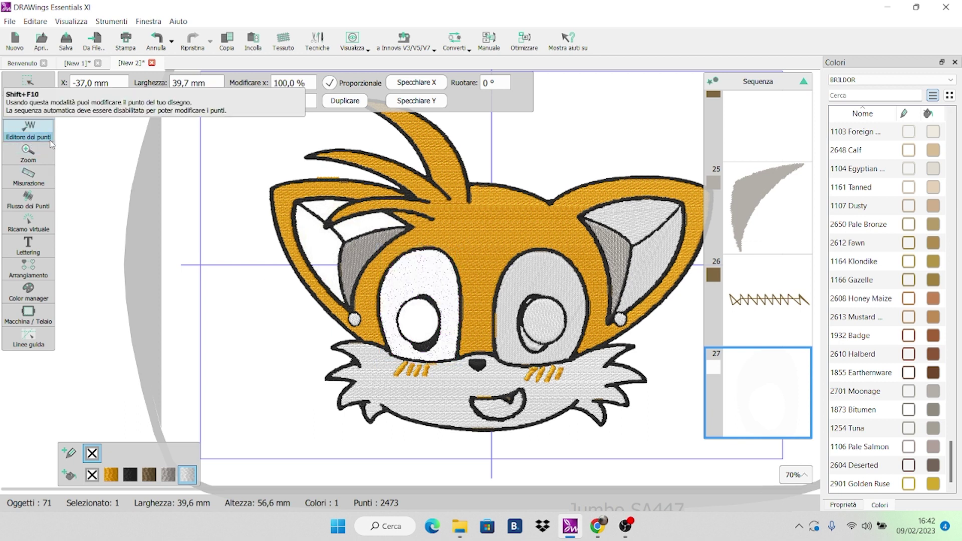
left_click_drag(376, 227, 499, 392)
key("Delete")
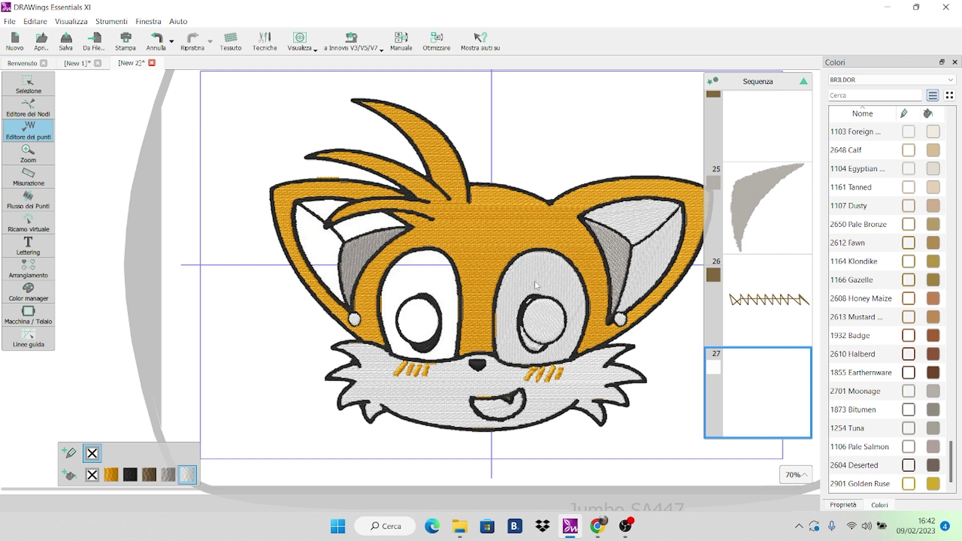
- Delete the right eye's white stitches: the large eye fill, the round pupil and the small crescent highlight
left_click_drag(495, 236, 610, 389)
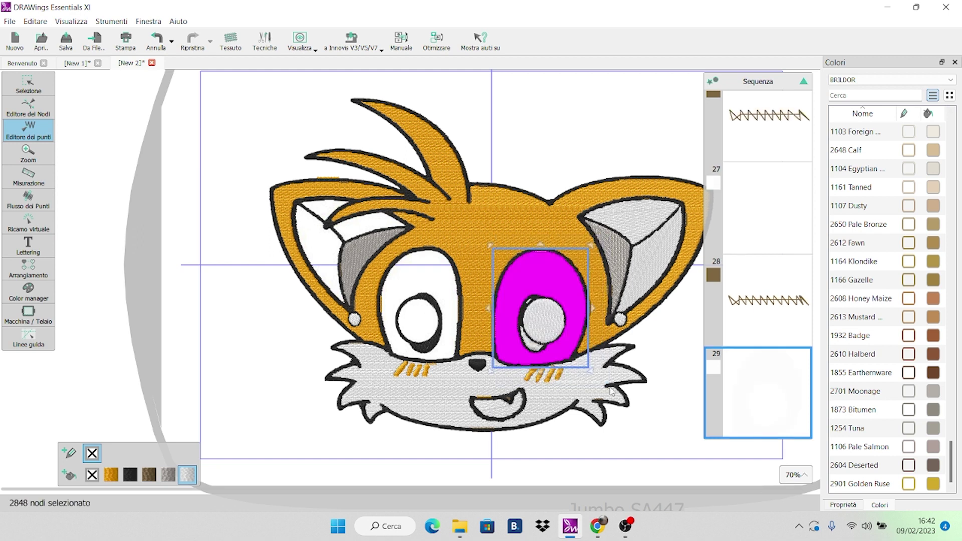
key("Delete")
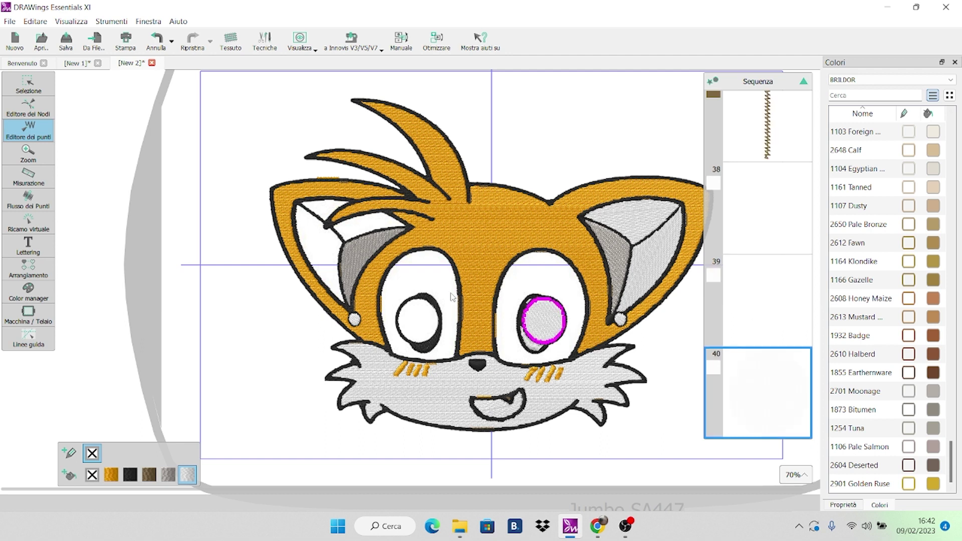
left_click_drag(512, 275, 600, 369)
key("Delete")
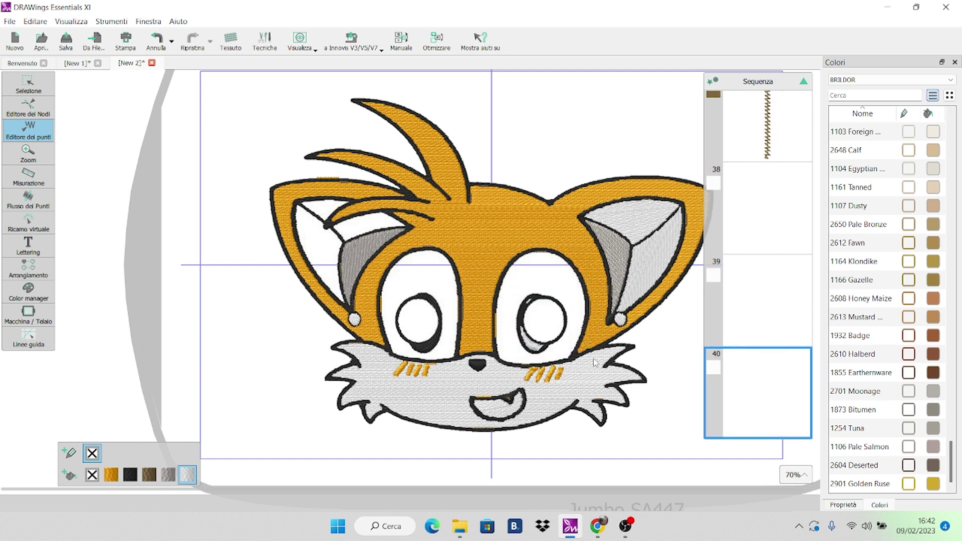
left_click_drag(508, 311, 558, 366)
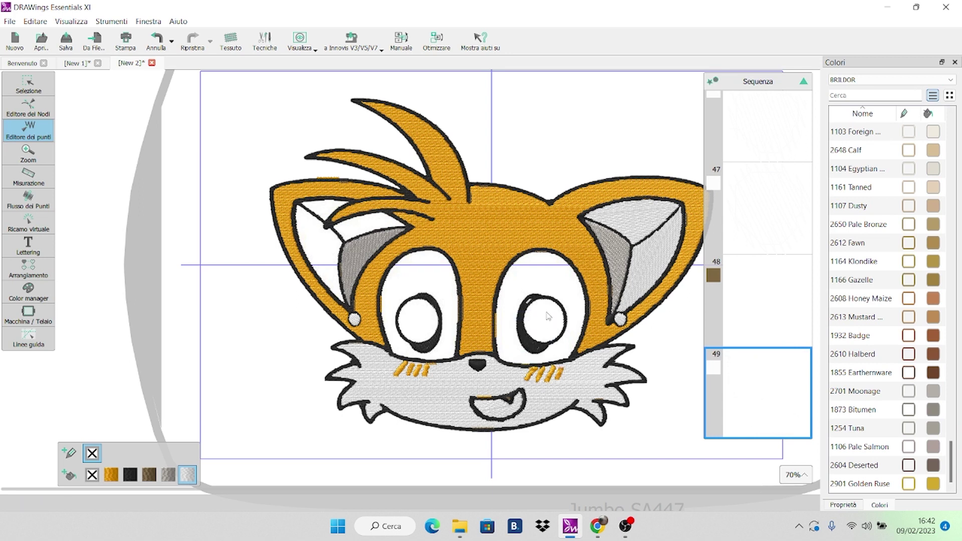
left_click_drag(518, 280, 551, 323)
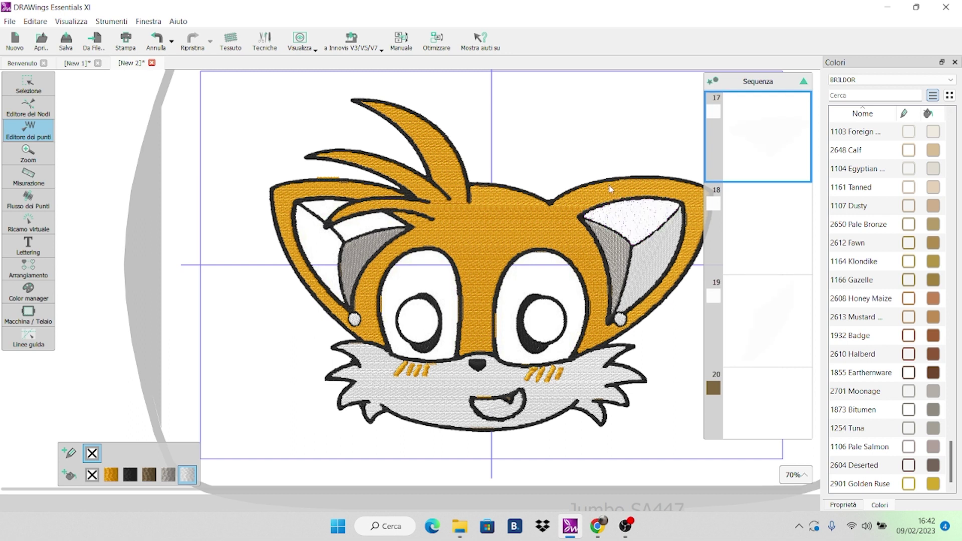
- Delete the white fill stitches of the right ear's upper and outer inner sections
left_click_drag(545, 174, 701, 260)
key("Delete")
left_click_drag(478, 189, 590, 344)
key("Delete")
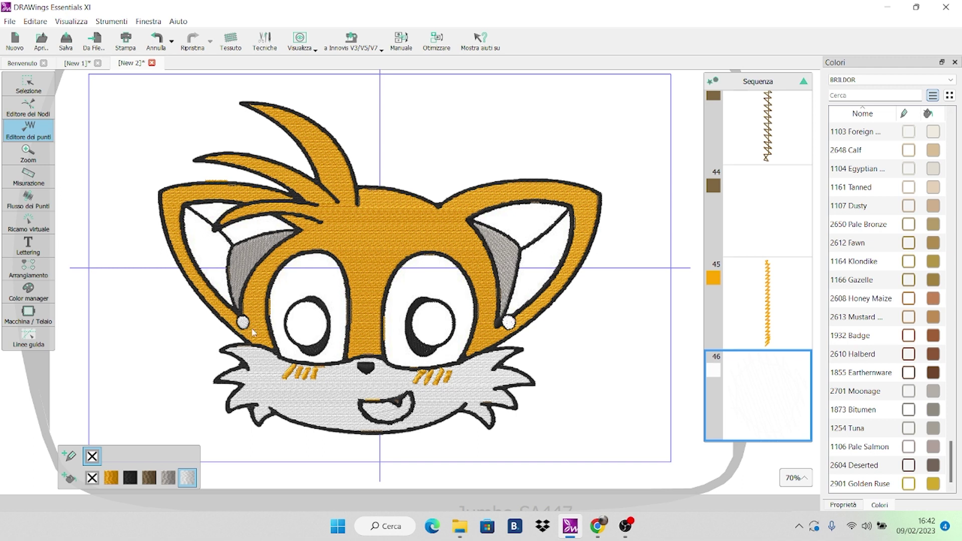
- Delete the white stitches of the small circles at the lower tips of both ears
left_click_drag(501, 309, 532, 341)
left_click(532, 340)
left_click(243, 322)
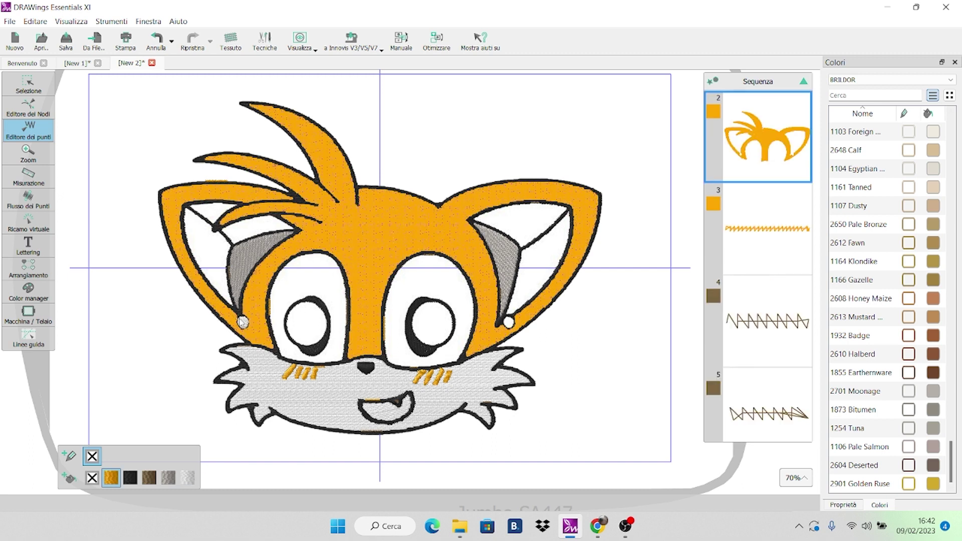
left_click(244, 323)
left_click_drag(222, 306, 264, 352)
left_click(260, 346)
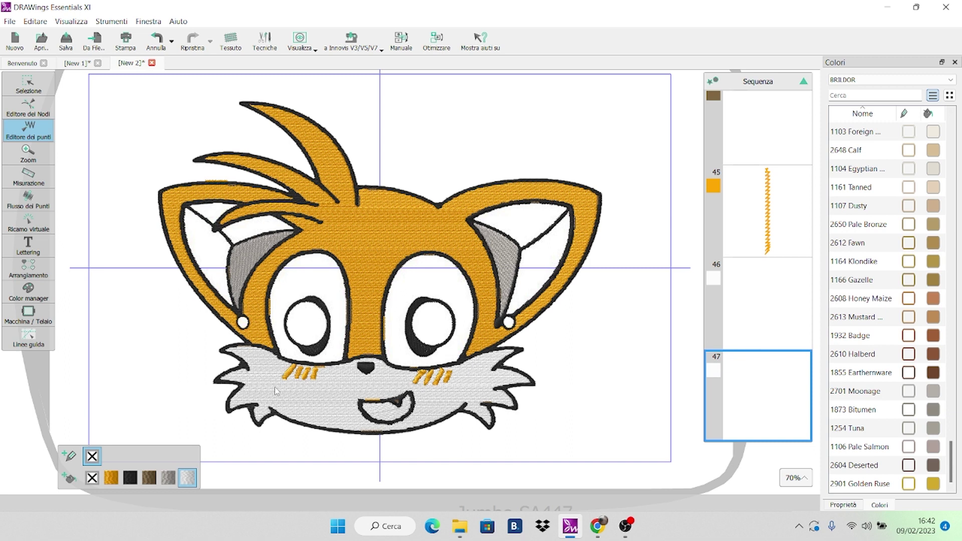
- Delete the white fill stitches of the whole muzzle and cheeks
left_click(296, 396)
left_click_drag(203, 334, 598, 461)
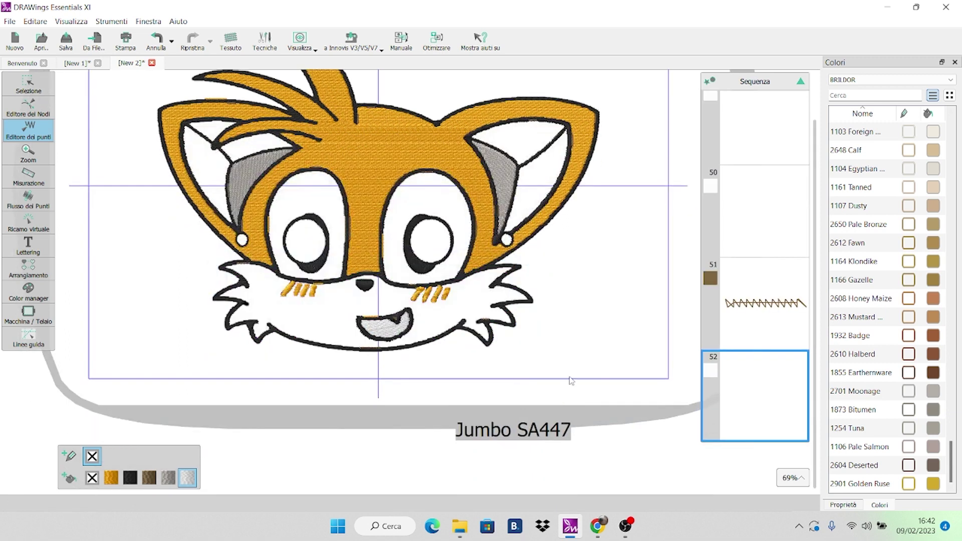
scroll(574, 378, "up", 3)
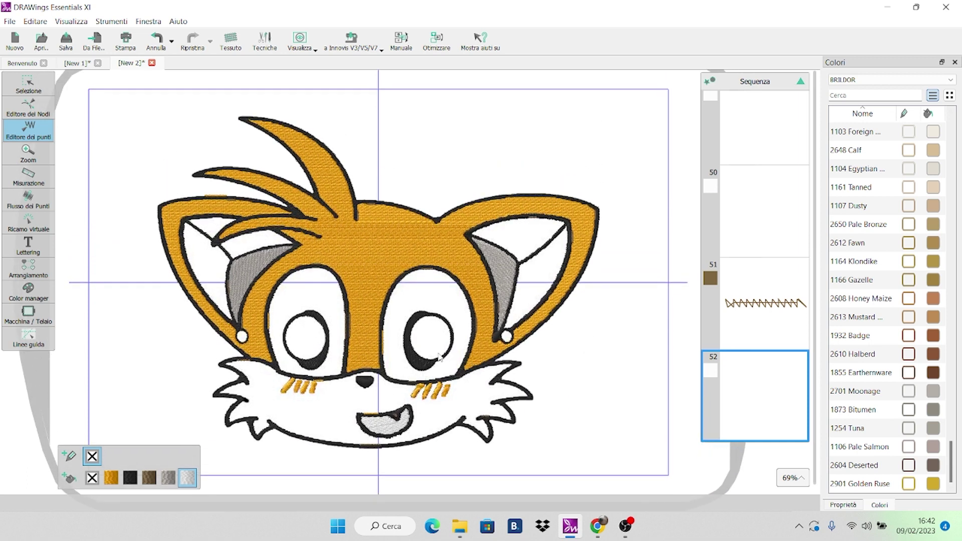
- Delete the orange strip along the left eye's outer edge and the brown strip above the left ear's small circle
scroll(404, 353, "up", 3)
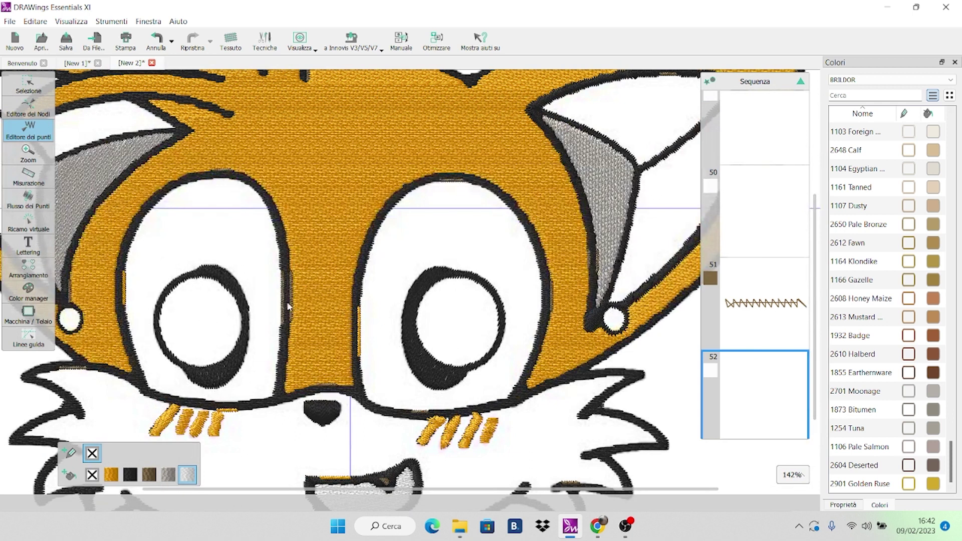
left_click(119, 284)
left_click_drag(120, 261, 125, 304)
key("Delete")
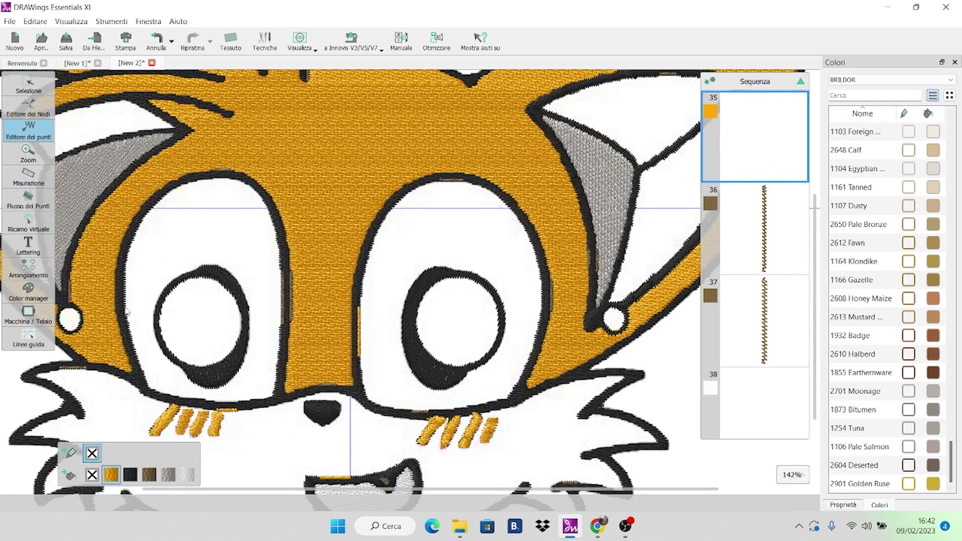
left_click(72, 293)
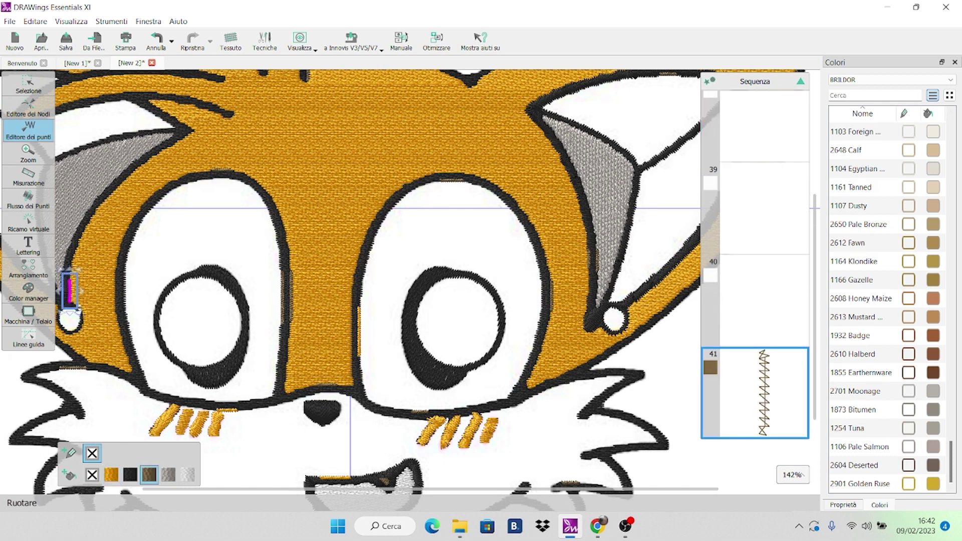
key("Delete")
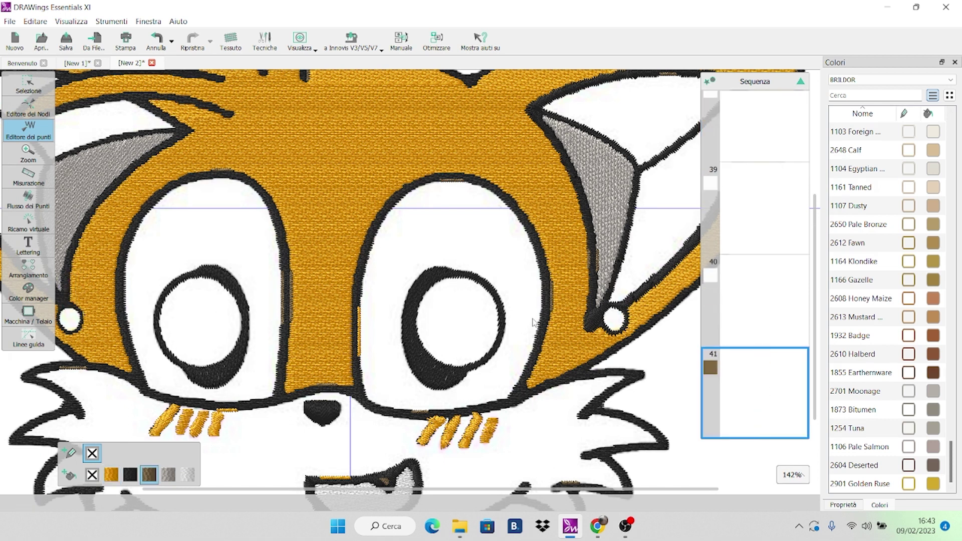
- Delete the brown strip along the outer outline of the right eye
left_click(553, 310)
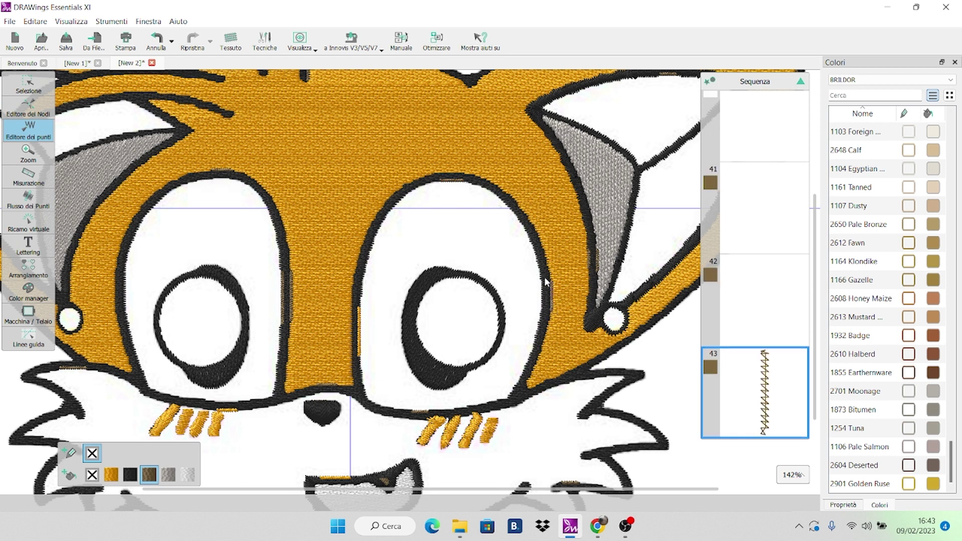
left_click_drag(538, 272, 560, 341)
key("Delete")
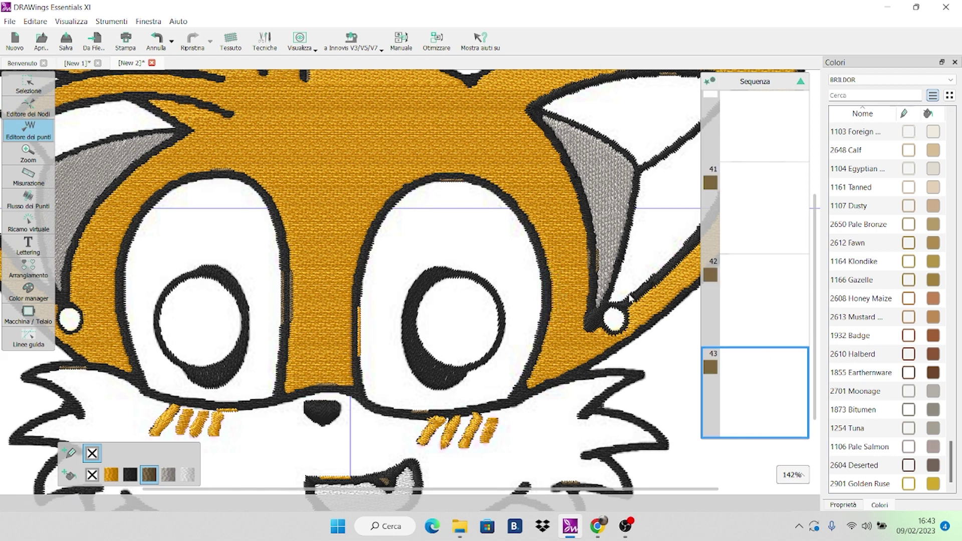
- Delete the two brown strips along the inner outline beside the right ear's grey section
scroll(631, 296, "up", 3)
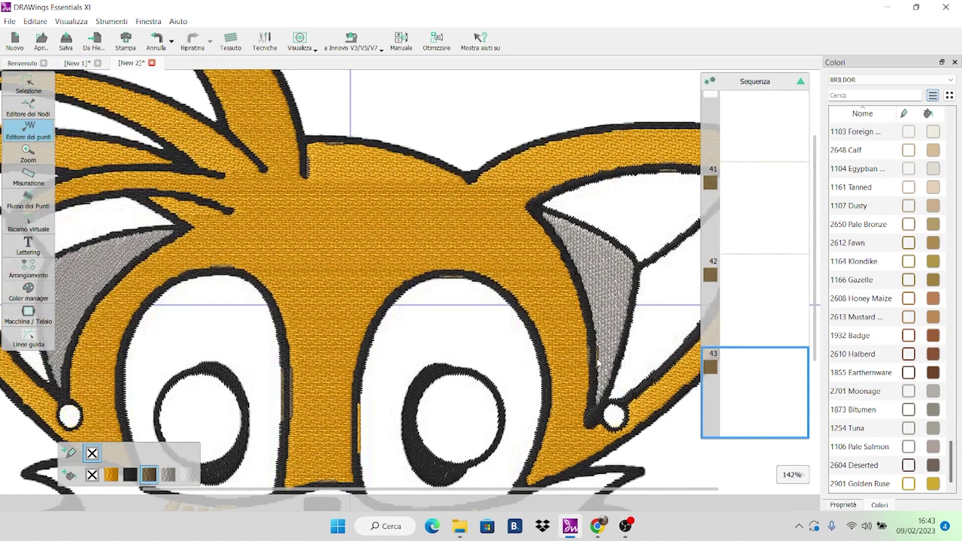
left_click(595, 354)
left_click_drag(593, 339, 604, 386)
key("Delete")
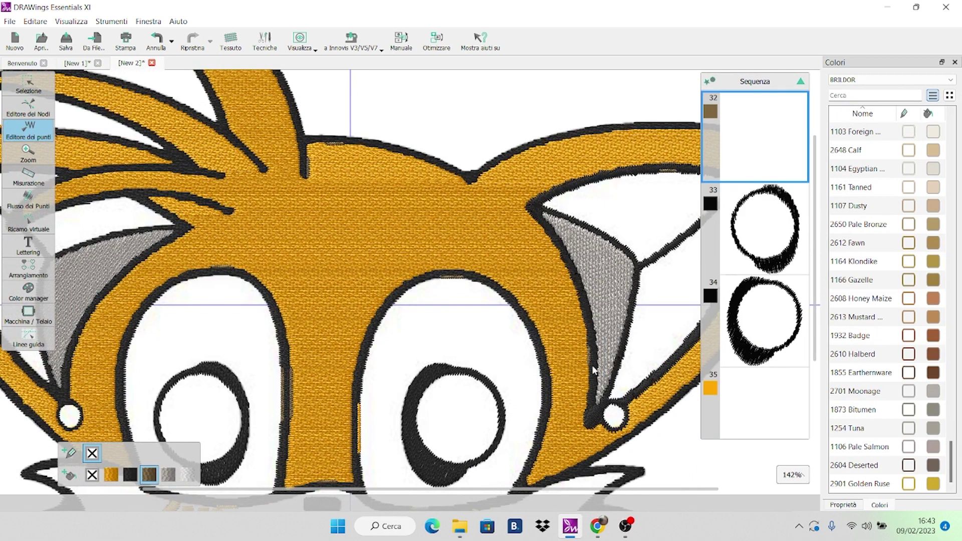
left_click(590, 351)
left_click_drag(580, 342, 600, 374)
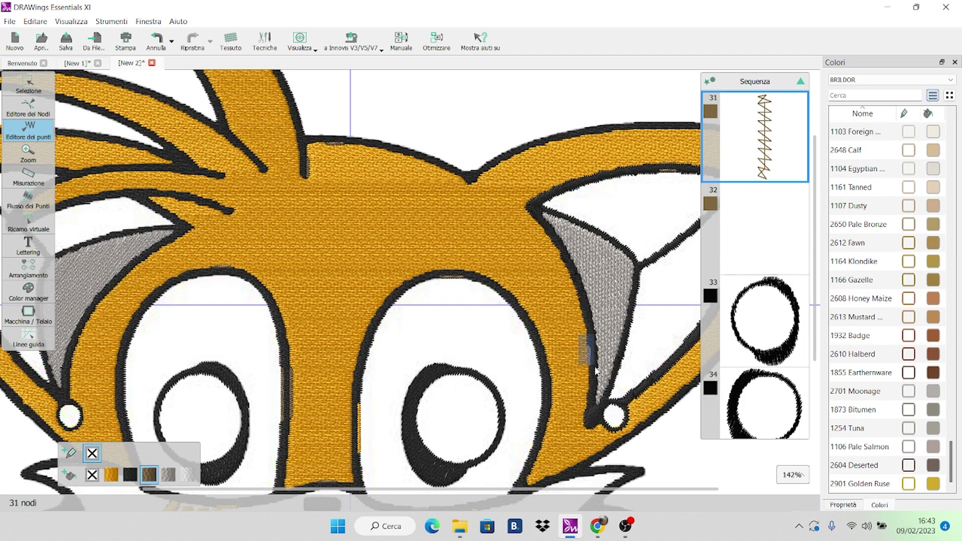
key("Delete")
- Delete the brown strip along the upper inner outline of the right ear
scroll(594, 379, "down", 3)
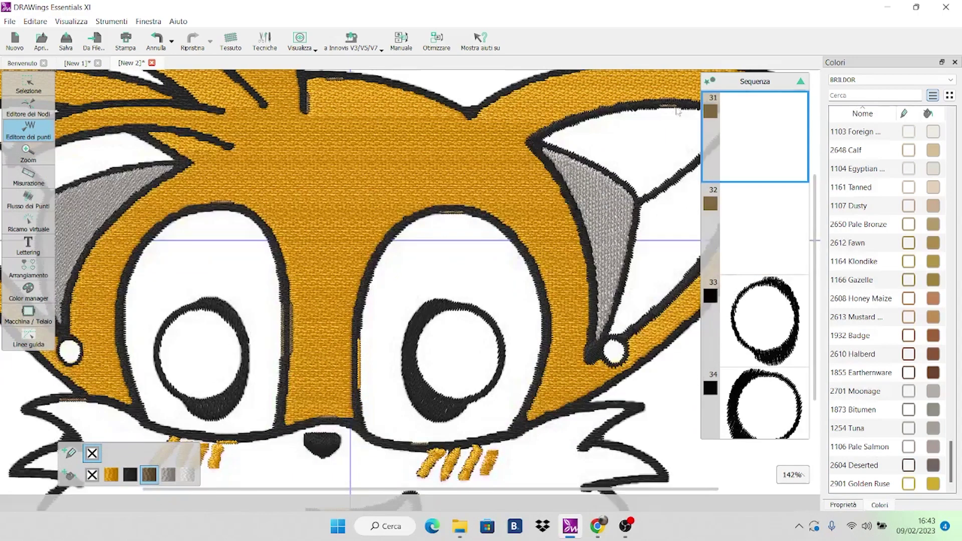
left_click(661, 104)
left_click_drag(652, 95, 689, 123)
key("Delete")
- Delete the brown strips on the top head outline and beside the base of the large hair tuft
scroll(301, 205, "up", 5)
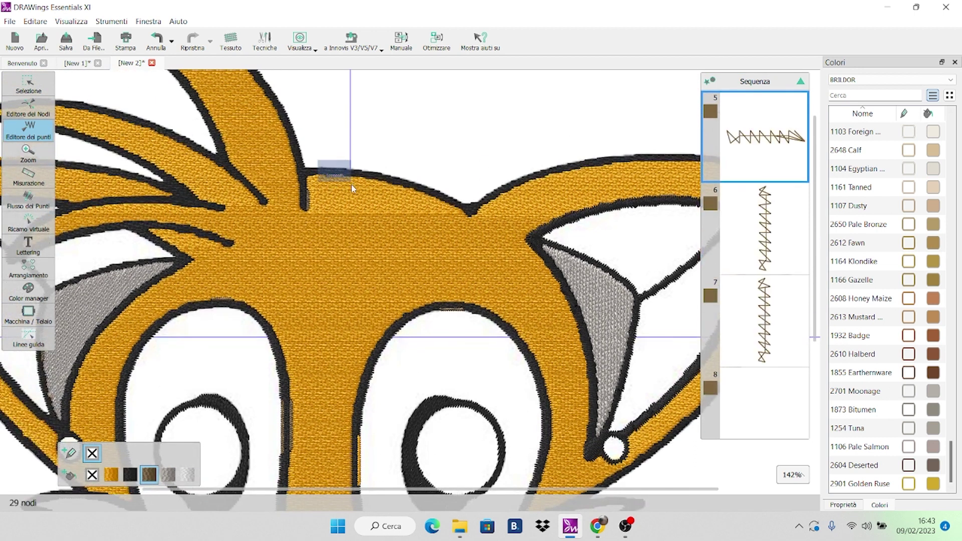
left_click(310, 208)
left_click_drag(292, 178, 318, 191)
key("Delete")
- Delete the orange strip along the inner edge of the right eye
scroll(424, 334, "down", 8)
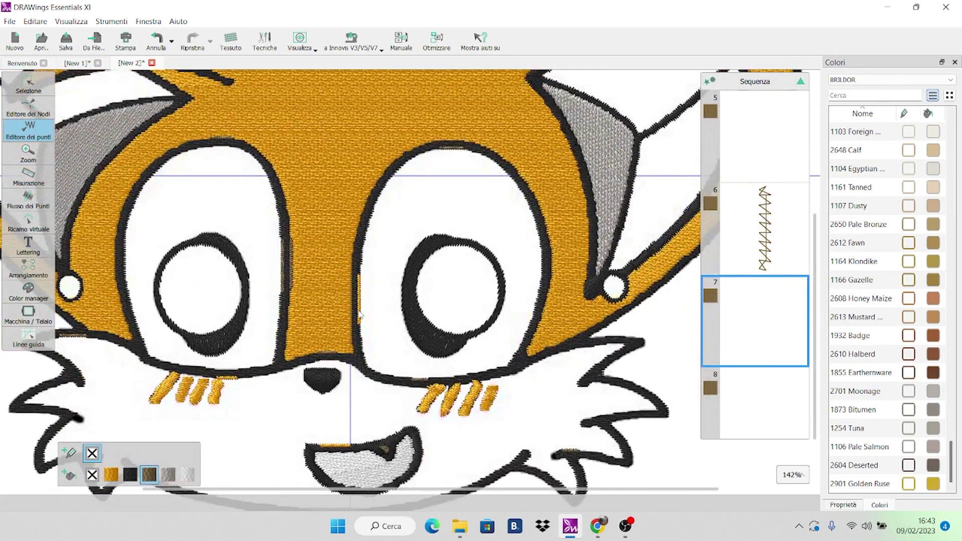
left_click(359, 315)
left_click_drag(348, 252, 382, 343)
key("Delete")
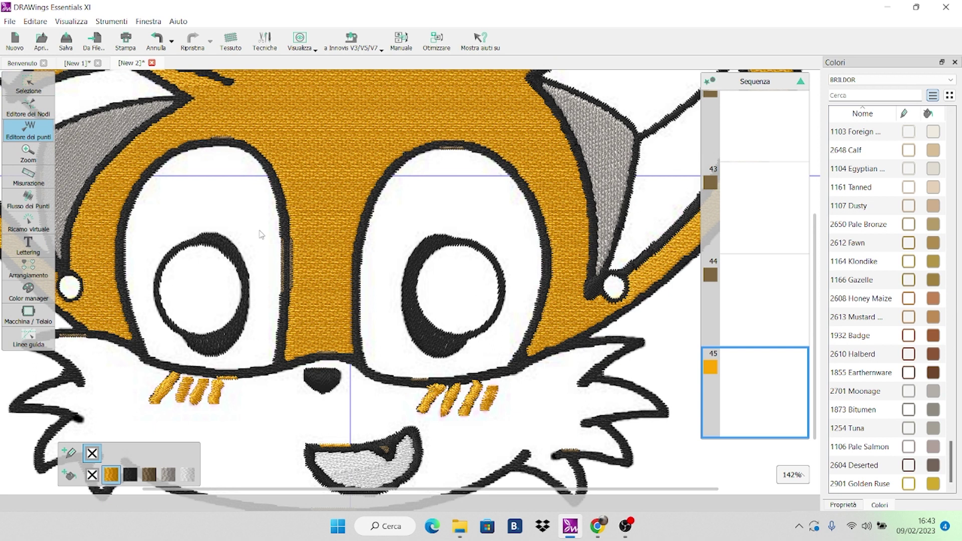
- Delete the two brown strips along the inner outline of the left eye, next to the nose bridge
left_click(293, 261)
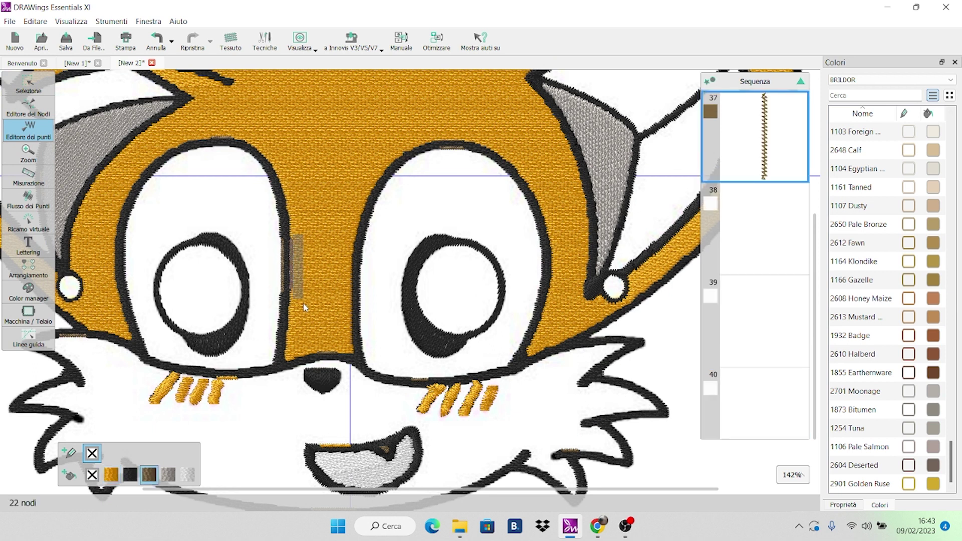
left_click(290, 254)
left_click_drag(287, 231, 298, 311)
key("Delete")
key("ctrl+z")
left_click_drag(279, 231, 297, 321)
key("Delete")
scroll(405, 335, "down", 3)
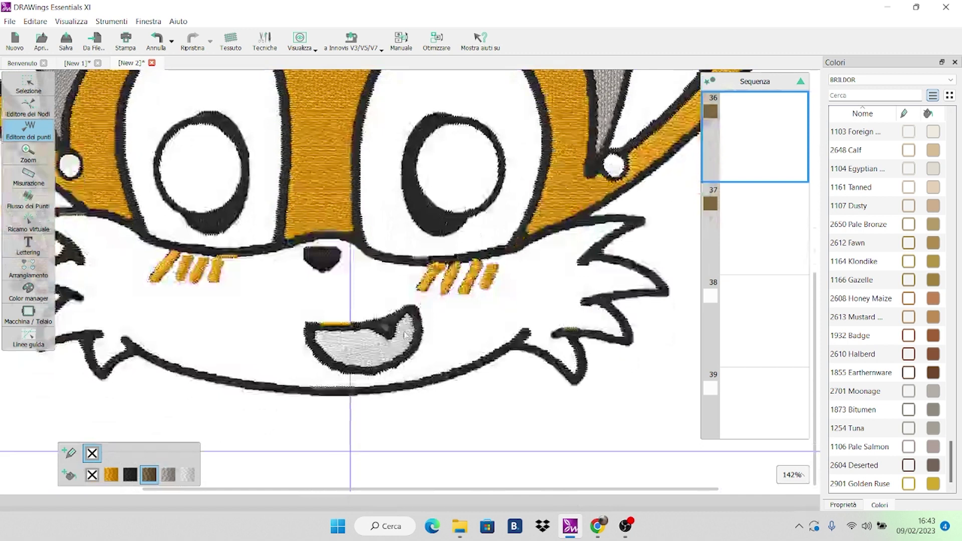
scroll(405, 335, "down", 1)
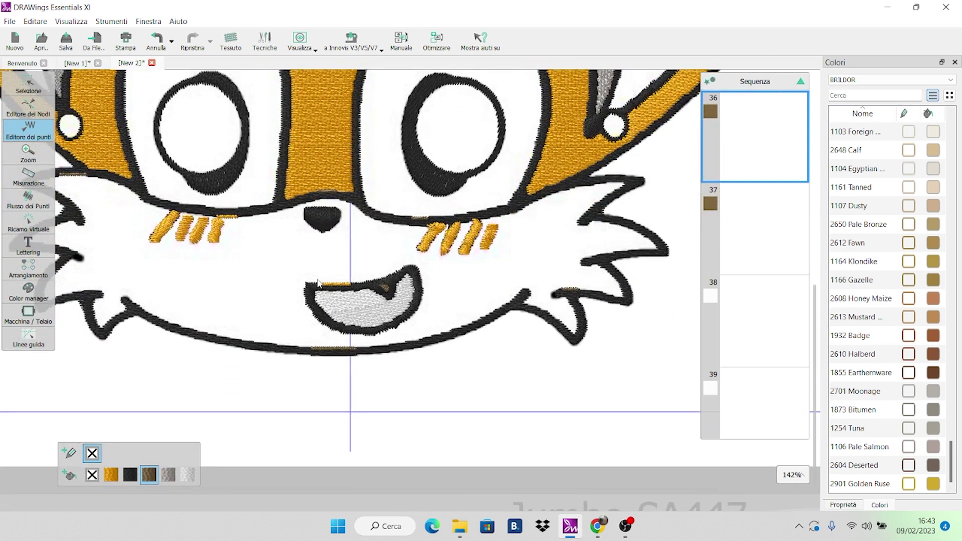
- Delete the orange strip along the mouth's upper outline and the brown patch at the notch inside the mouth
left_click(348, 286)
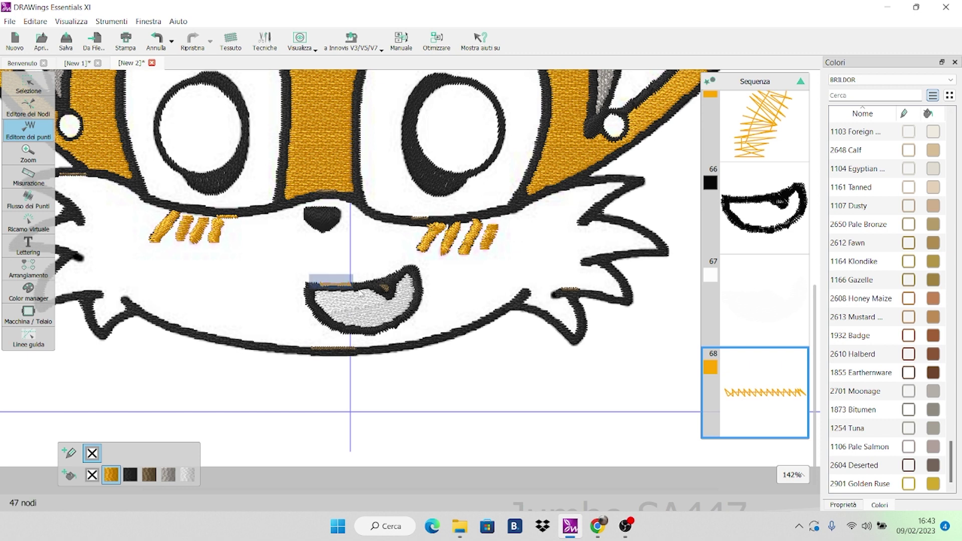
key("Delete")
left_click(385, 290)
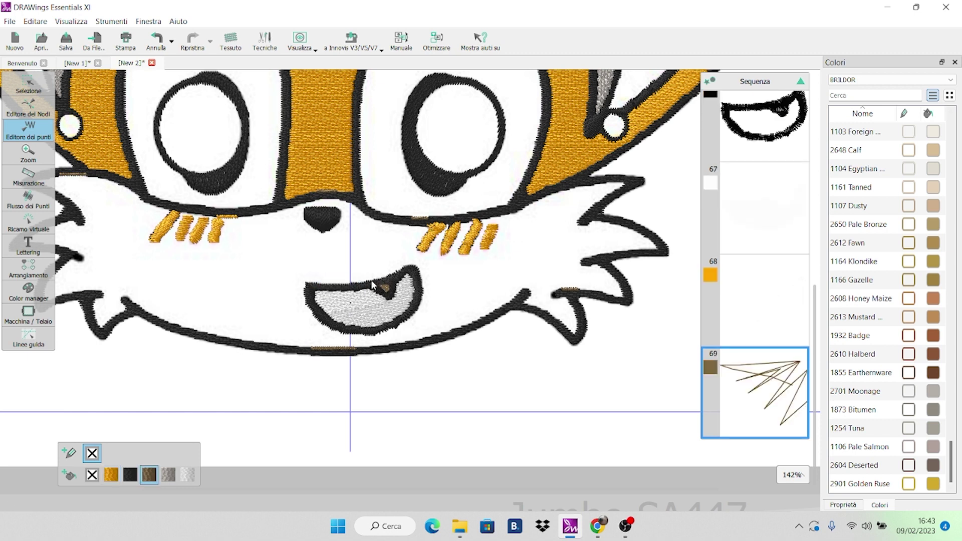
key("Delete")
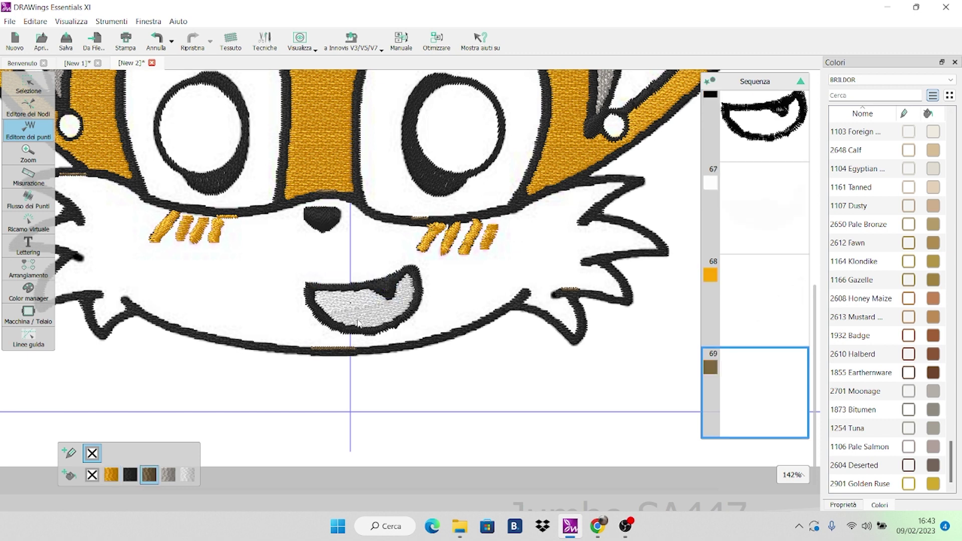
- Recolour the white fill inside the mouth with thread colour 1152 Soft Pink
scroll(350, 316, "down", 1)
left_click(367, 284)
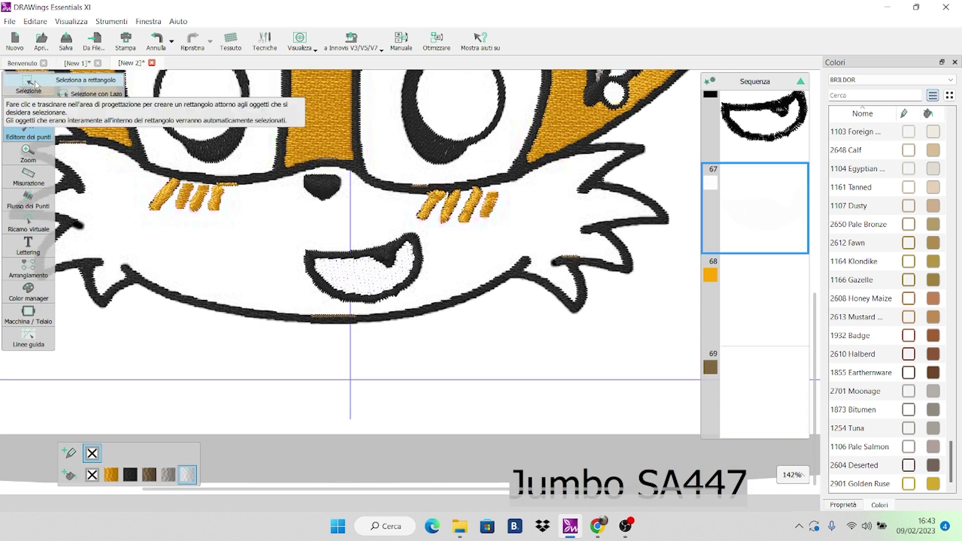
left_click(35, 86)
left_click(35, 87)
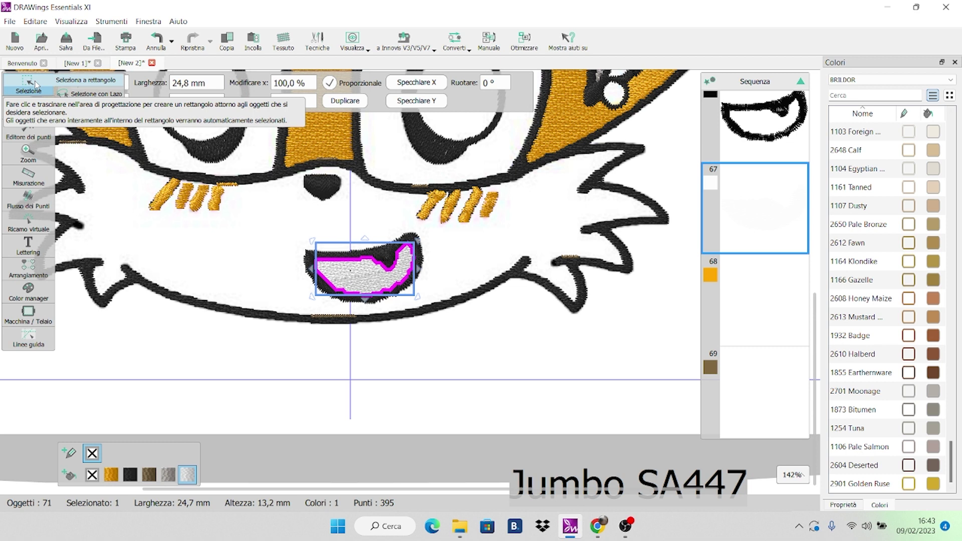
left_click(35, 82)
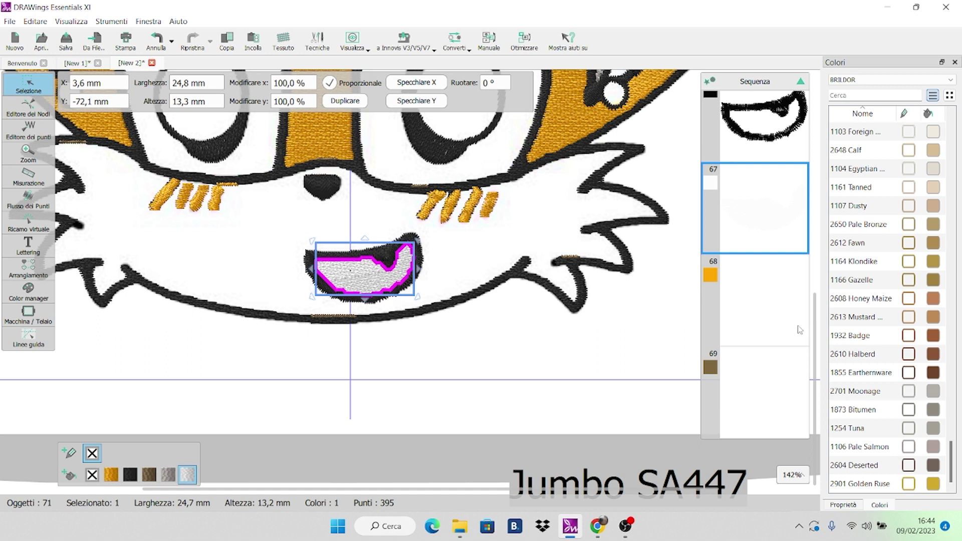
scroll(924, 343, "up", 3)
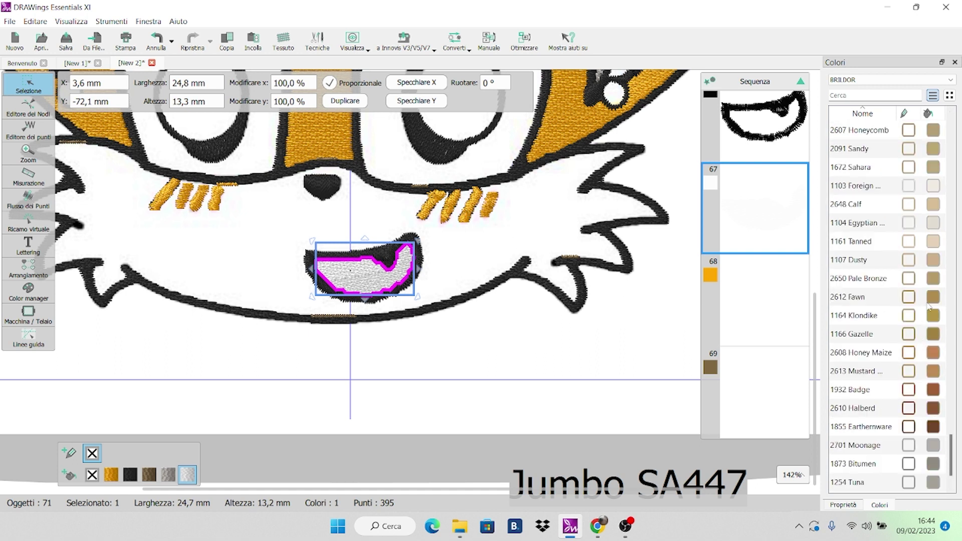
left_click(932, 209)
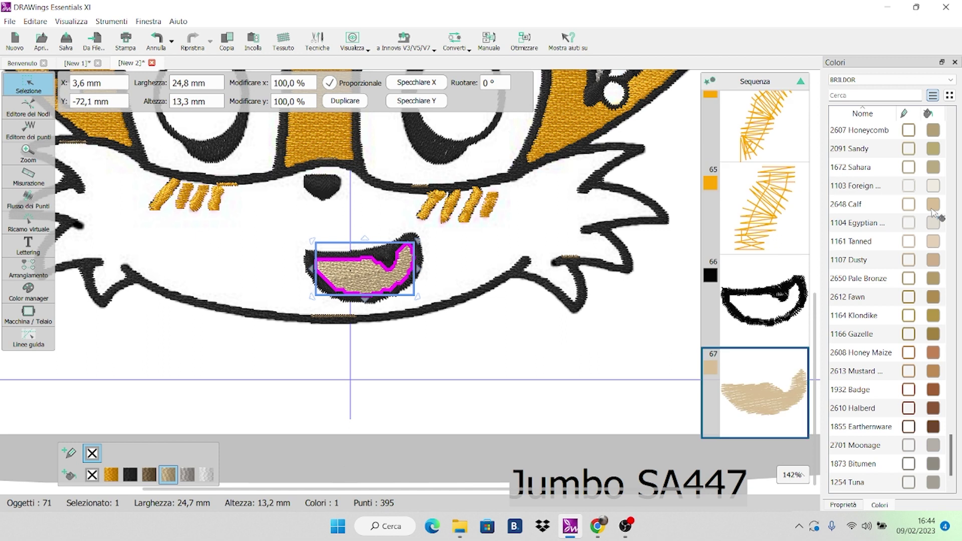
scroll(932, 211, "up", 10)
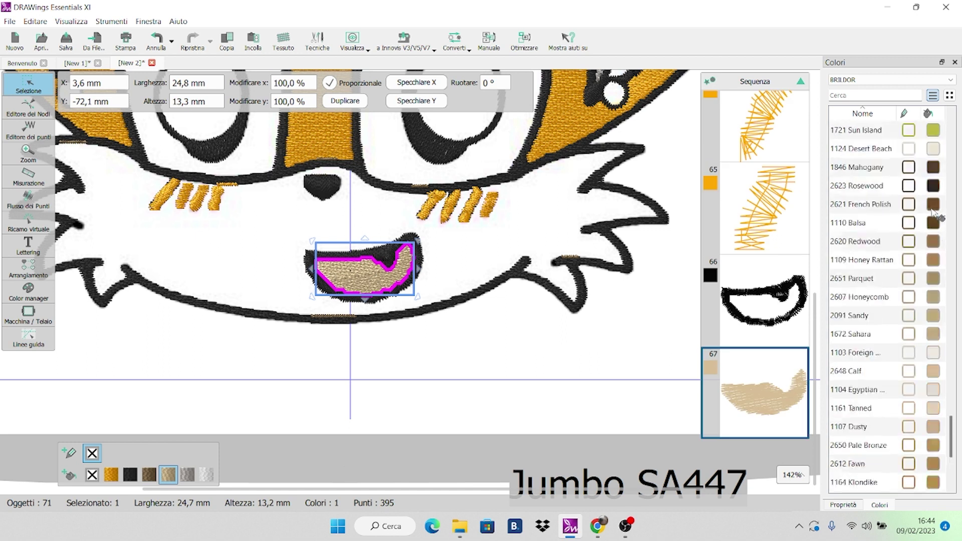
scroll(933, 211, "up", 10)
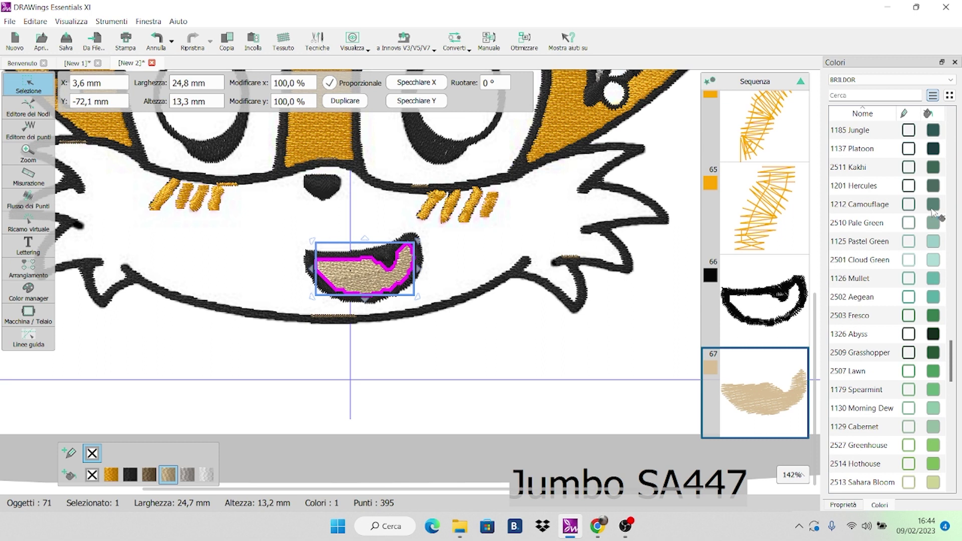
scroll(934, 213, "up", 10)
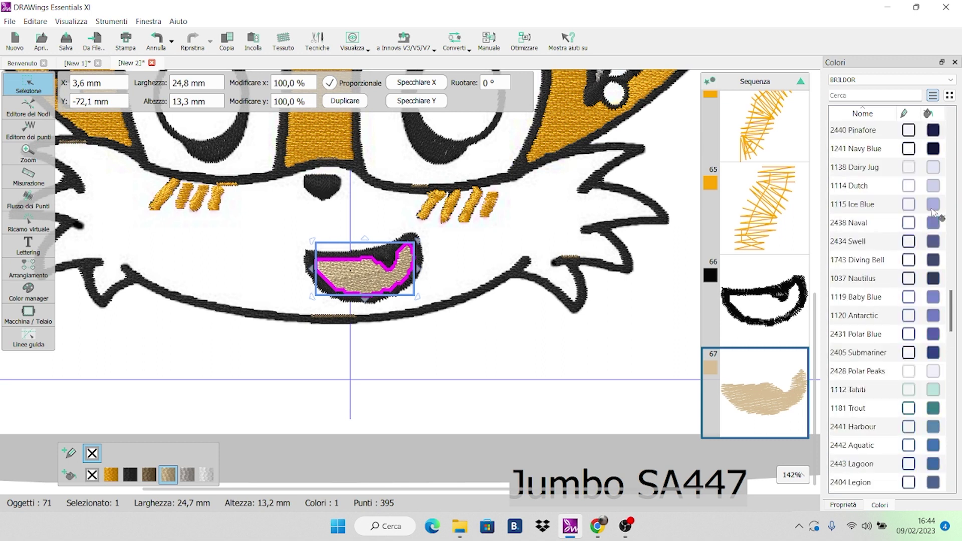
scroll(933, 213, "up", 2)
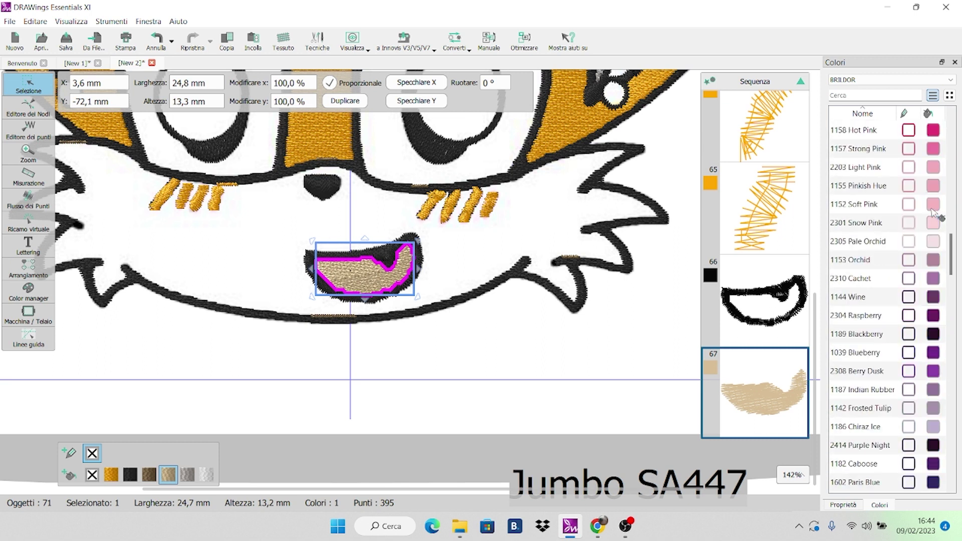
left_click(935, 223)
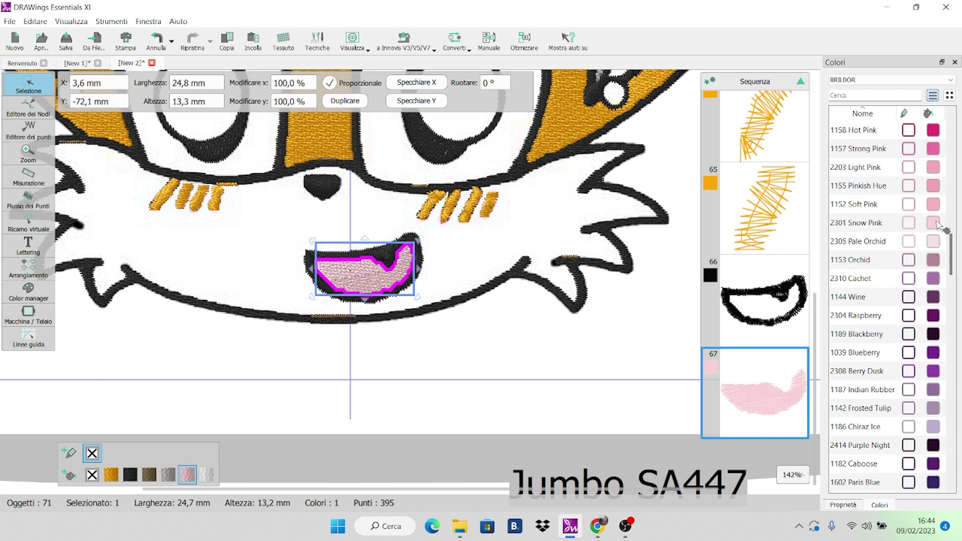
left_click(933, 207)
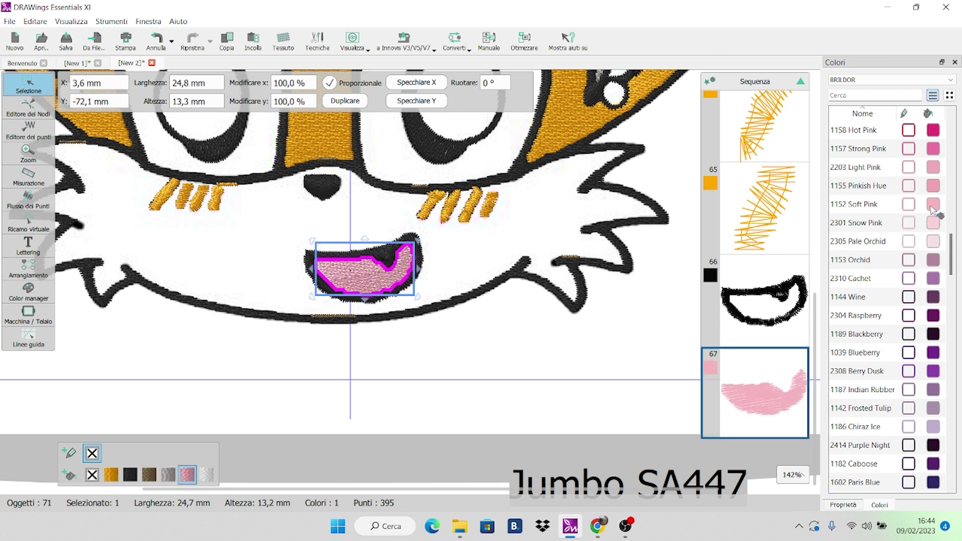
- Recolour the four orange blush strokes under the right eye with the Soft Pink used in the mouth
left_click(444, 243)
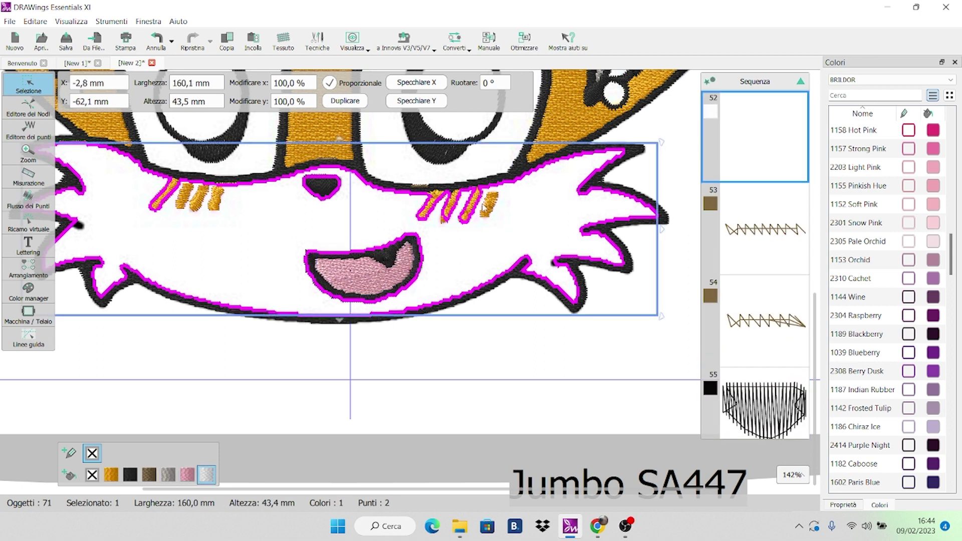
left_click(542, 375)
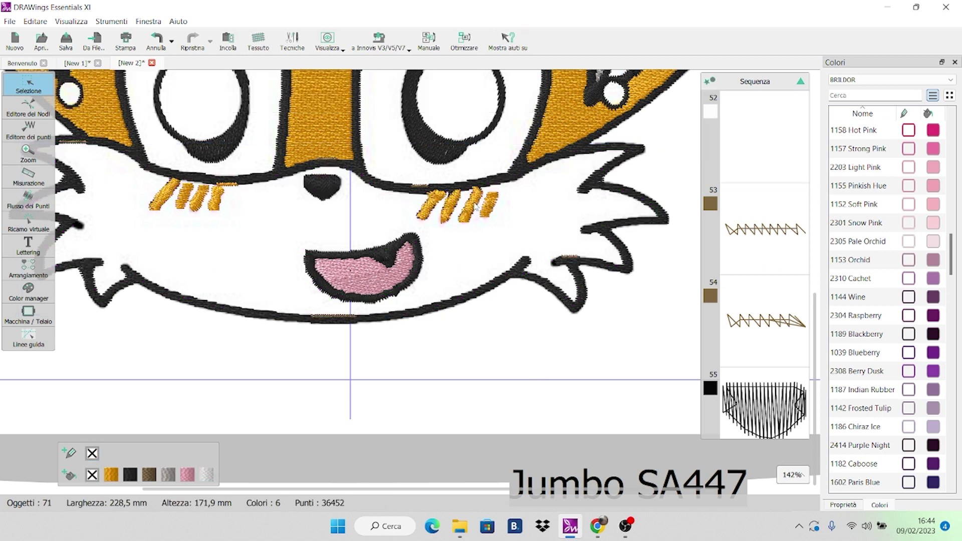
left_click(492, 210)
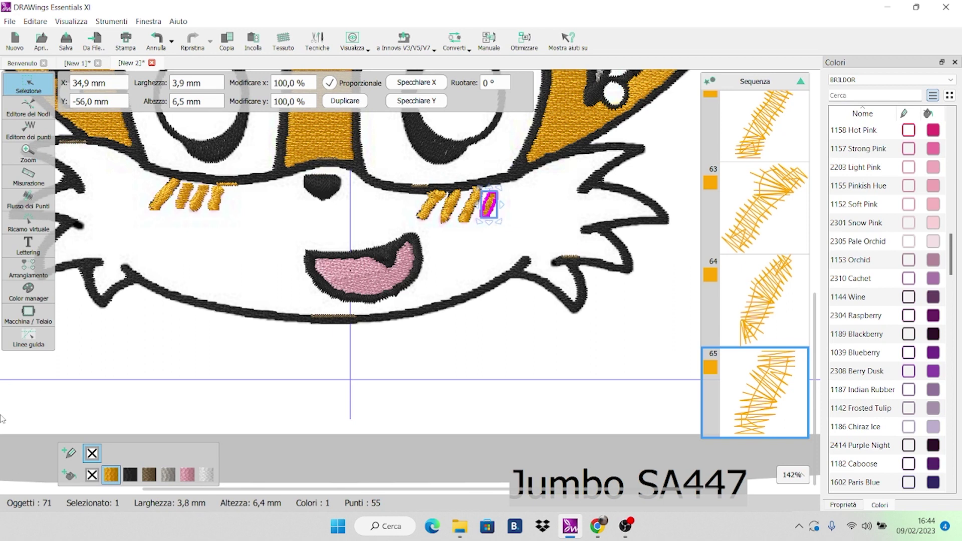
left_click(189, 478)
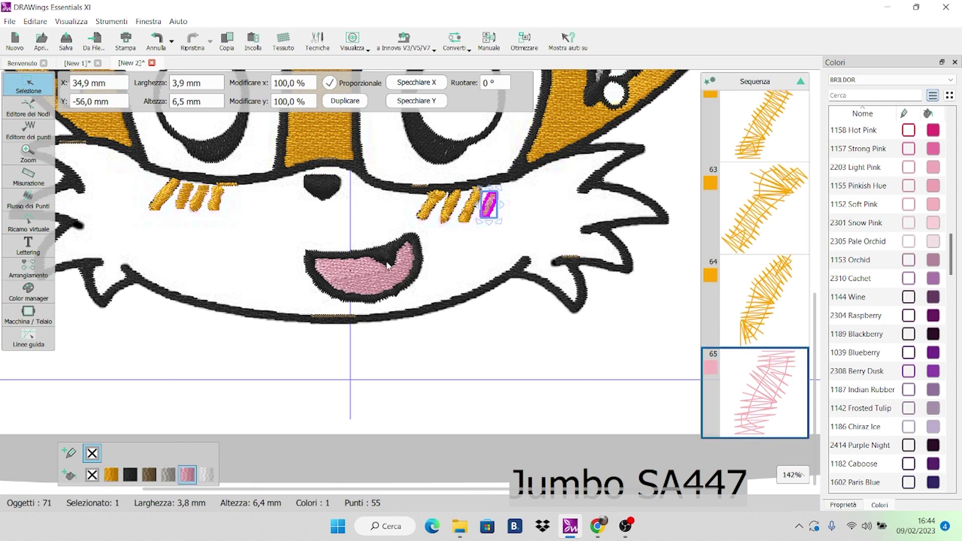
left_click(420, 201)
left_click(430, 213)
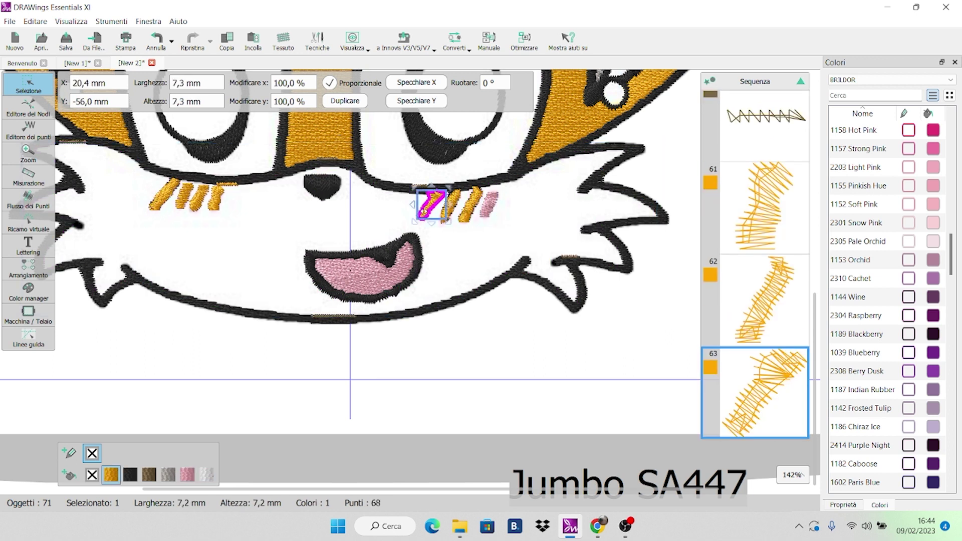
left_click(452, 204)
left_click(455, 202, "shift")
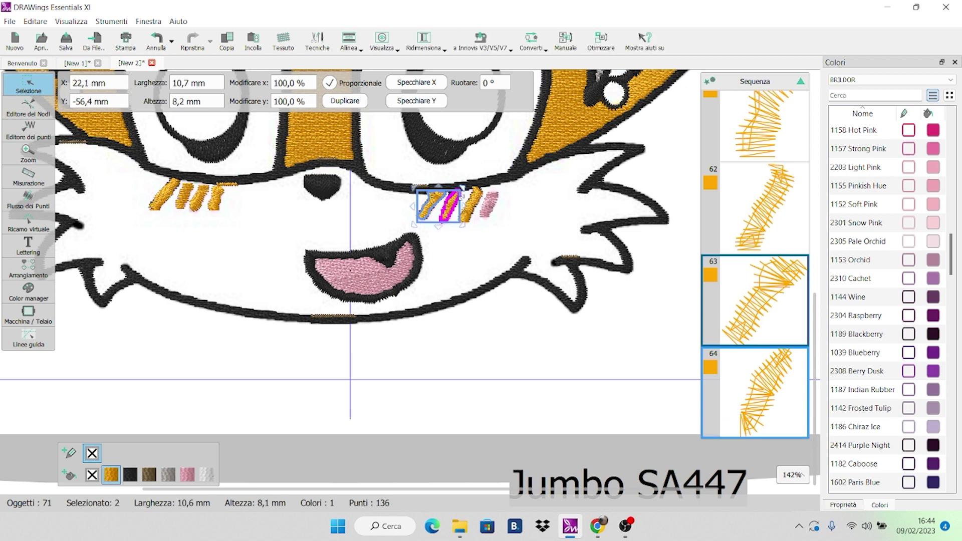
left_click(475, 203, "shift")
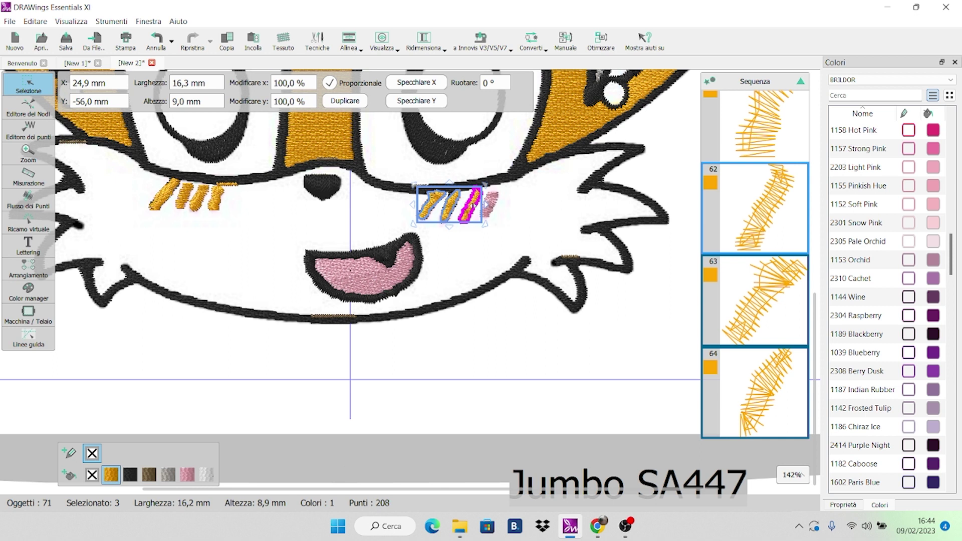
left_click(188, 475)
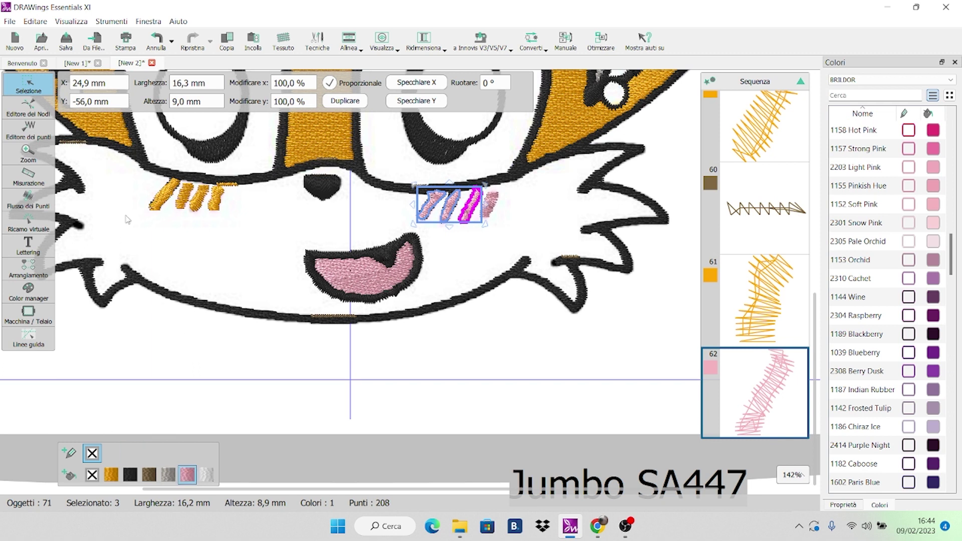
- Recolour the four blush strokes under the left eye and the thin strips along both eyes' lower outlines in Soft Pink
left_click(775, 135)
left_click(783, 344, "shift")
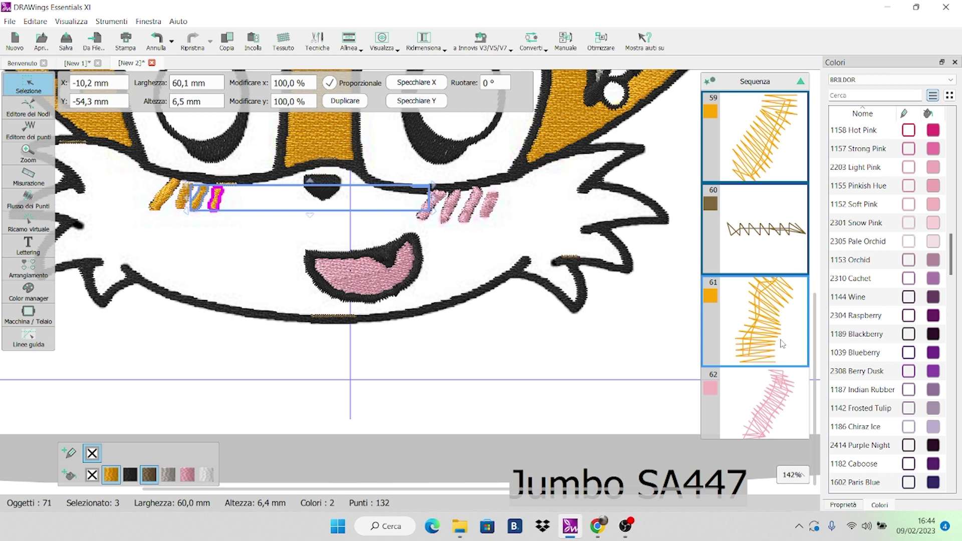
scroll(782, 311, "up", 5)
left_click(774, 246, "shift")
left_click(767, 208, "shift")
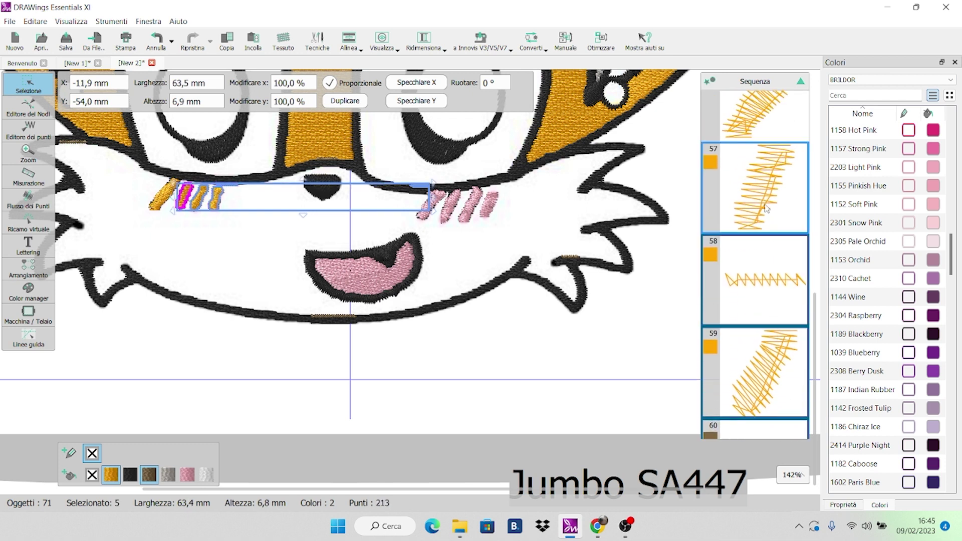
left_click(764, 136, "shift")
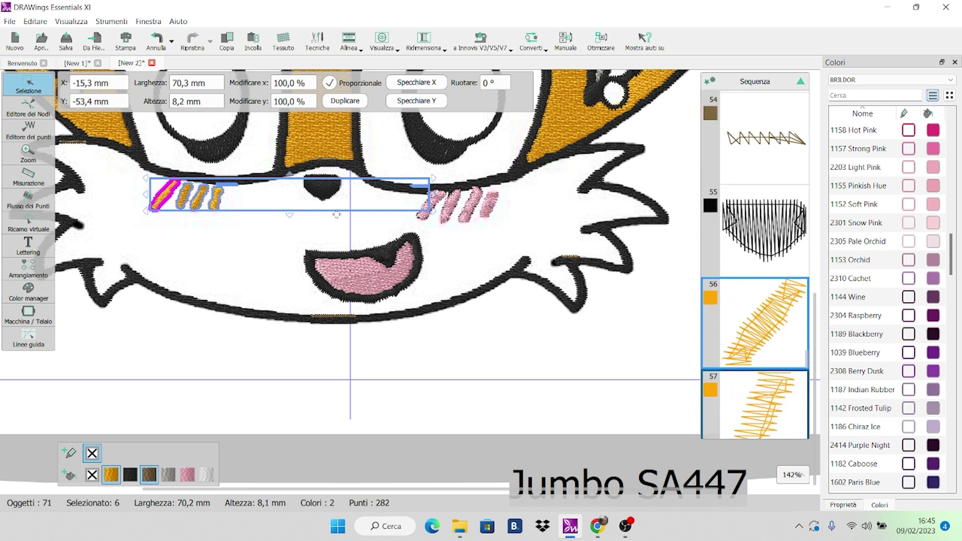
left_click(188, 475)
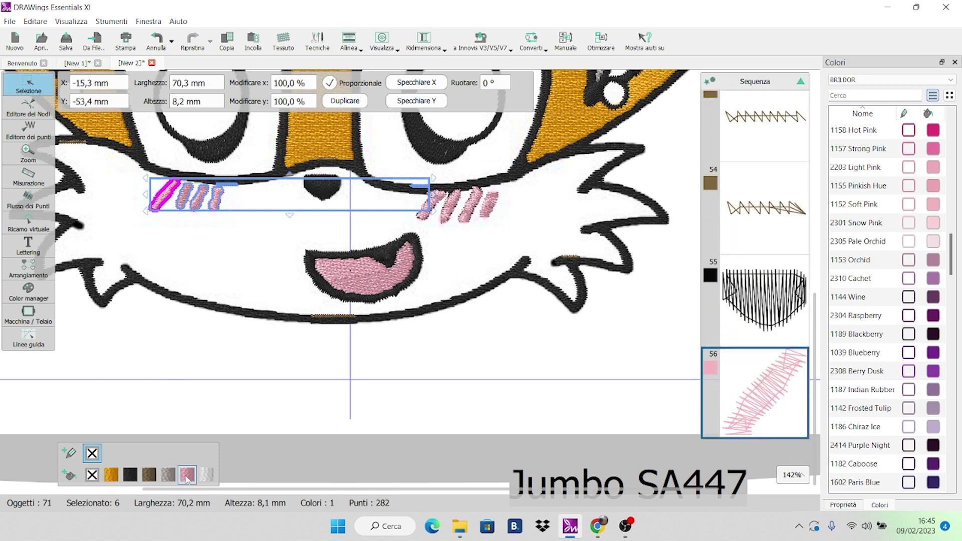
left_click(194, 351)
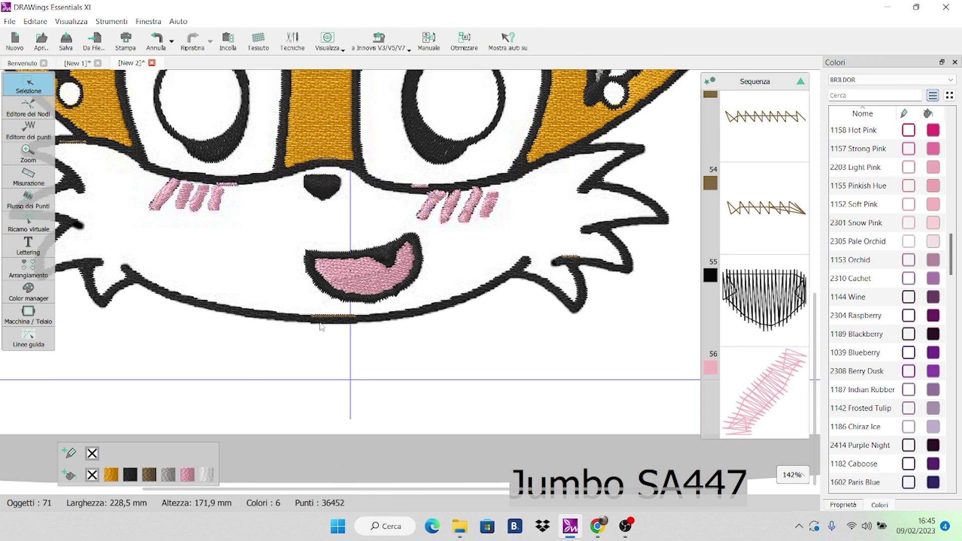
- Delete the stitches of the two thin pink strips along the lower outlines of the left and right eyes
left_click(233, 185)
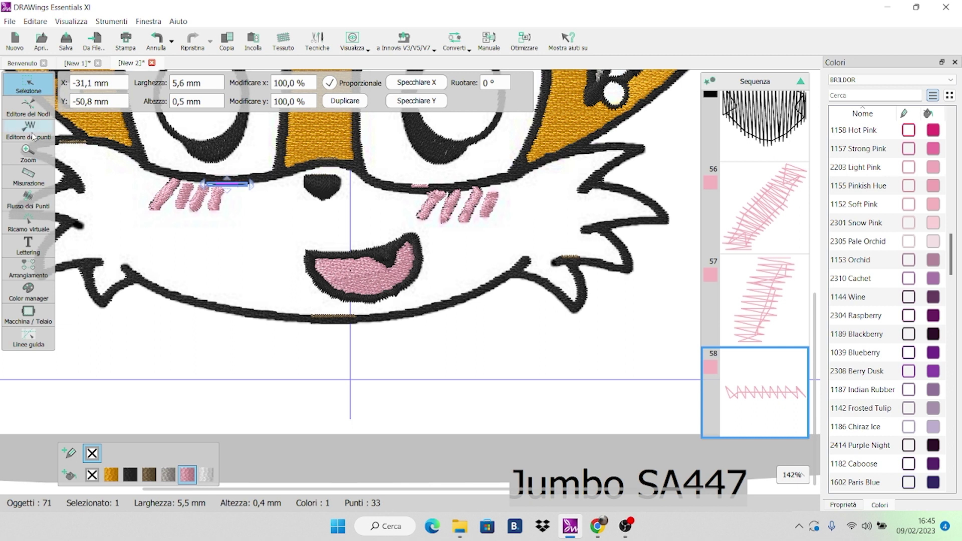
left_click(29, 131)
left_click_drag(213, 181, 244, 193)
left_click(245, 193)
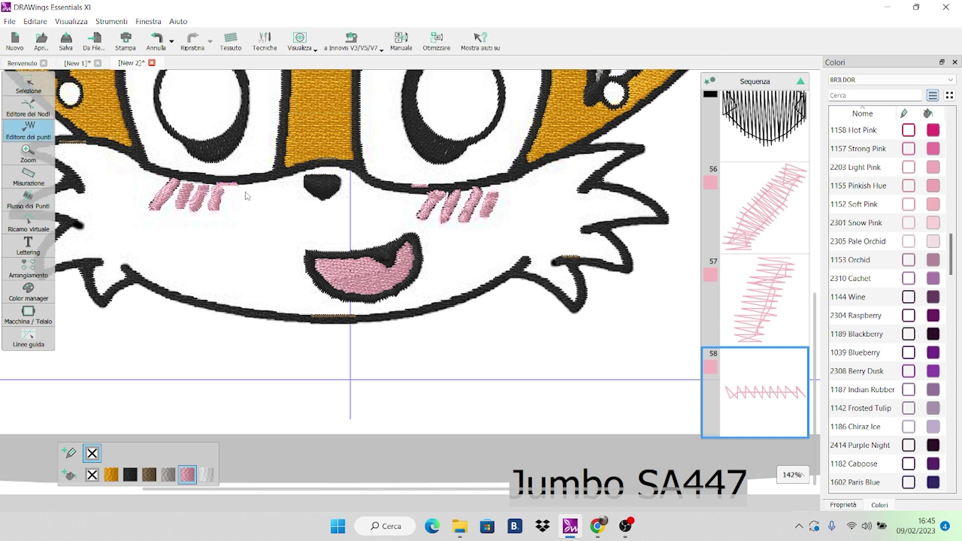
left_click_drag(214, 169, 250, 196)
left_click_drag(218, 180, 211, 178)
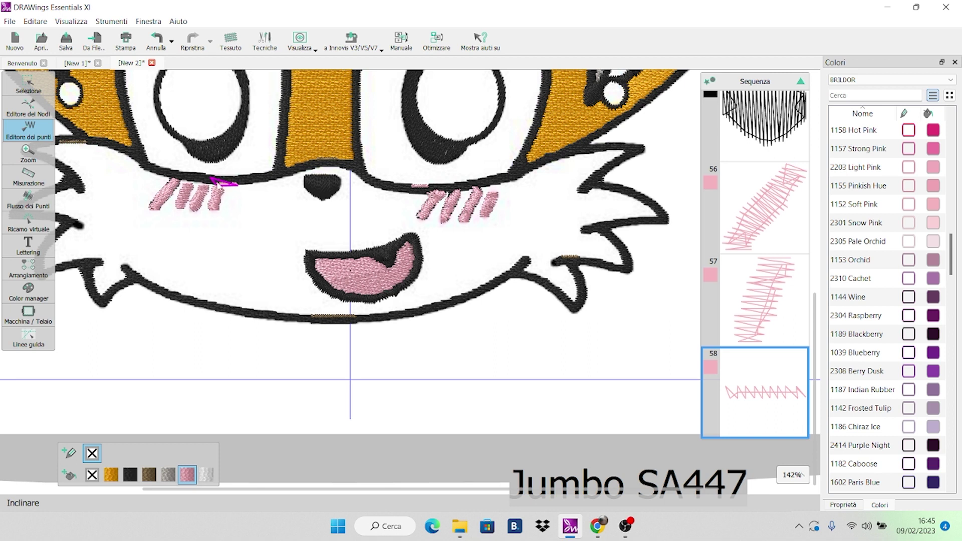
left_click(213, 179)
left_click_drag(202, 171, 249, 191)
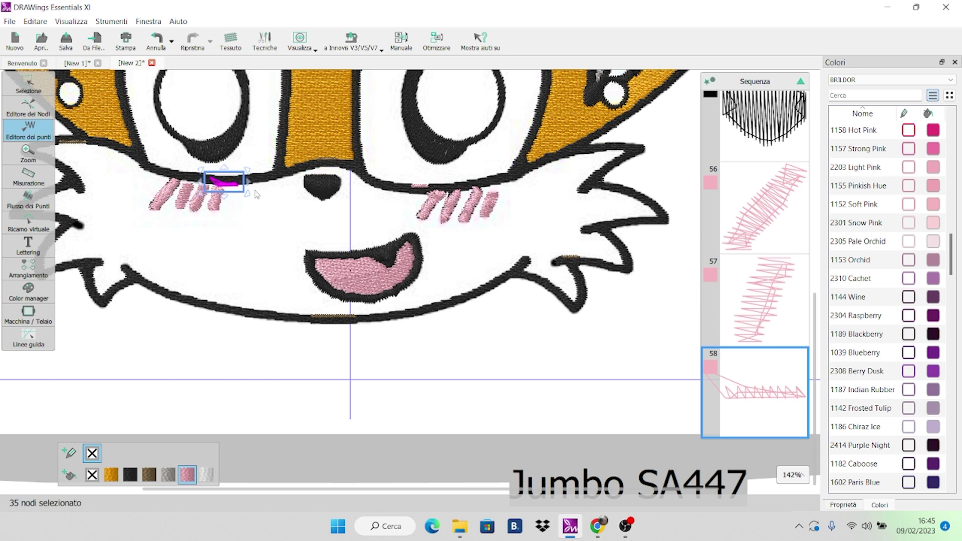
key("Delete")
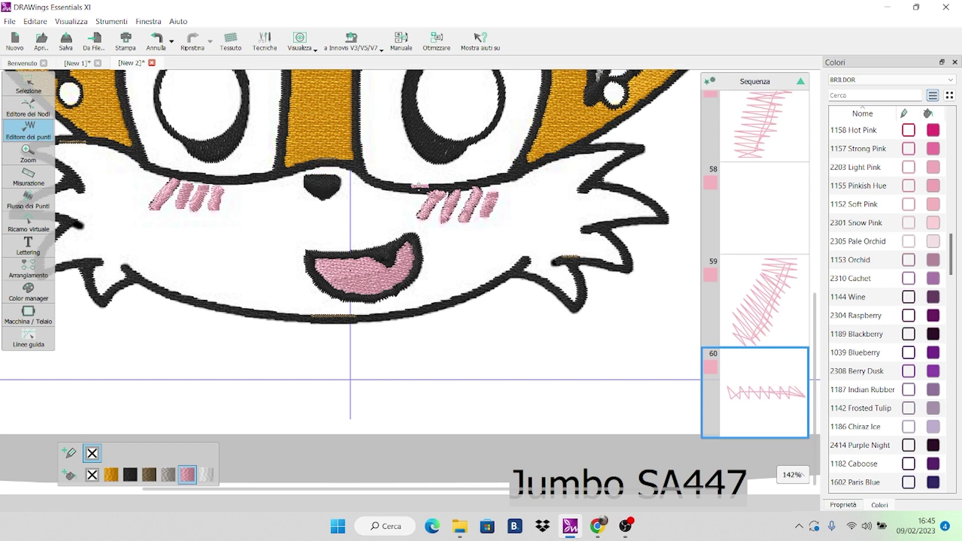
left_click_drag(409, 175, 435, 200)
key("Delete")
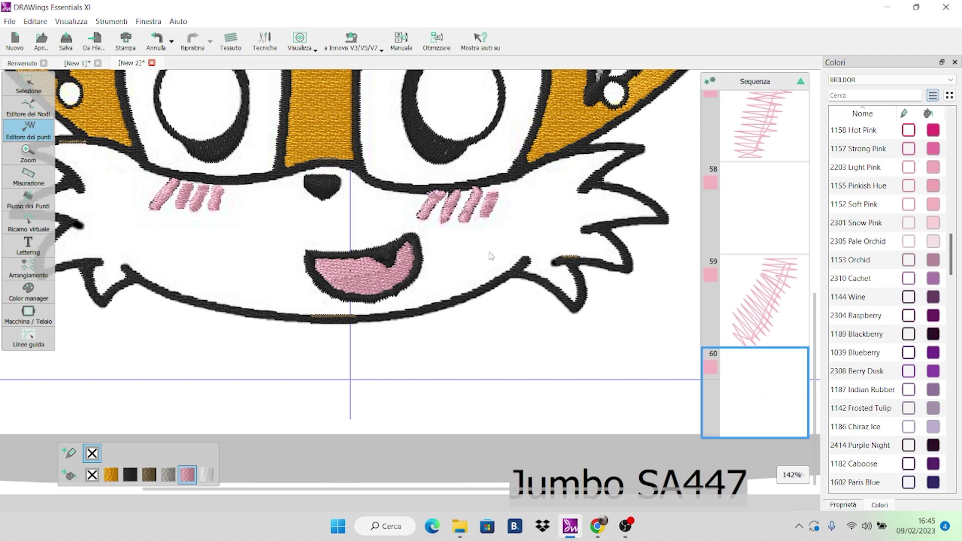
scroll(491, 256, "up", 5)
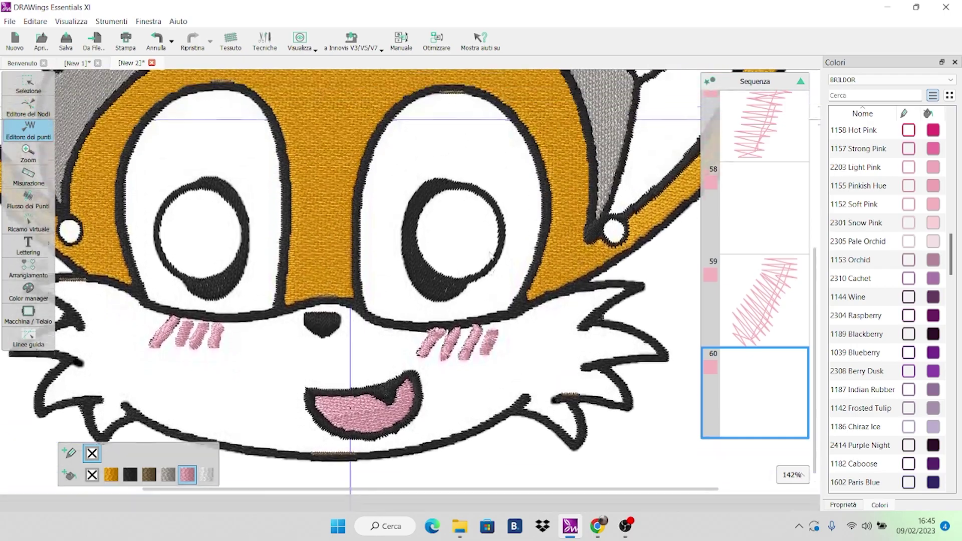
scroll(484, 258, "up", 10)
scroll(473, 260, "down", 8)
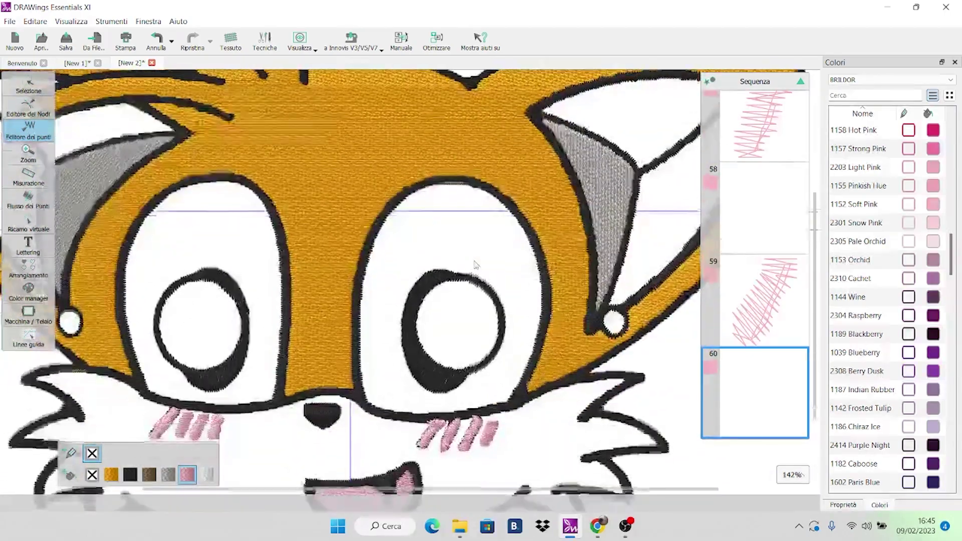
- Measure the distance between the two elastic holes at the lower ends of the mask's ears
scroll(475, 264, "down", 3)
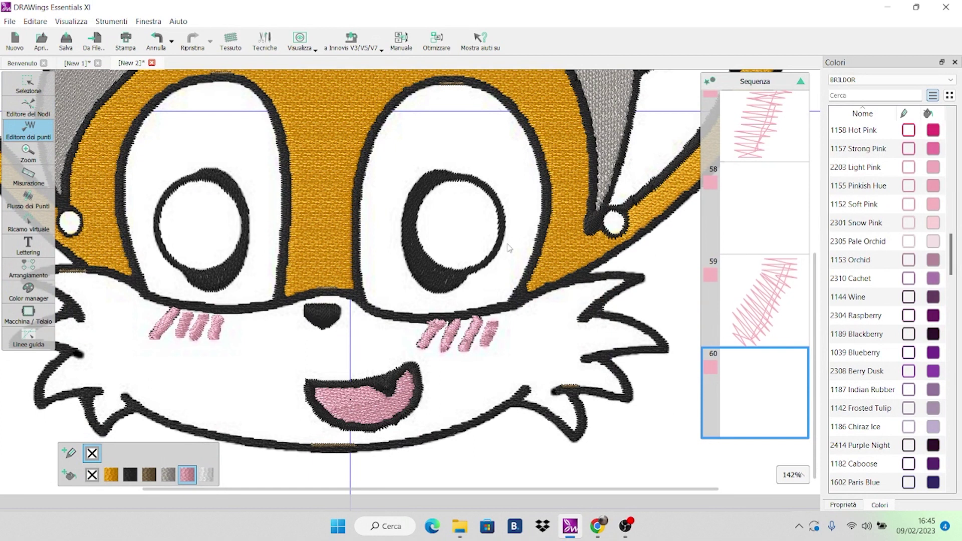
scroll(509, 248, "down", 5)
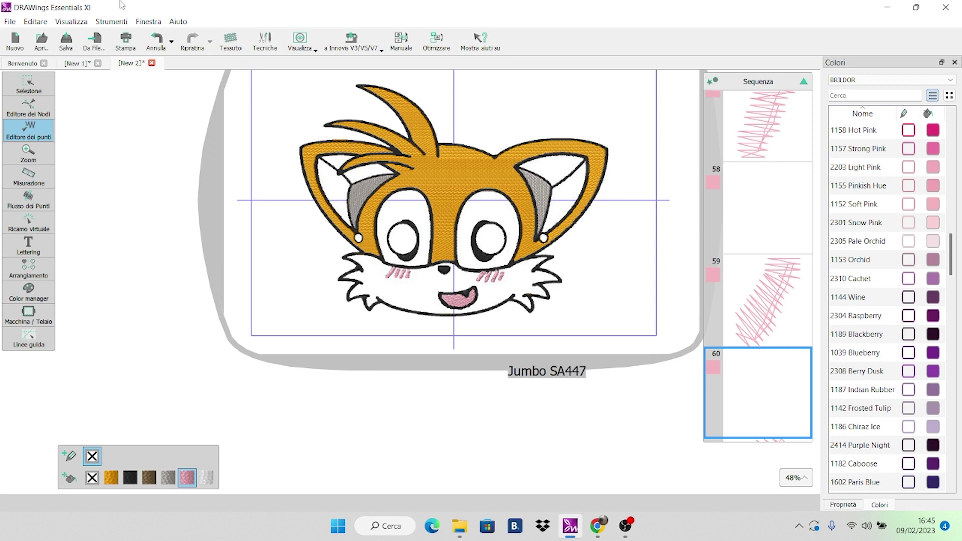
left_click(38, 174)
left_click_drag(359, 238, 545, 238)
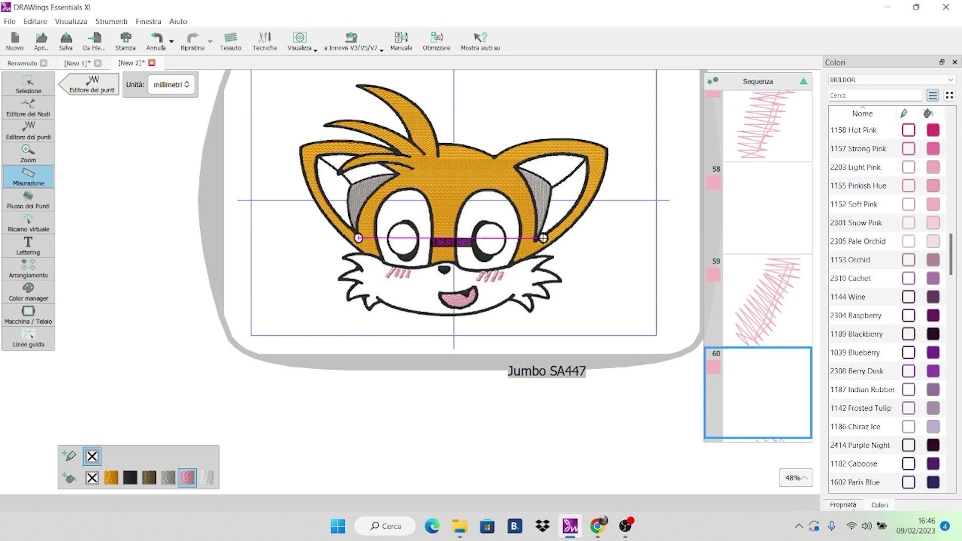
left_click_drag(544, 238, 545, 239)
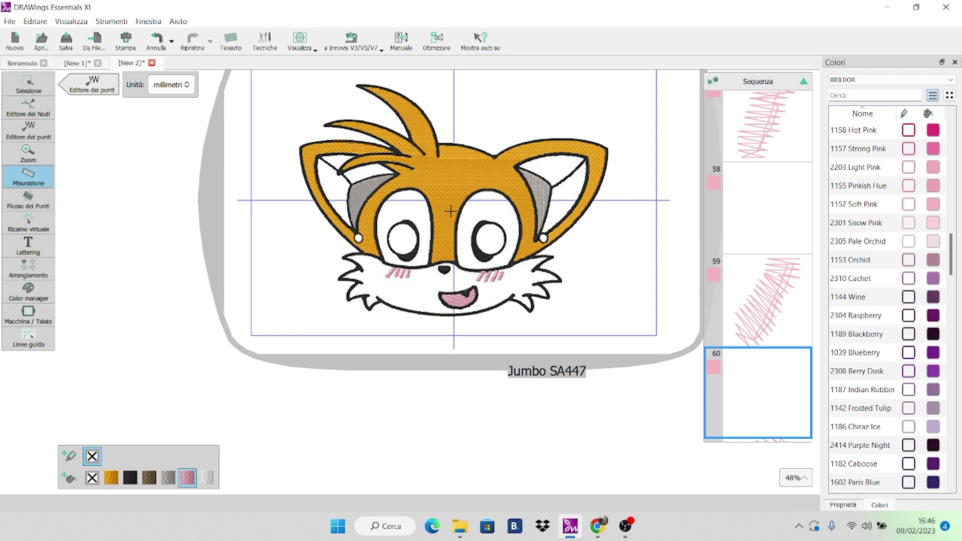
scroll(451, 211, "up", 2)
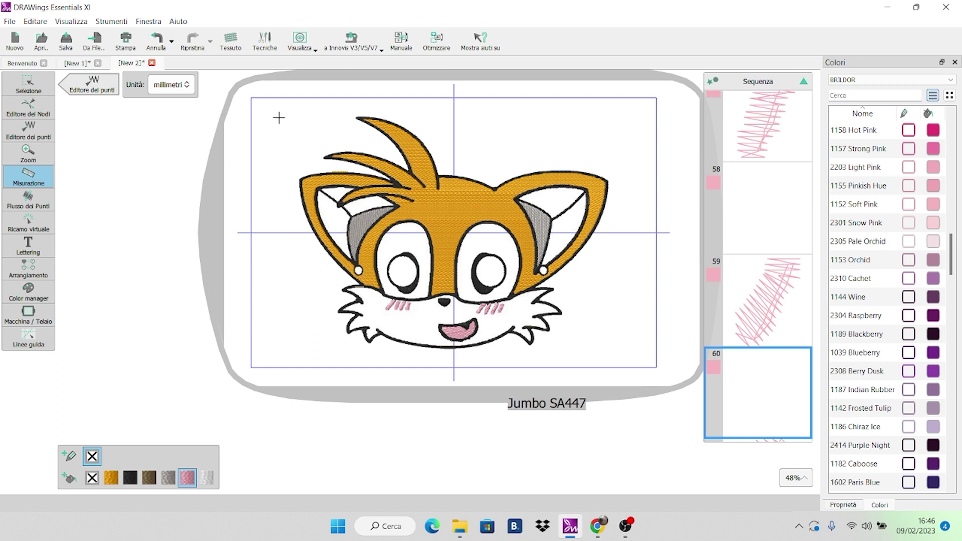
left_click(10, 22)
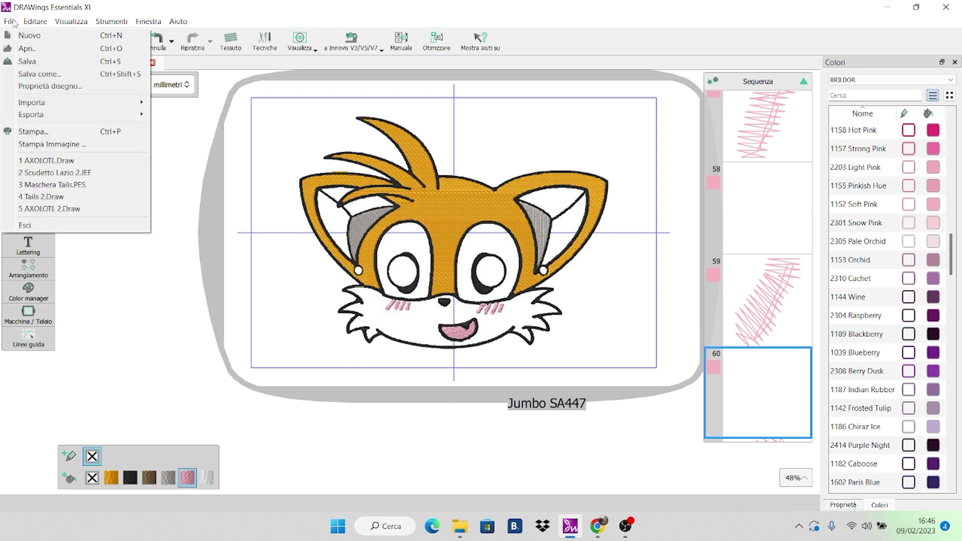
left_click(31, 74)
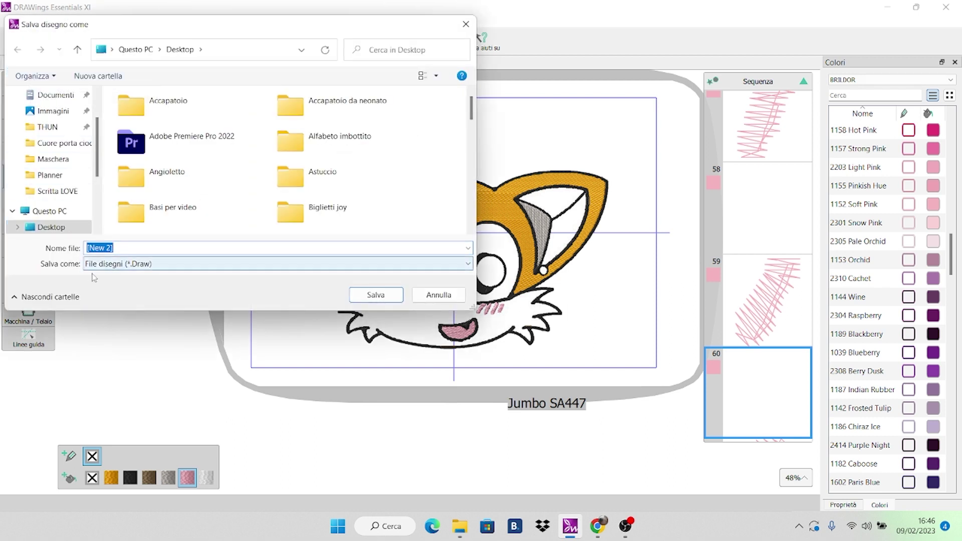
left_click(105, 269)
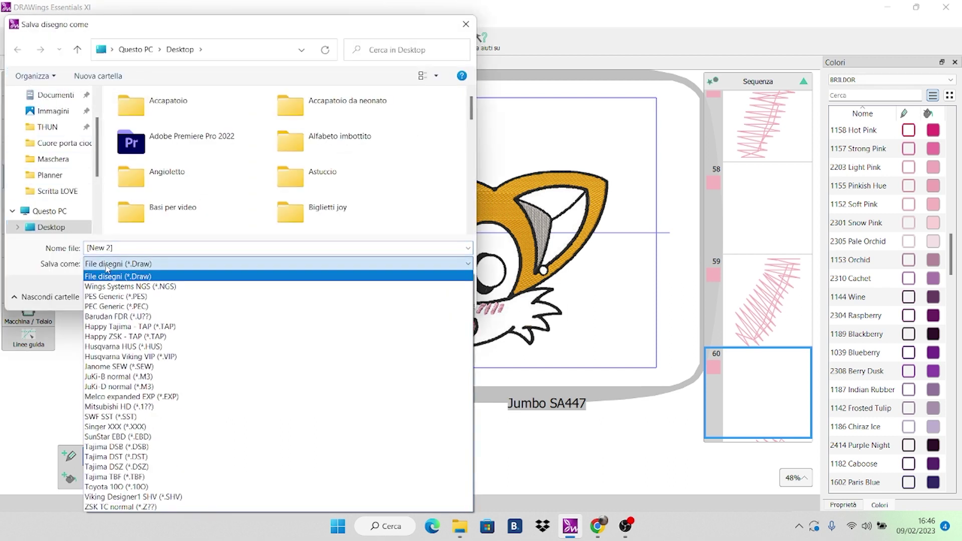
left_click(105, 296)
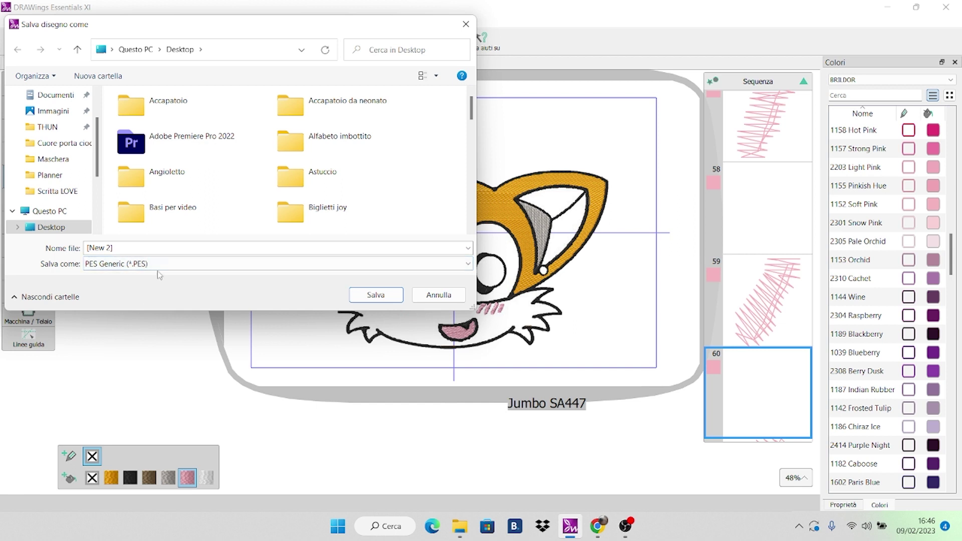
left_click(156, 265)
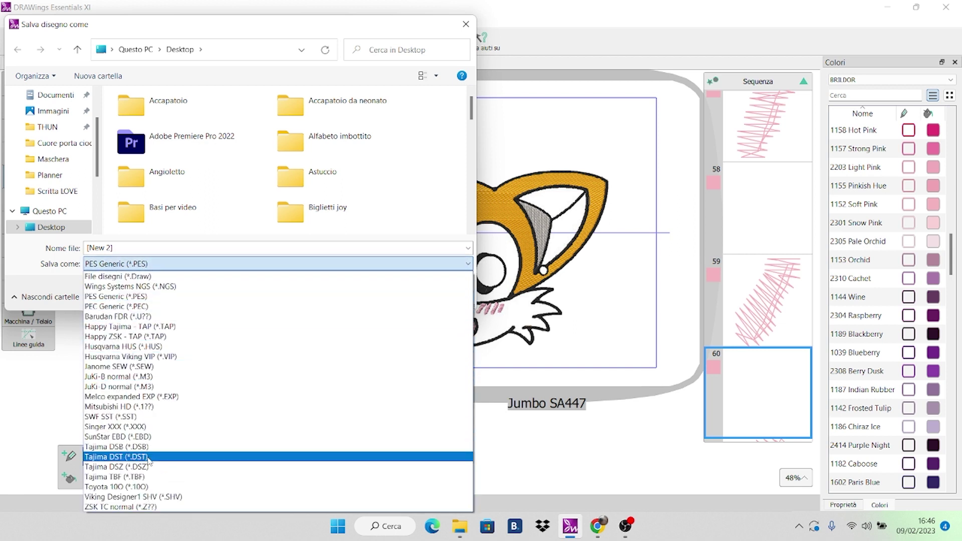
left_click(150, 266)
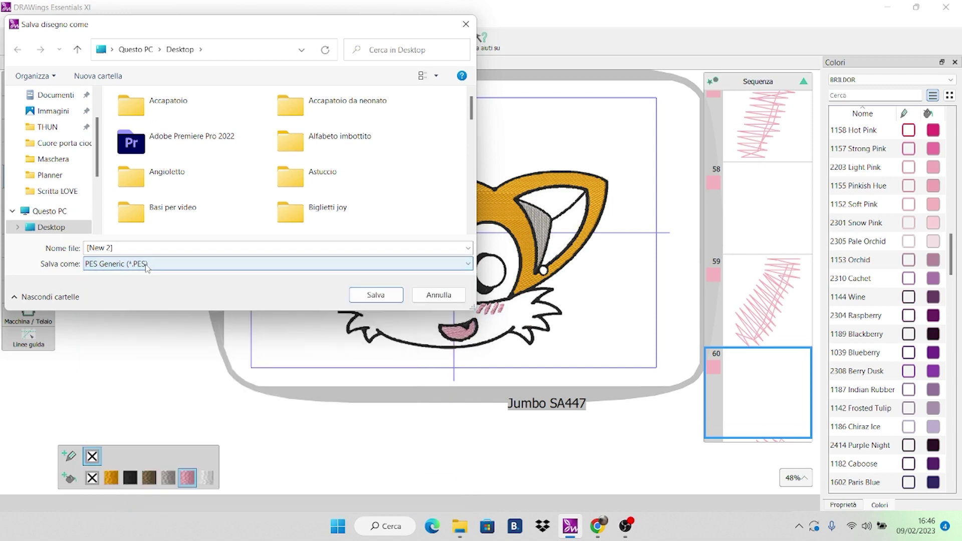
key("shift+Tab")
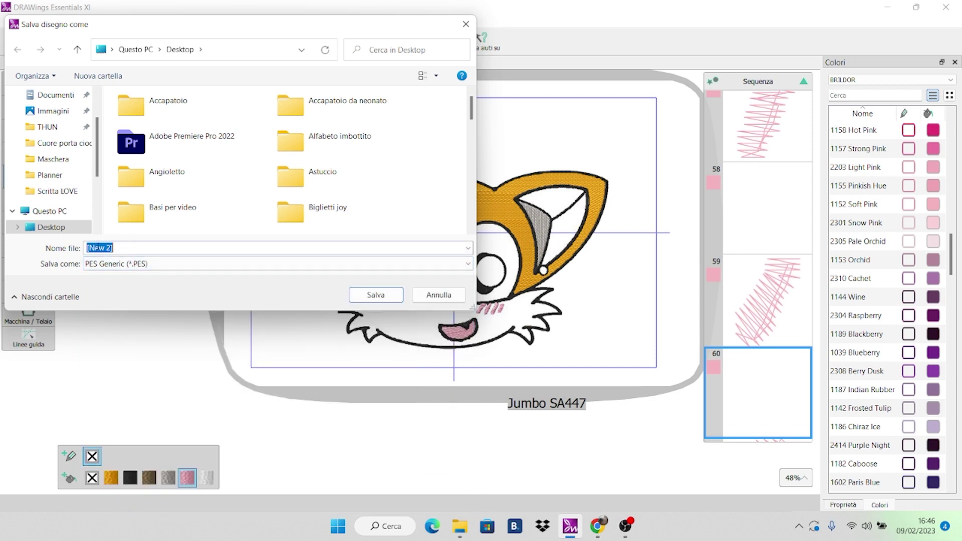
left_click(48, 228)
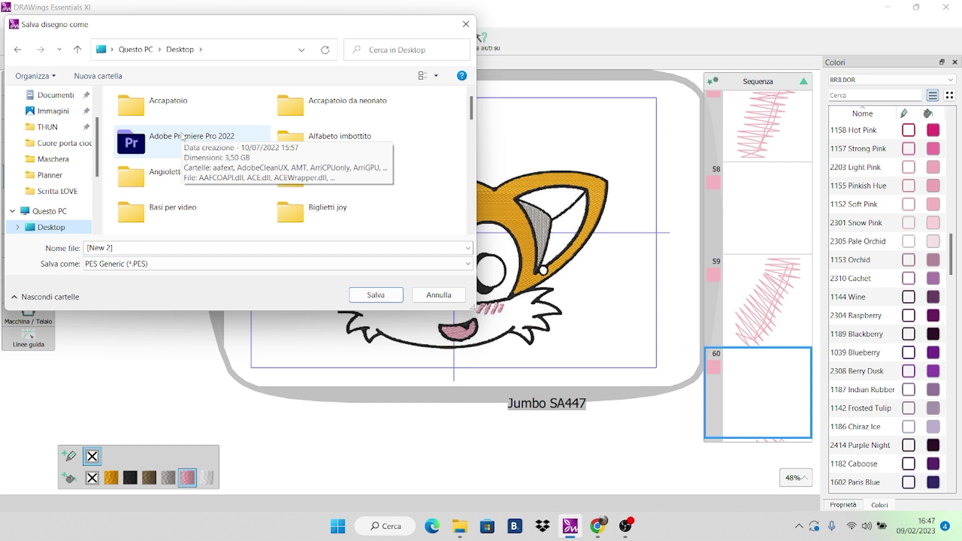
left_click(466, 24)
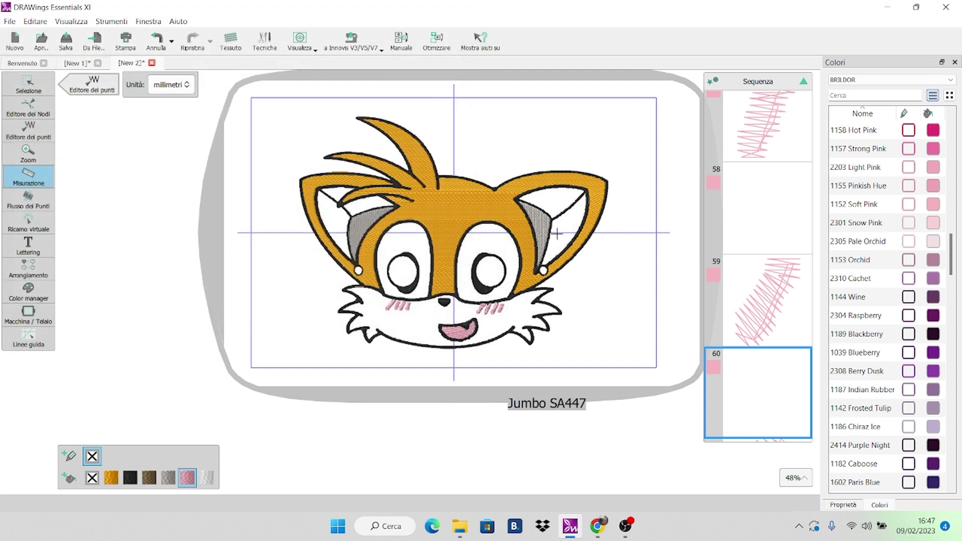